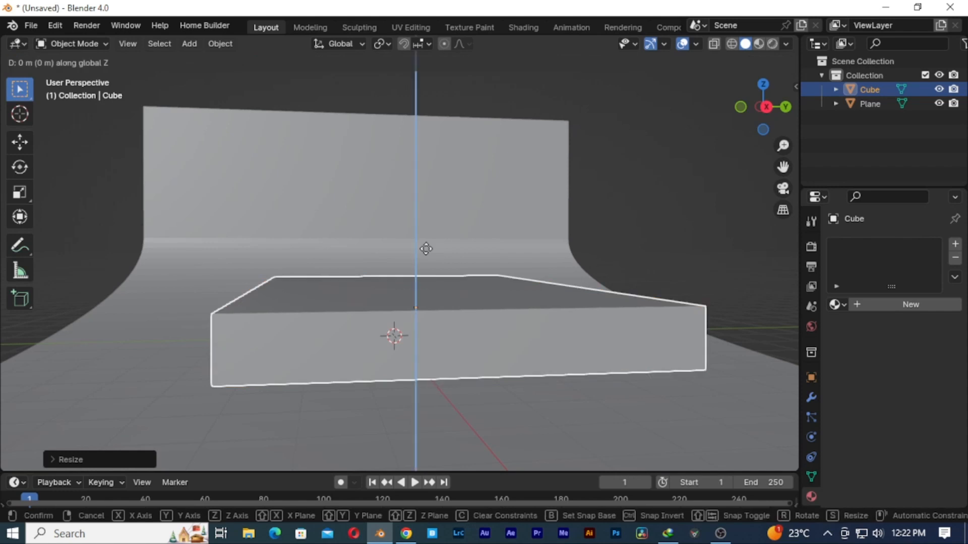
- Delete the curved backdrop plane behind the box
left_click(421, 273)
middle_click_drag(420, 274, 483, 260)
left_click(494, 192)
key("Delete")
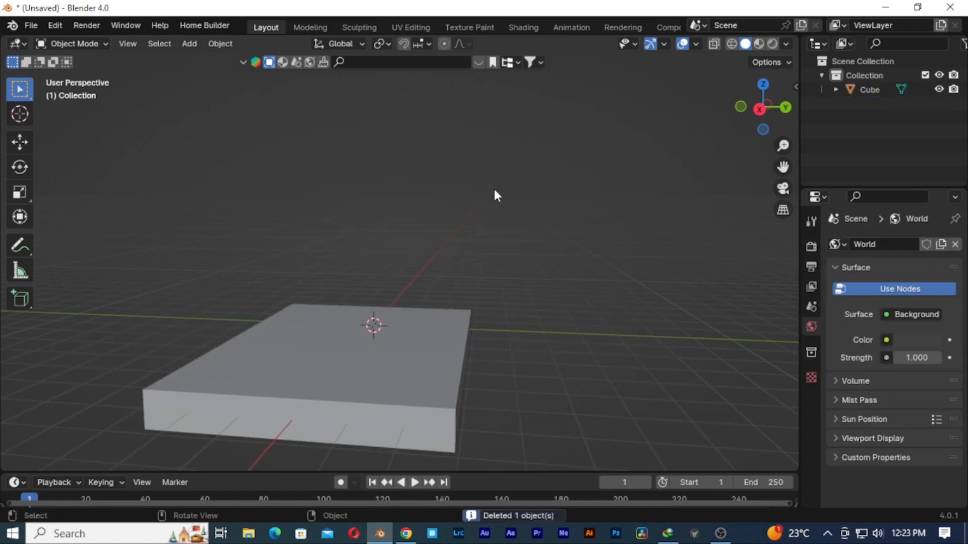
- Add a new plane, scale it up into a large floor around the box, and apply its transform
key("shift+a")
mouse_move(484, 241)
left_click(519, 243)
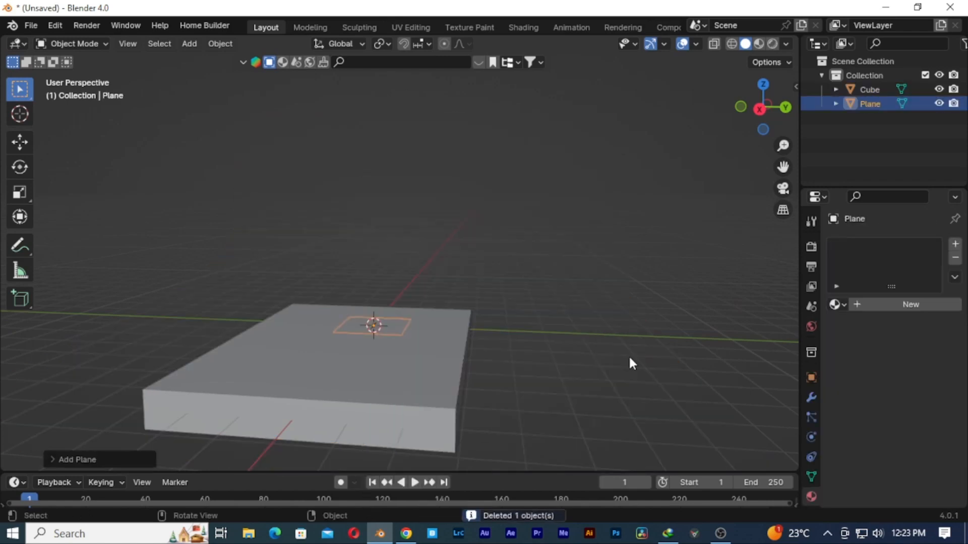
key("s")
left_click(331, 310)
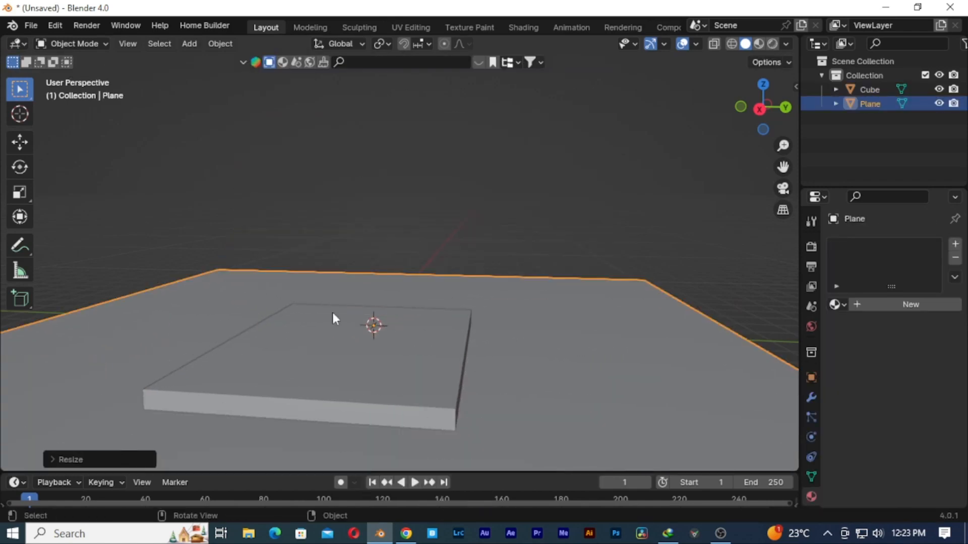
key("ctrl+a")
left_click(543, 277)
- Move the box along the Z axis so that it rests on the floor plane
left_click(328, 366)
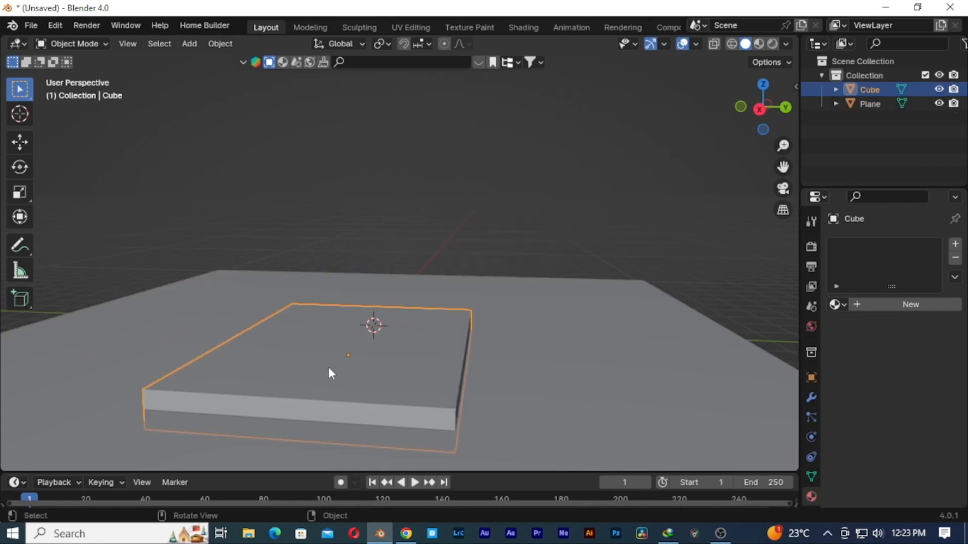
key("g")
key("z")
left_click(326, 331)
middle_click_drag(548, 353, 497, 374)
scroll(496, 363, "up", 3)
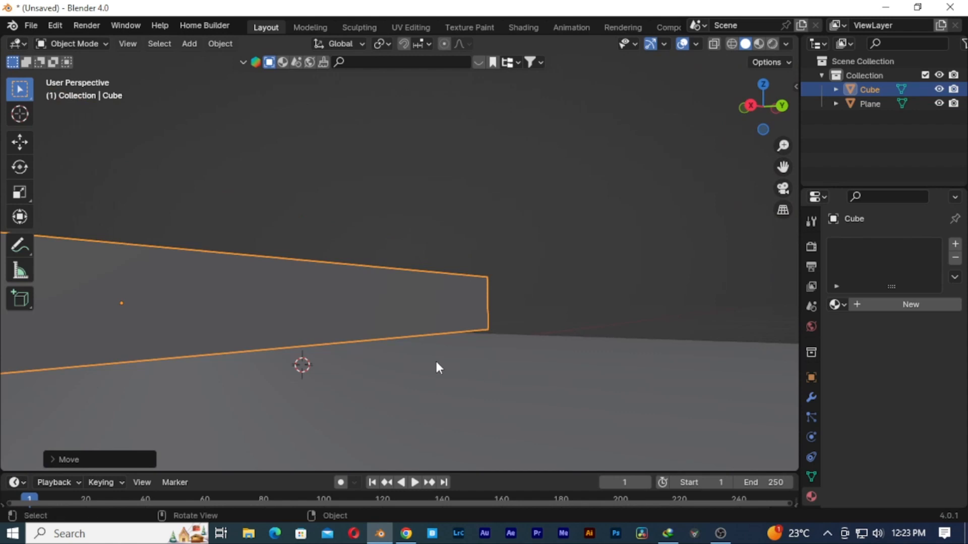
key("g")
key("z")
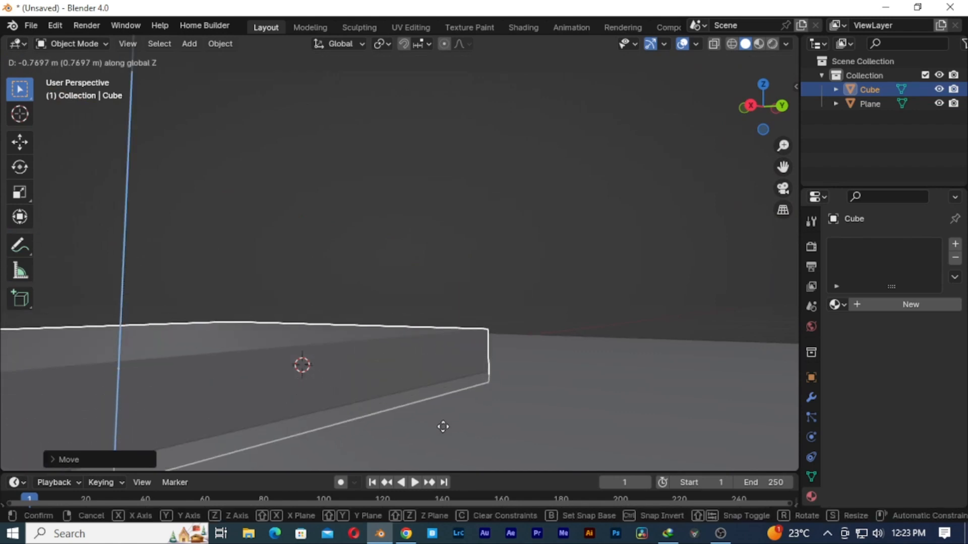
left_click(443, 414)
scroll(436, 259, "down", 5)
middle_click_drag(436, 259, 482, 336)
- Inset the box's top face by about 0.03 m to form a thin rim
key("Tab")
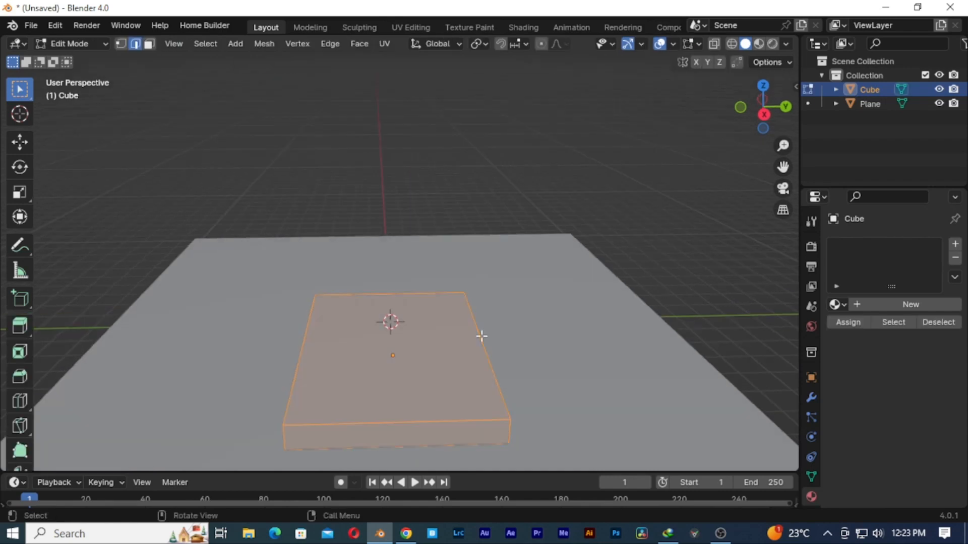
key("3")
left_click(357, 389)
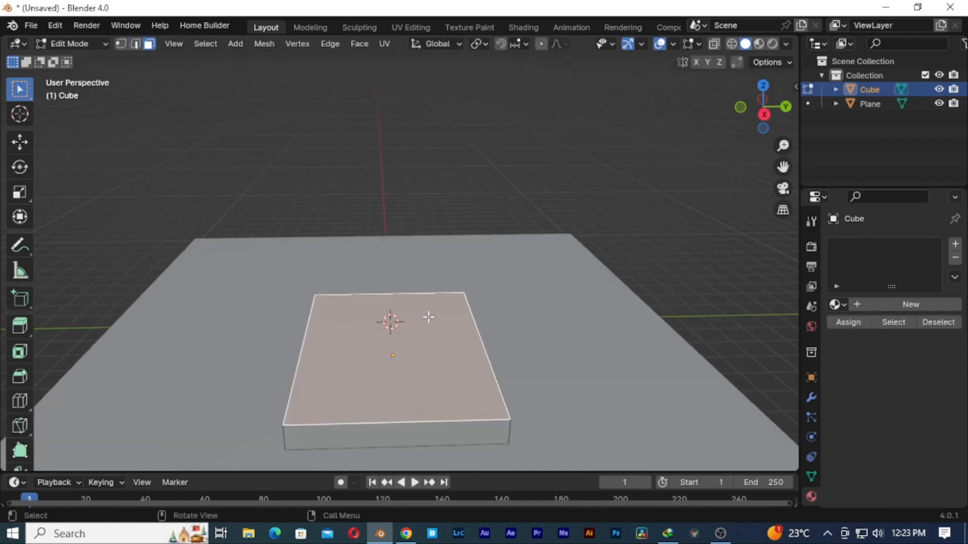
key("i")
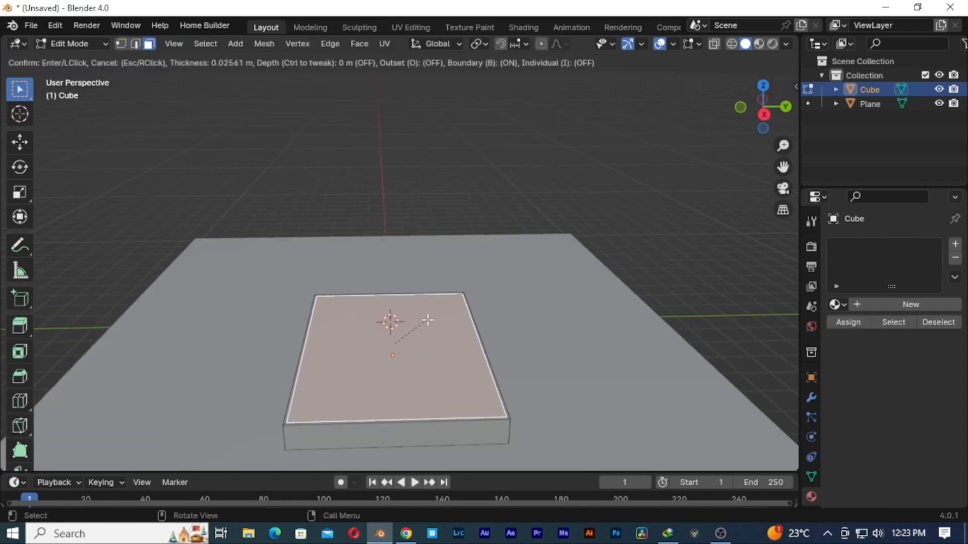
left_click(428, 320)
- Extrude the inset top face about 0.8 m downward to hollow the box into an open tray
key("e")
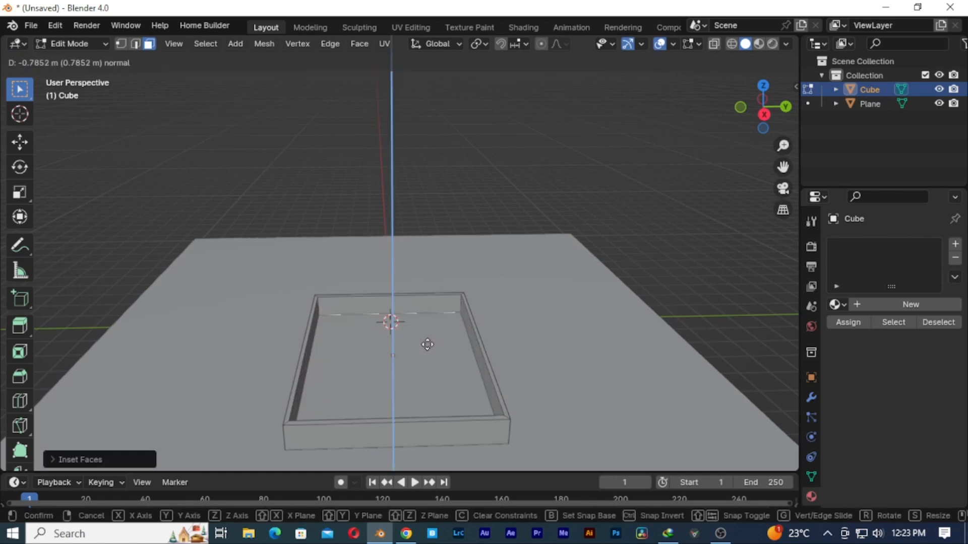
left_click(426, 342)
mouse_move(499, 353)
middle_mouse_down()
mouse_move(512, 346)
mouse_move(480, 338)
mouse_move(512, 328)
mouse_move(487, 339)
middle_mouse_up()
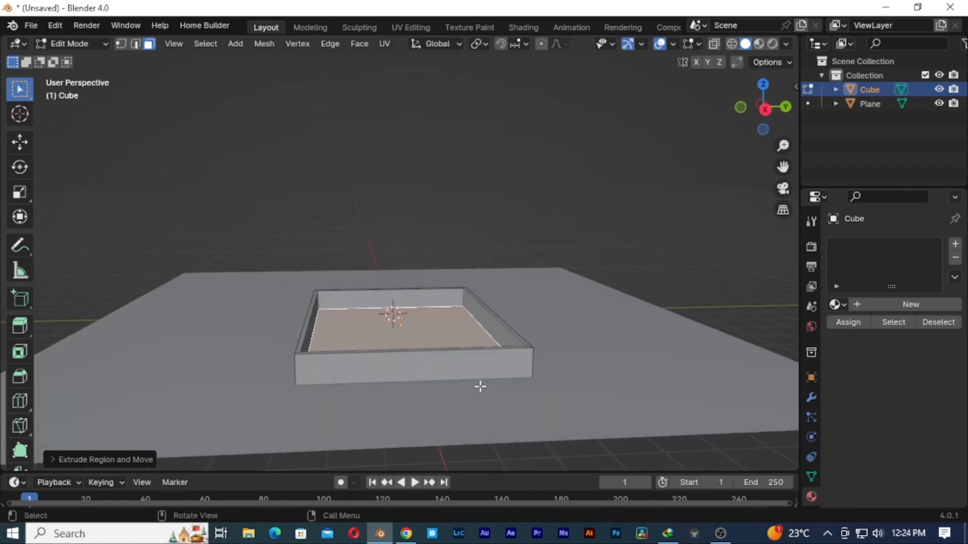
key("Tab")
scroll(504, 369, "up", 4)
scroll(630, 378, "down", 2)
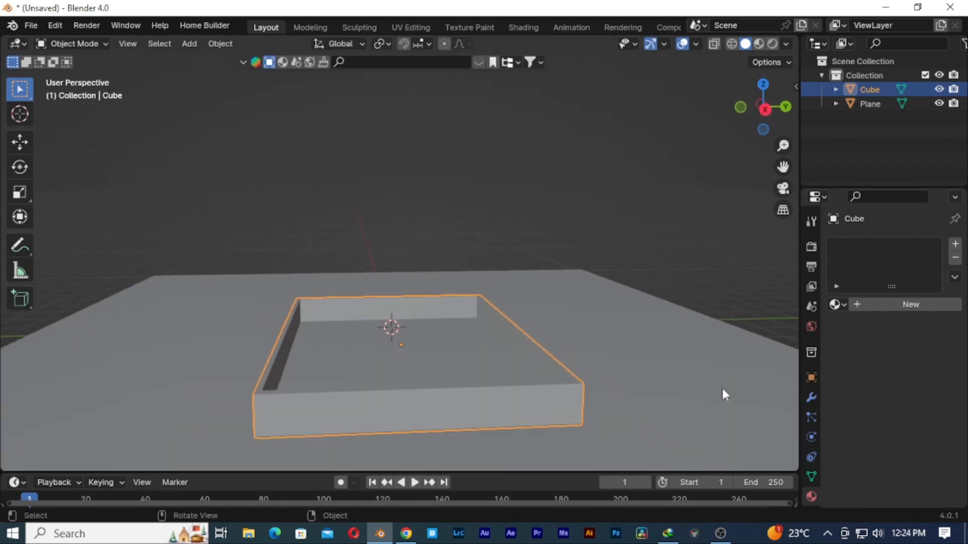
- Add a Bevel modifier to the tray and set its amount to 0.15 m
left_click(811, 397)
left_click(892, 243)
left_click(873, 244)
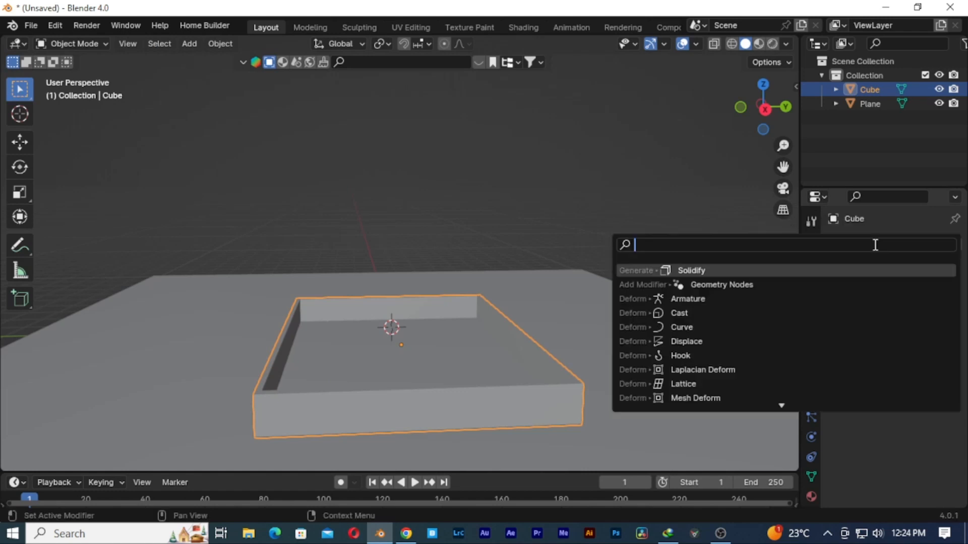
type("b")
left_click(852, 270)
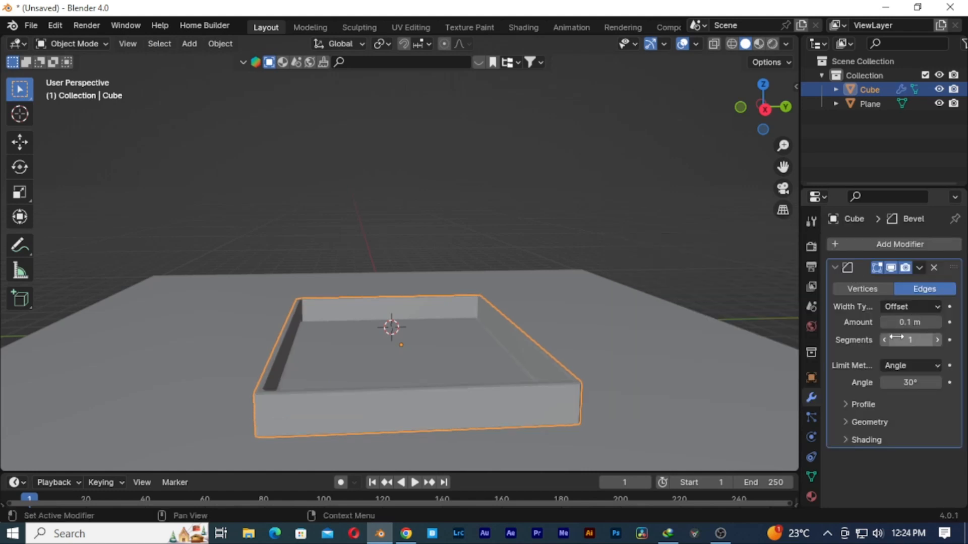
left_click_drag(938, 322, 953, 323)
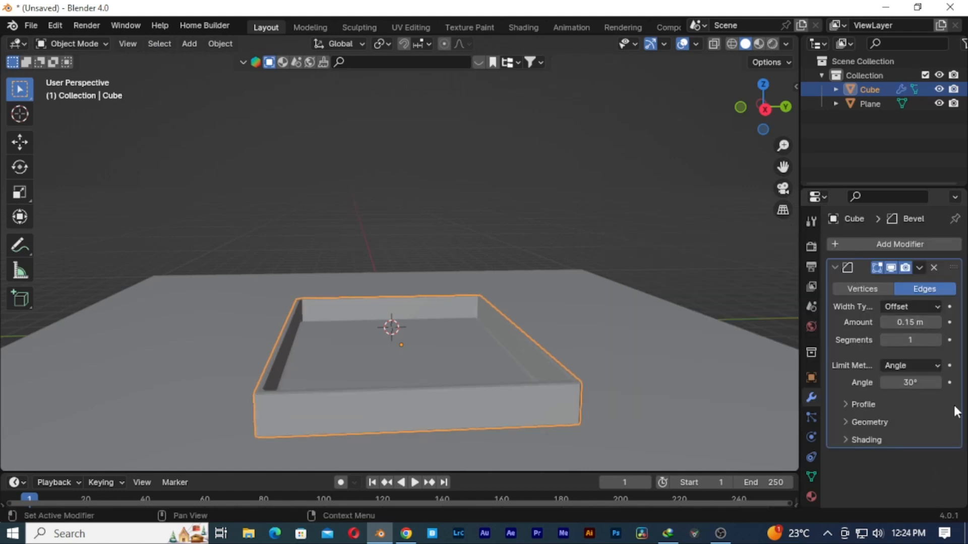
- Apply the tray's Bevel modifier and apply the tray's scale
left_click(919, 267)
left_click(887, 284)
key("ctrl+a")
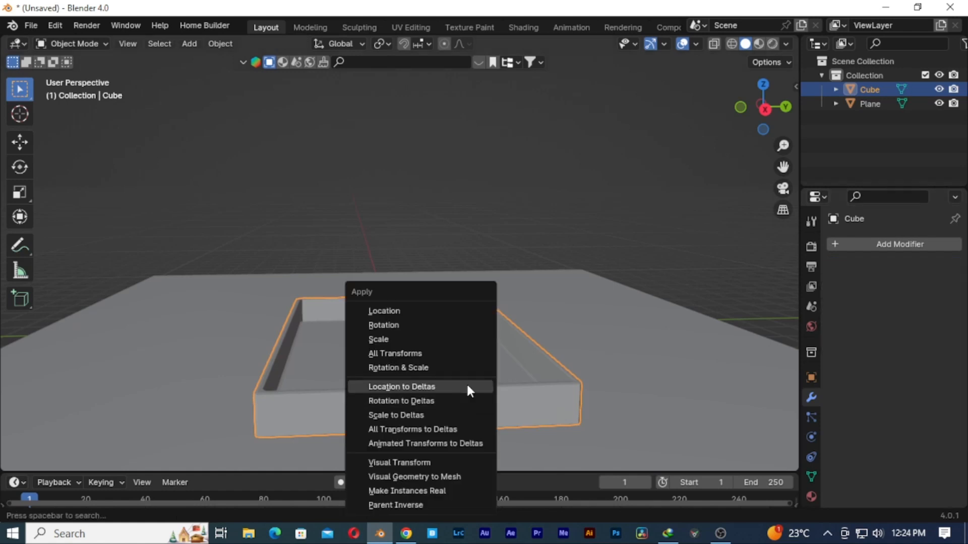
left_click(473, 339)
middle_click_drag(534, 344, 660, 341)
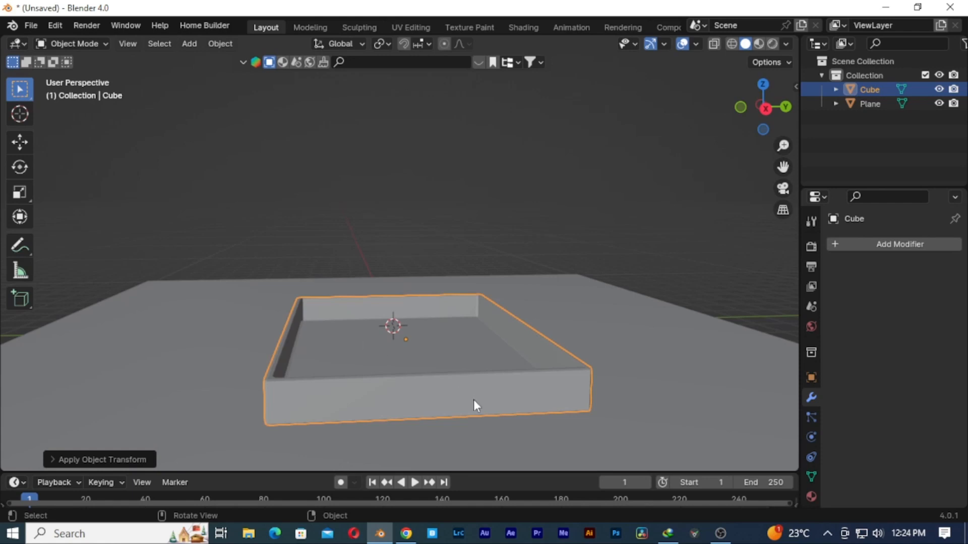
- Add a cube and move it along the X axis to the middle of the tray in the top view
key("shift+a")
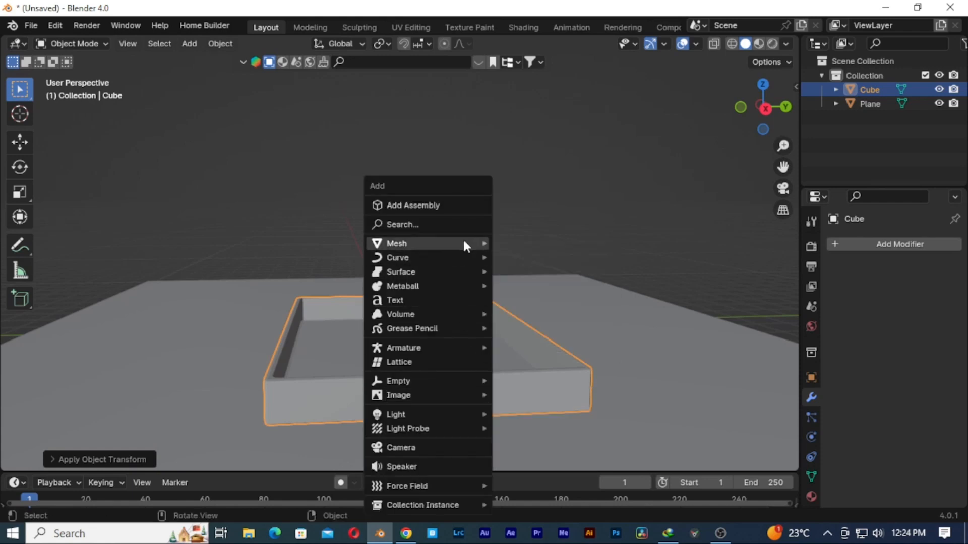
mouse_move(463, 243)
left_click(525, 258)
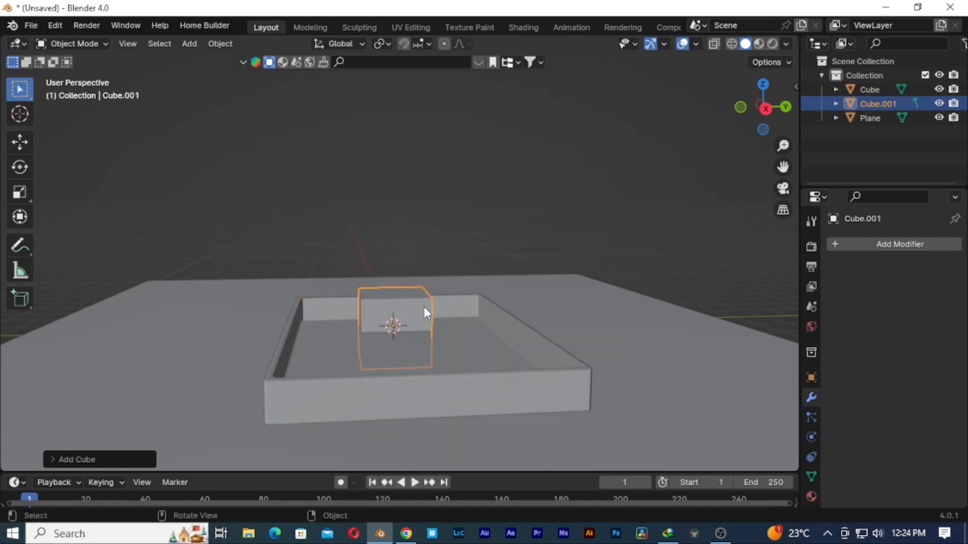
left_click(764, 84)
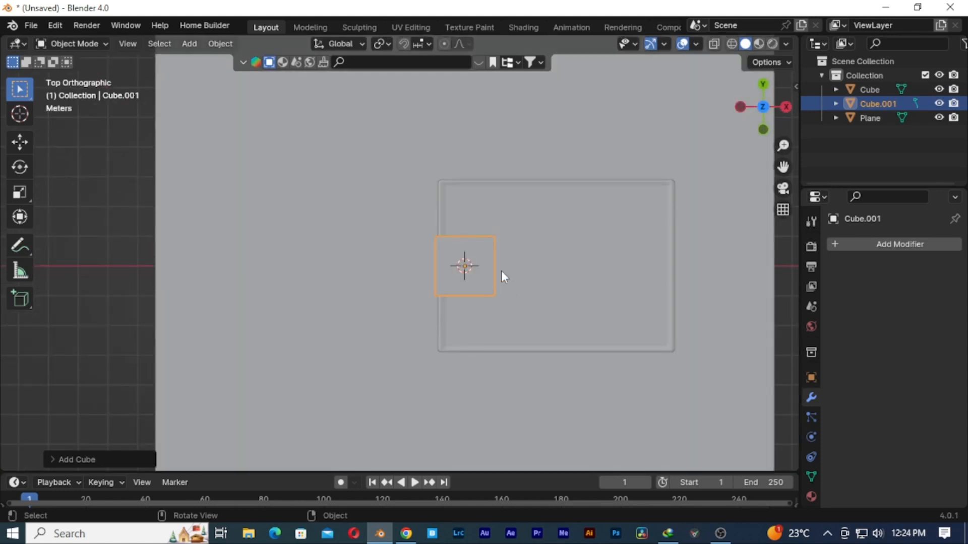
key("g")
key("y")
key("x")
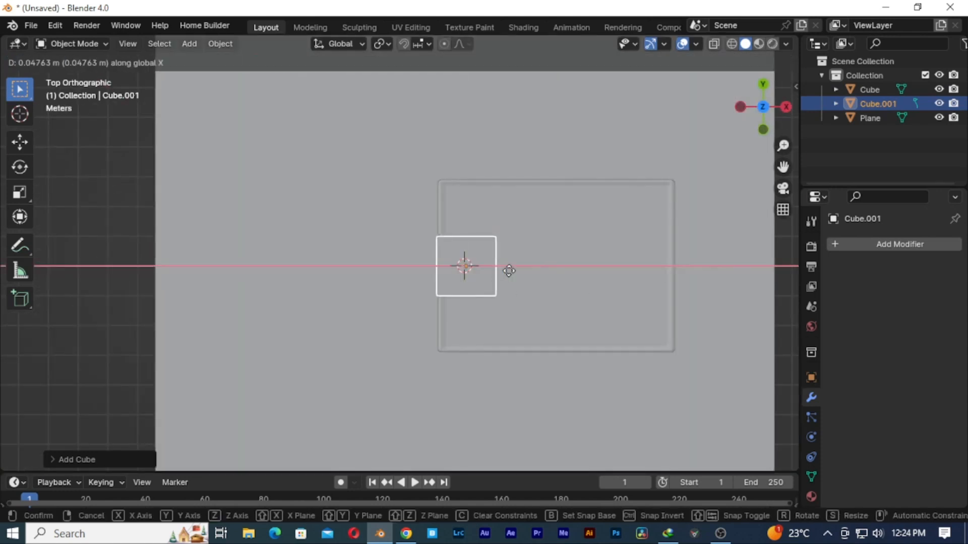
left_click(584, 277)
- Scale the new cube along X to the tray's inner length and shift it along X to fit between the end walls
key("s")
key("x")
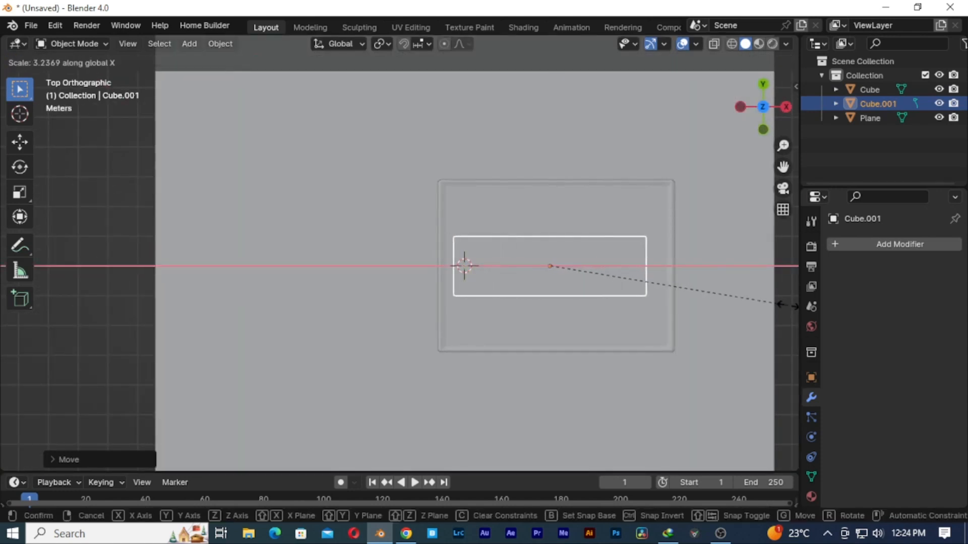
left_click(31, 323)
key("g")
key("x")
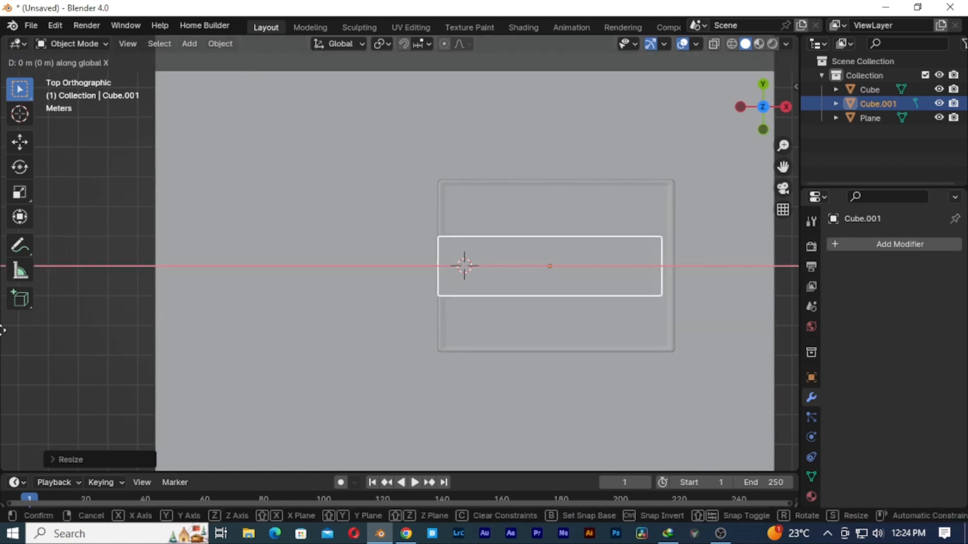
left_click(7, 318)
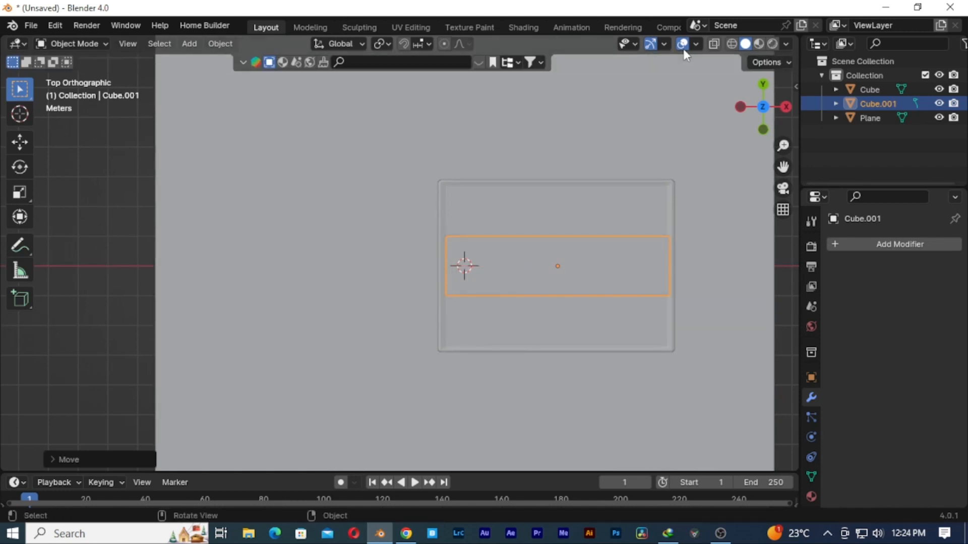
- Switch to wireframe display and scale the inner block along Y by about 2.7 to span the tray's inner width
left_click(730, 44)
key("s")
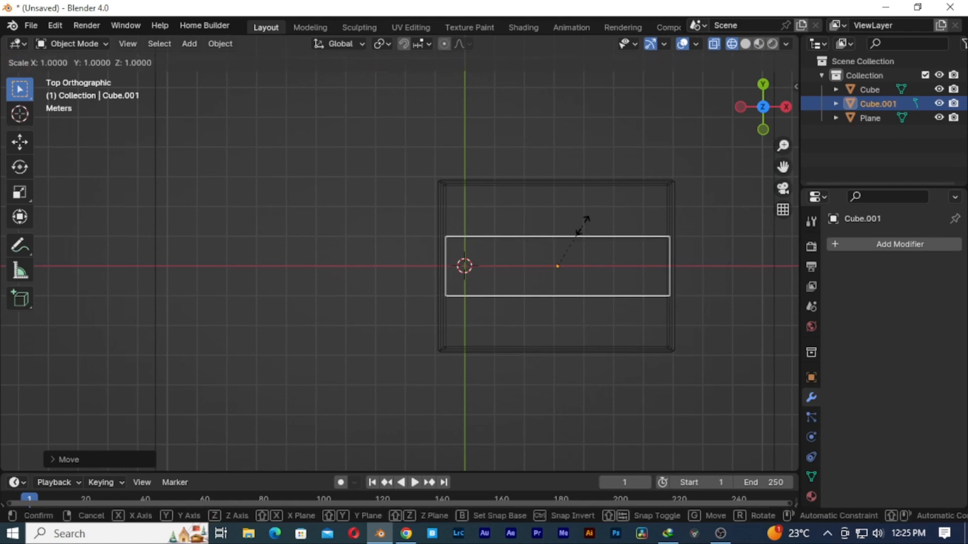
key("y")
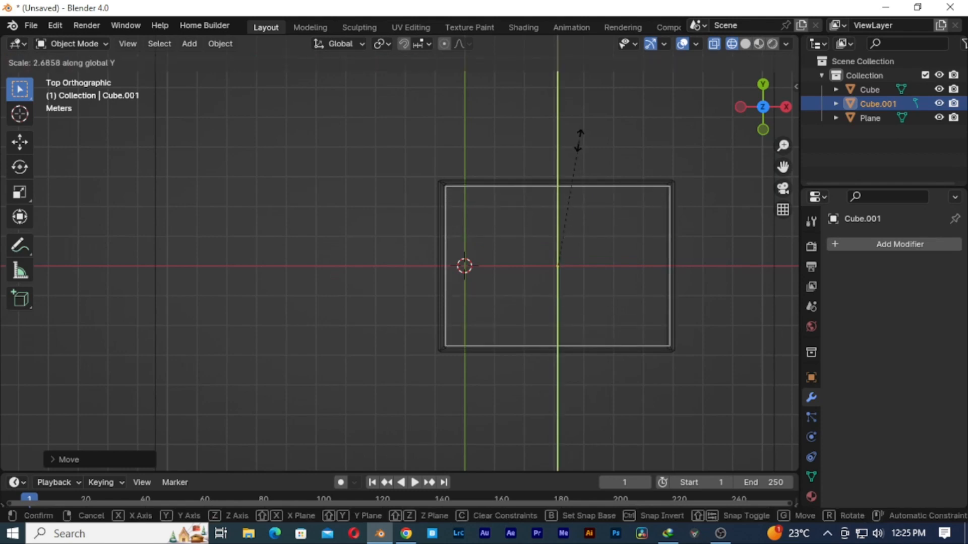
left_click(579, 134)
- Scale the inner block along Y by about 0.98 in the right view to fit inside the tray's side walls
middle_click_drag(671, 206, 622, 222)
scroll(432, 253, "up", 10)
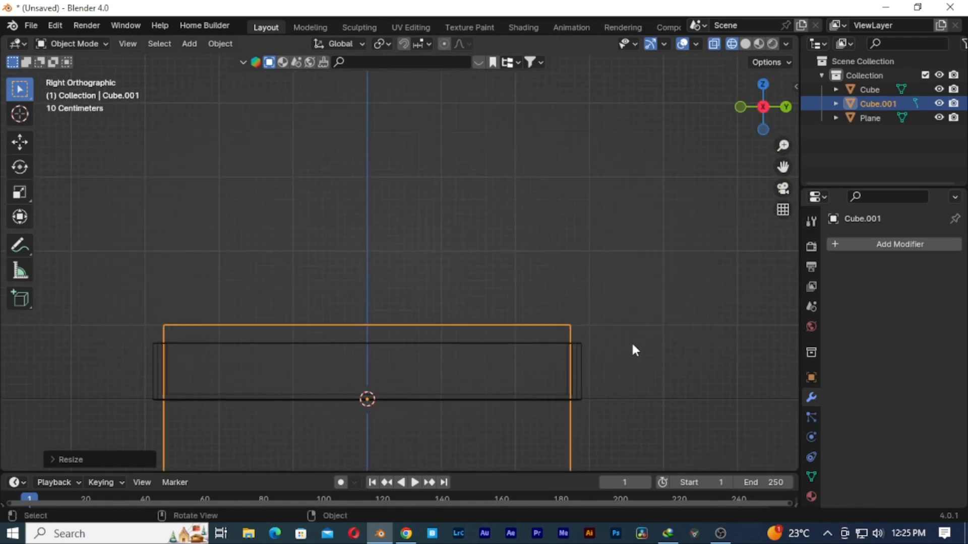
key("s")
key("y")
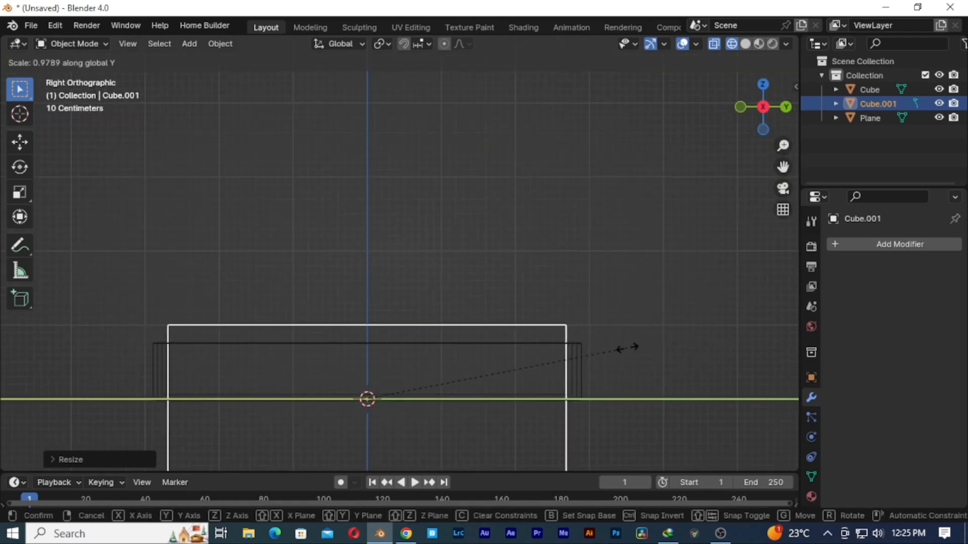
left_click(625, 348)
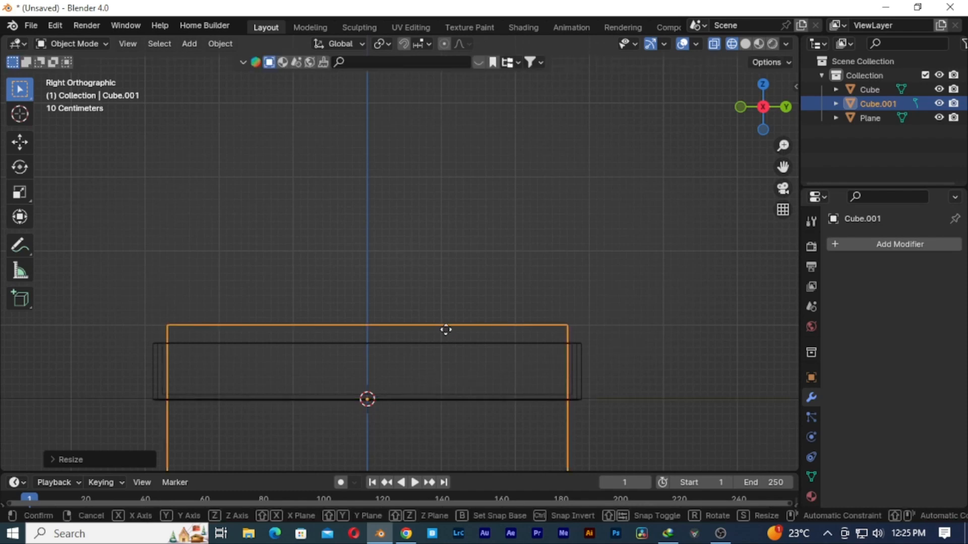
- Raise the inner block along Z and scale it down along Z to roughly half its height
key("g")
key("z")
left_click(433, 241)
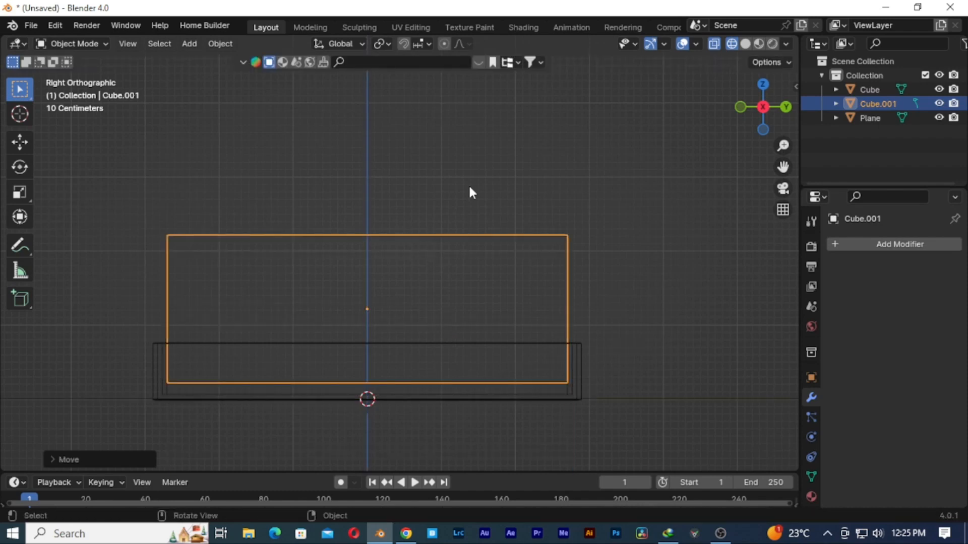
key("s")
key("z")
left_click(428, 255)
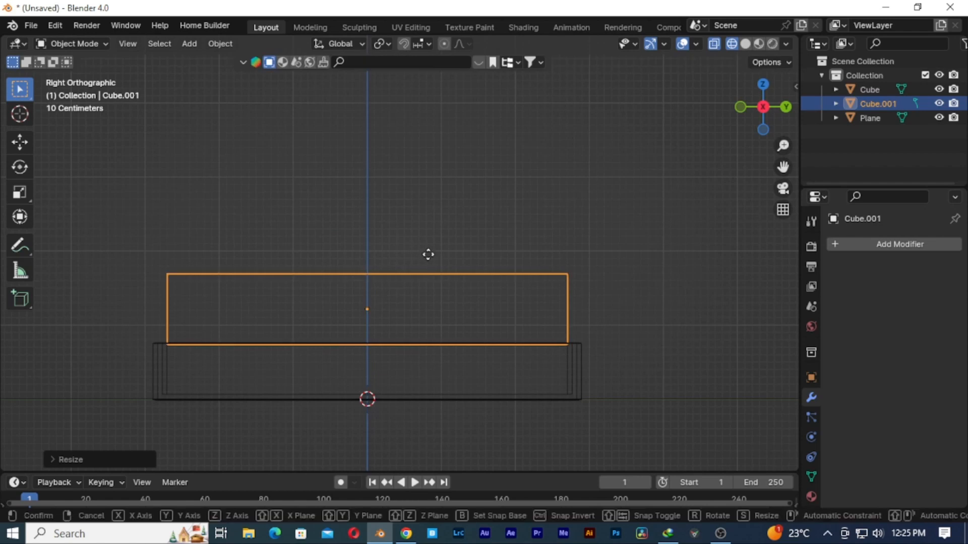
- Lower the flattened block about 0.63 m along Z so that it sits inside the tray
key("g")
key("z")
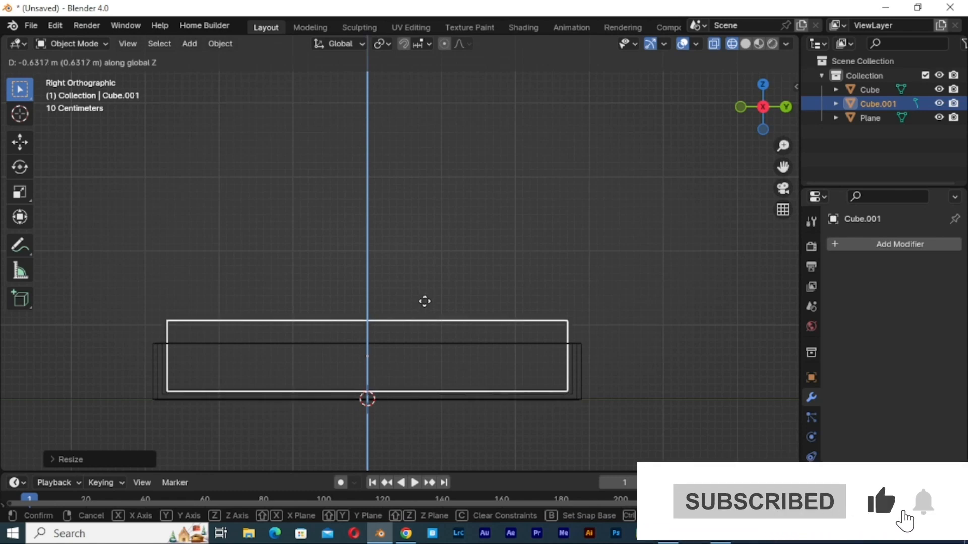
left_click(424, 301)
middle_click_drag(445, 207, 593, 229)
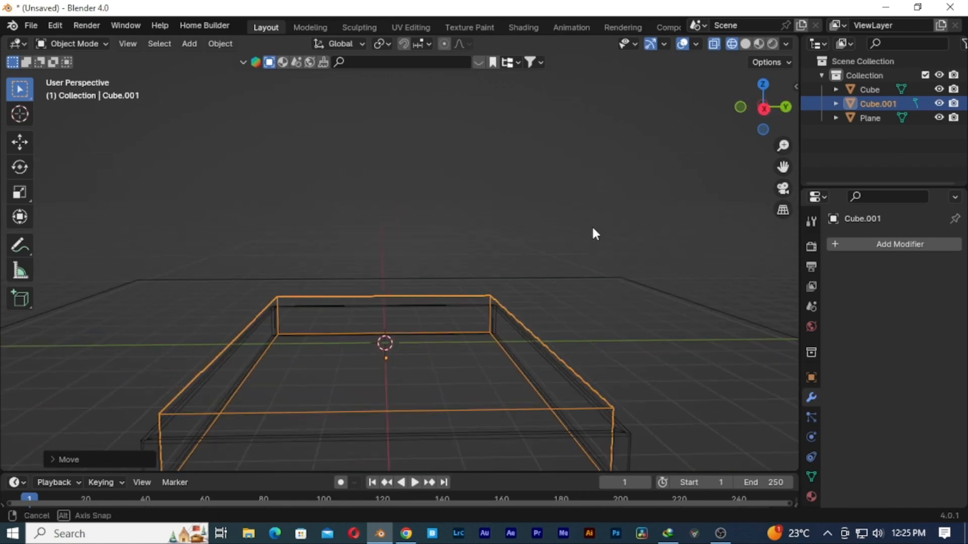
- Return the viewport to solid shading and add a Bevel modifier to the inner block
left_click(747, 46)
left_click(838, 245)
left_click(838, 252)
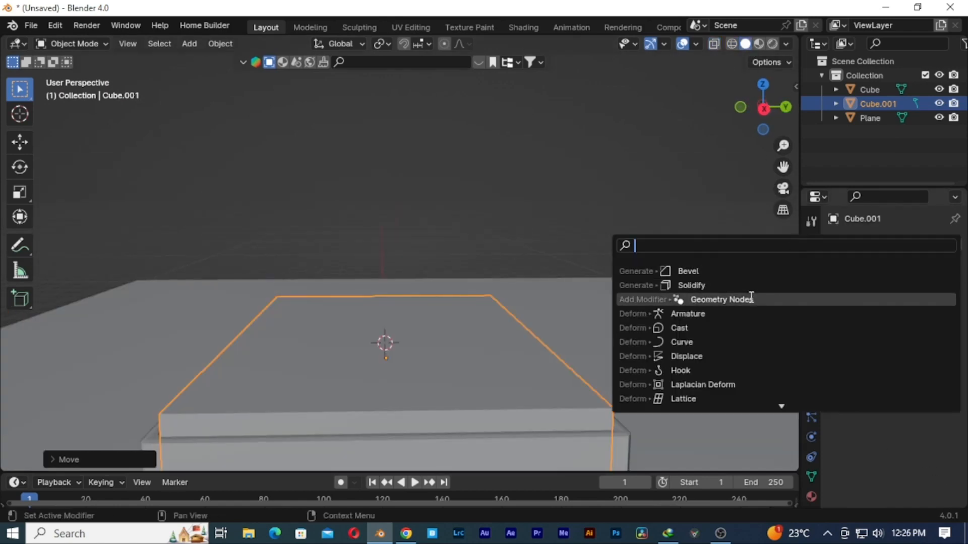
left_click(746, 271)
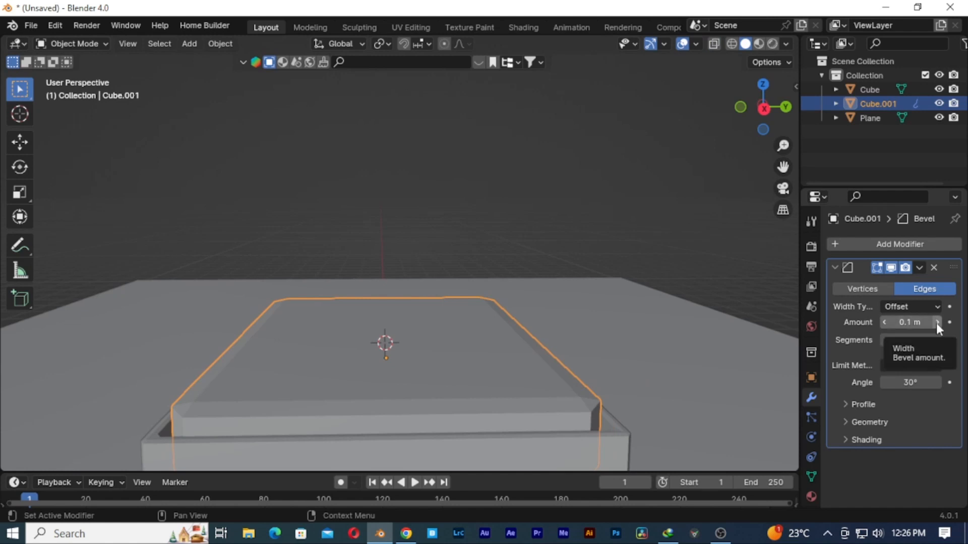
- Try a 0.04 m vertex bevel on the inner block and remove its Bevel modifier
left_click_drag(931, 322, 887, 322)
left_click(865, 289)
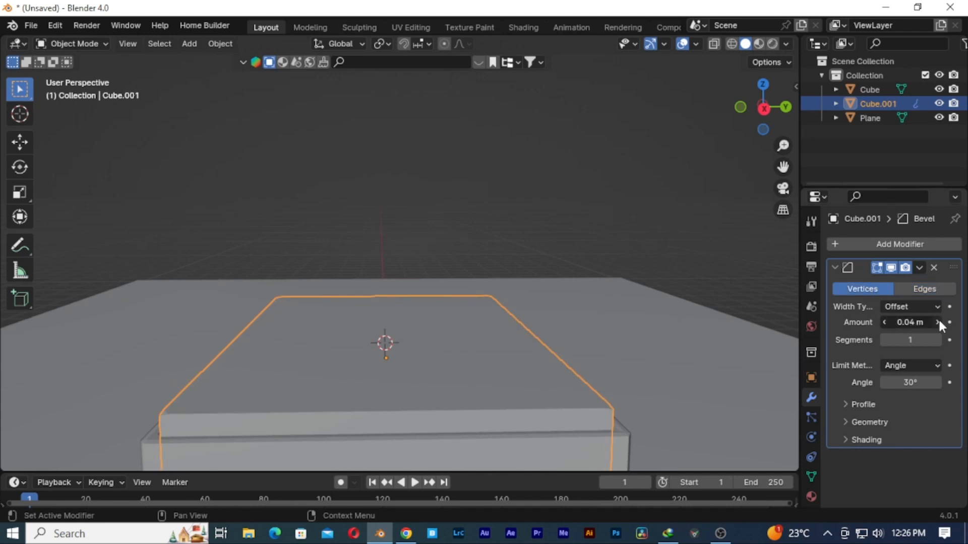
left_click(934, 267)
left_click(622, 301)
- Add a mesh cube at the 3D cursor on the tray's short edge, working in the top view
middle_click_drag(622, 301, 789, 319)
scroll(391, 271, "up", 4)
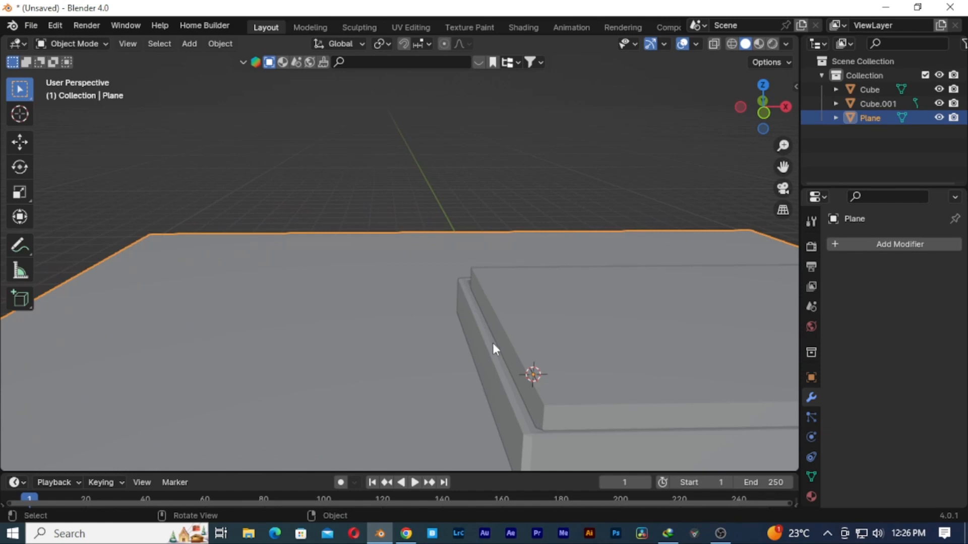
left_click(767, 113)
left_click(761, 85)
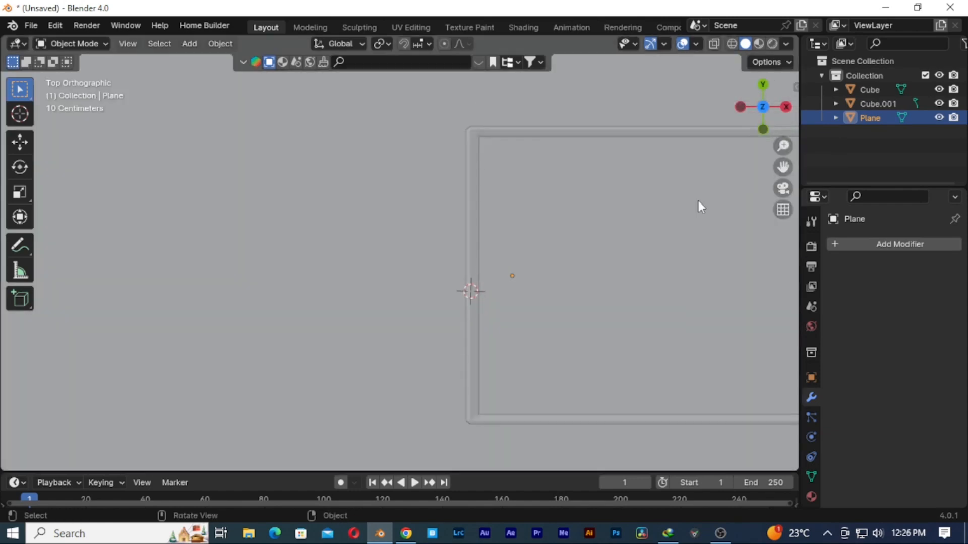
middle_click_drag(698, 201, 675, 147, "shift")
scroll(529, 251, "down", 1)
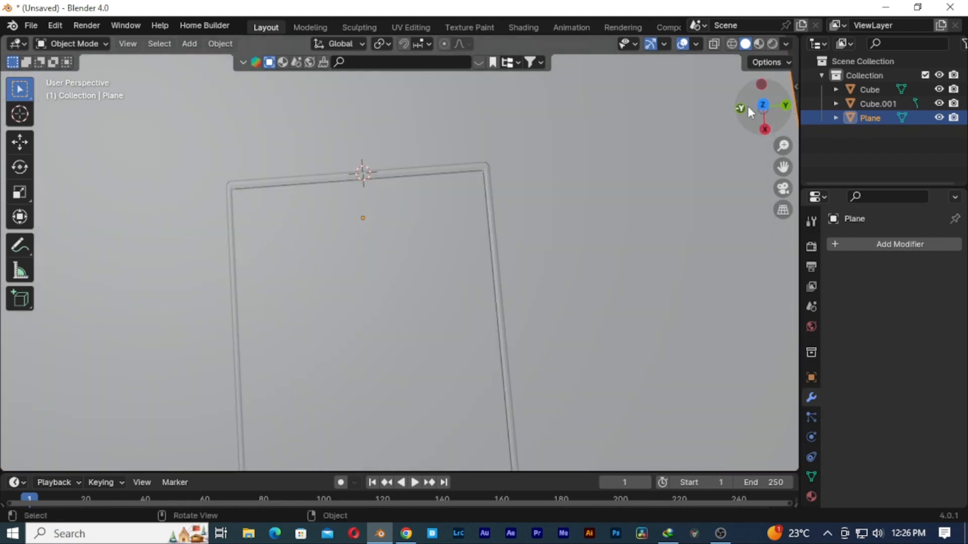
left_click(762, 110)
left_click(762, 106)
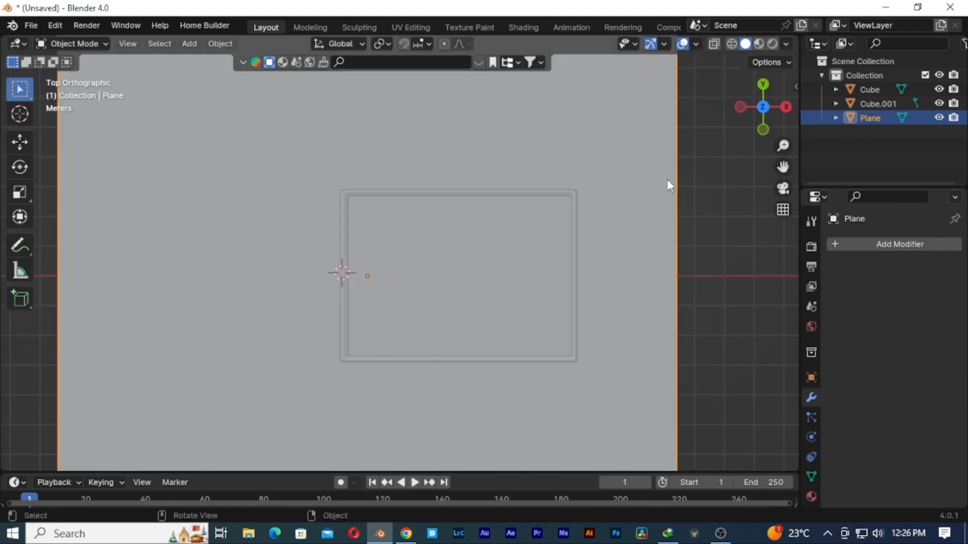
key("shift+a")
mouse_move(437, 242)
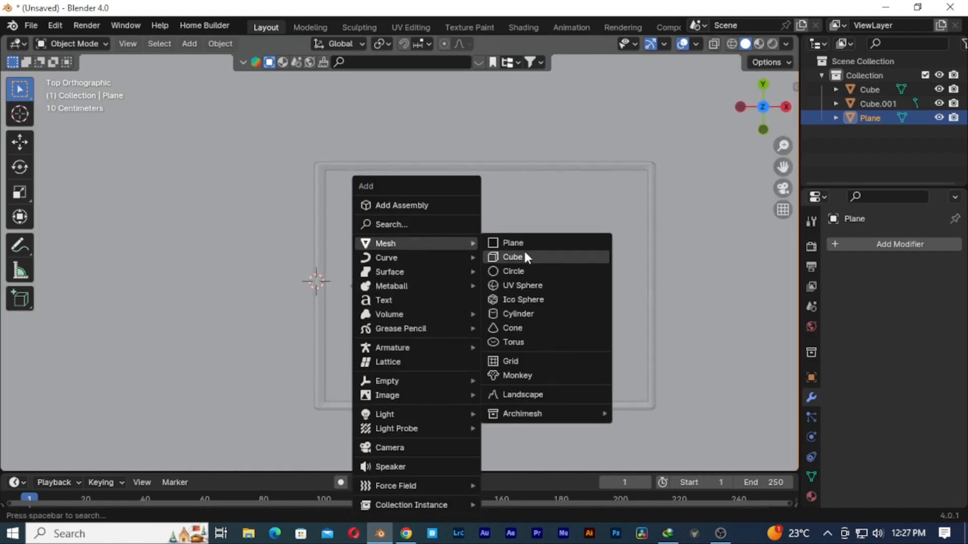
left_click(524, 253)
- Scale the new cube narrow along X and stretch it along Y to span slightly beyond the tray's width
key("s")
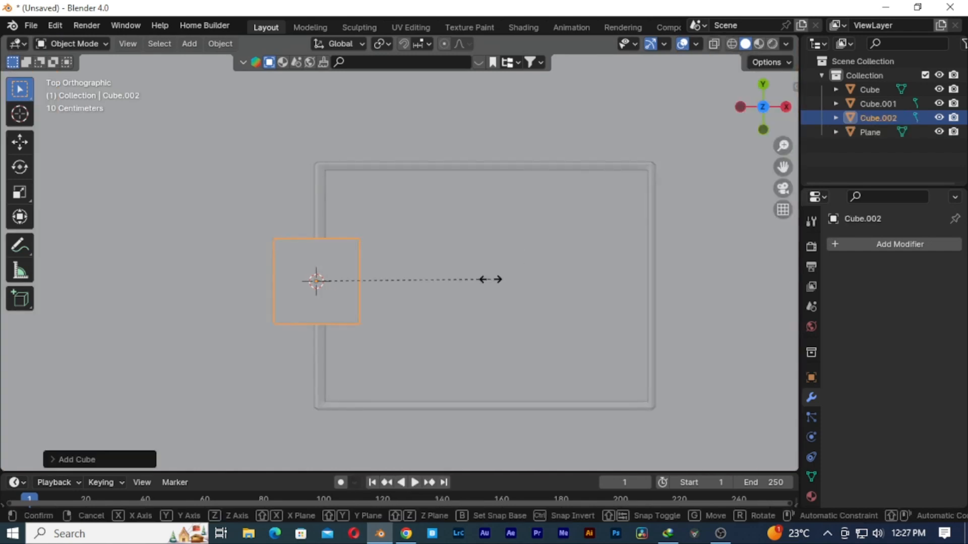
key("x")
left_click(356, 294)
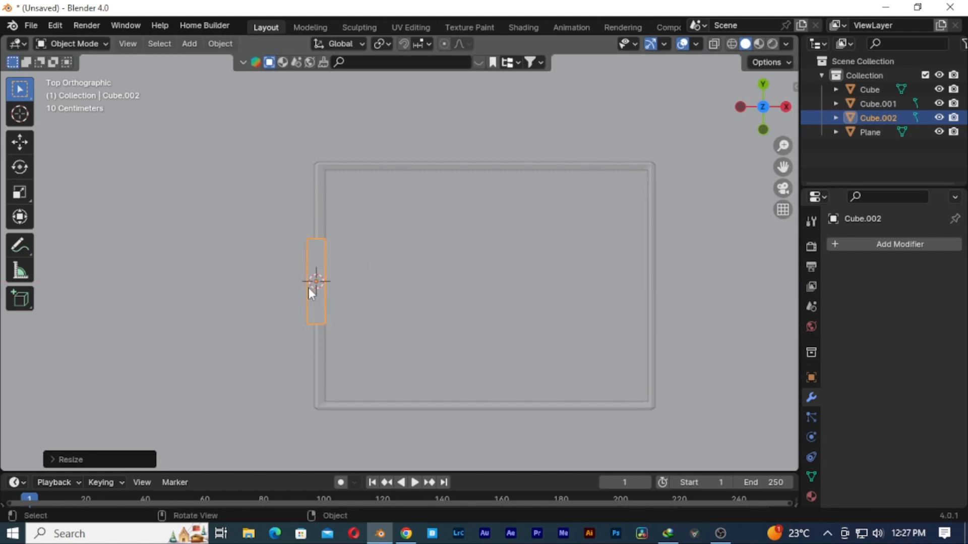
key("s")
key("y")
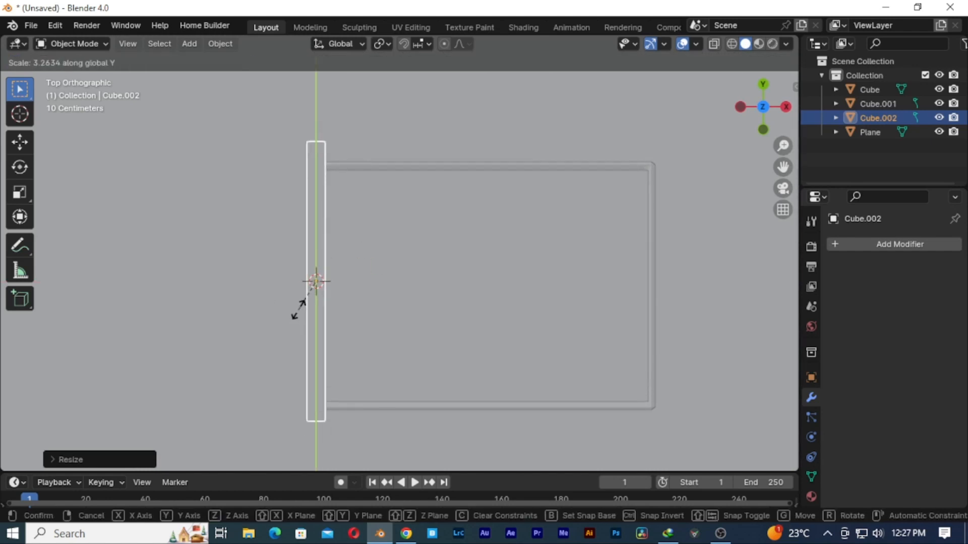
left_click(297, 308)
- Raise the new end panel about 0.2 m along Z and thin it along X by a factor of about 0.6
middle_click_drag(523, 315, 452, 166)
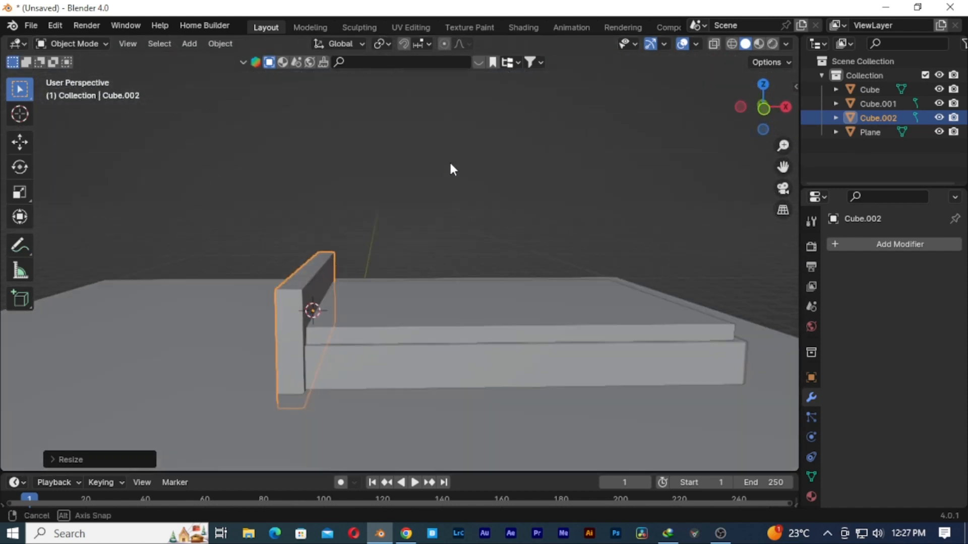
key("g")
key("z")
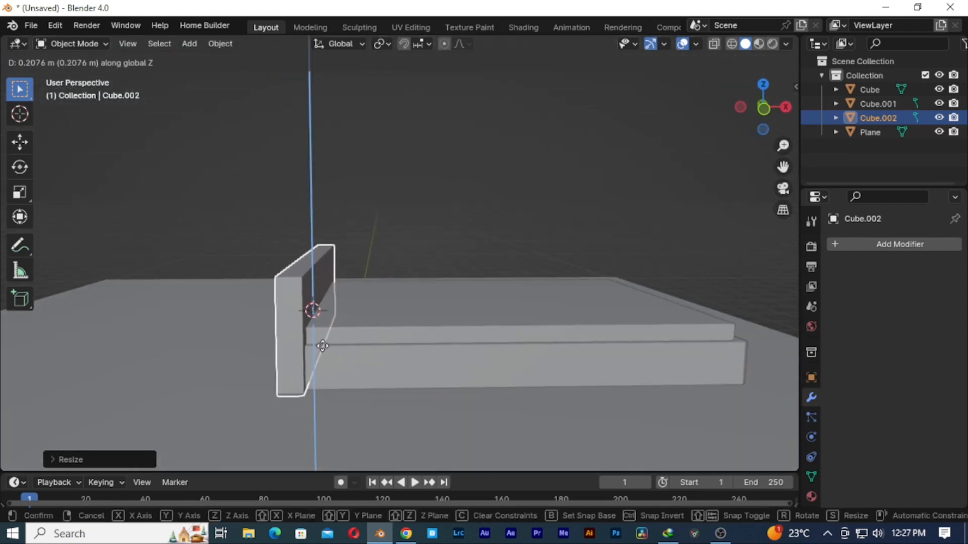
left_click(323, 343)
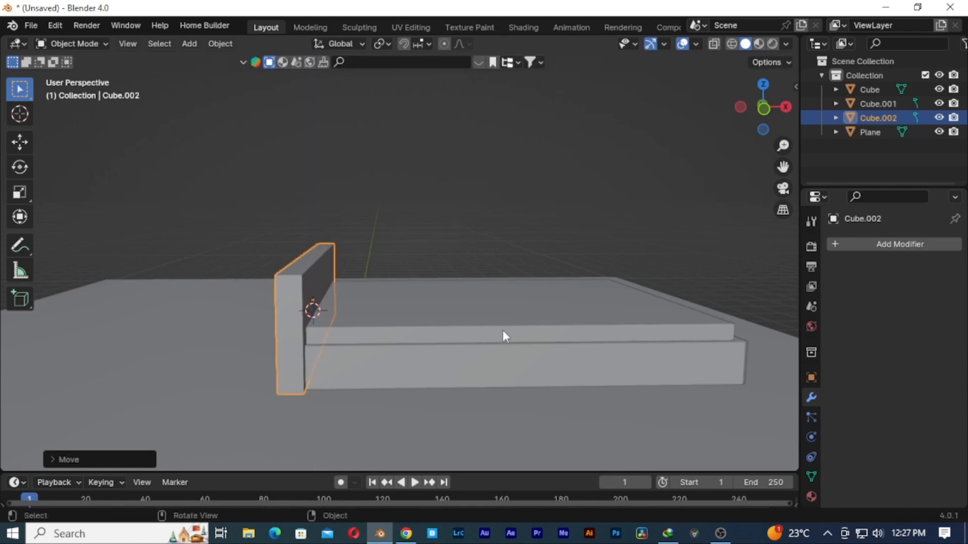
key("s")
key("x")
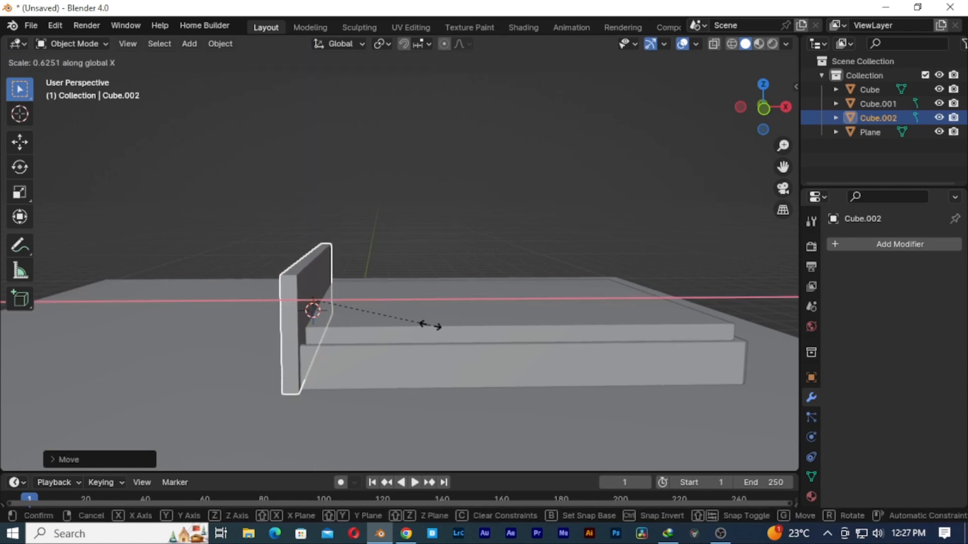
left_click(418, 330)
middle_click_drag(417, 331, 358, 290)
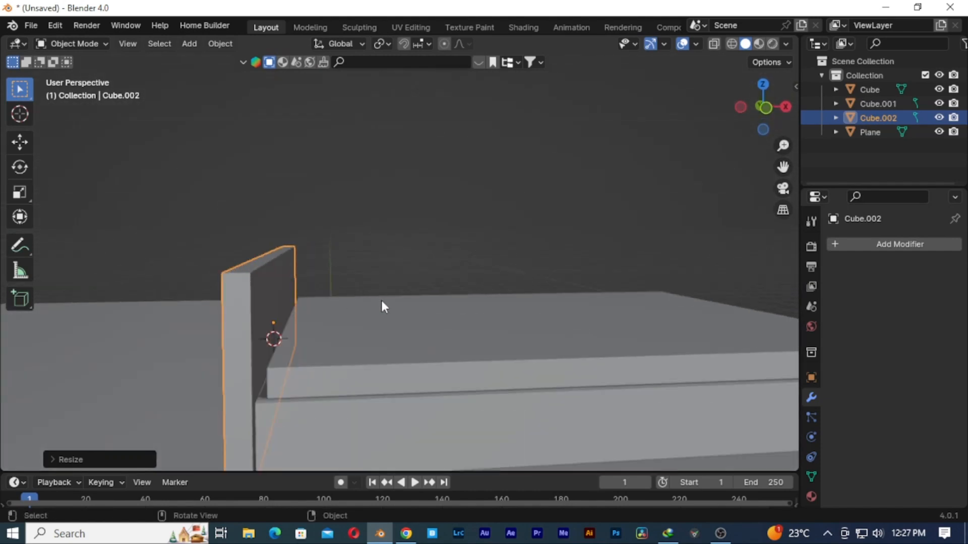
- Extrude the end panel's mesh in place in Edit Mode and raise its top face along Z for a taller panel
key("Tab")
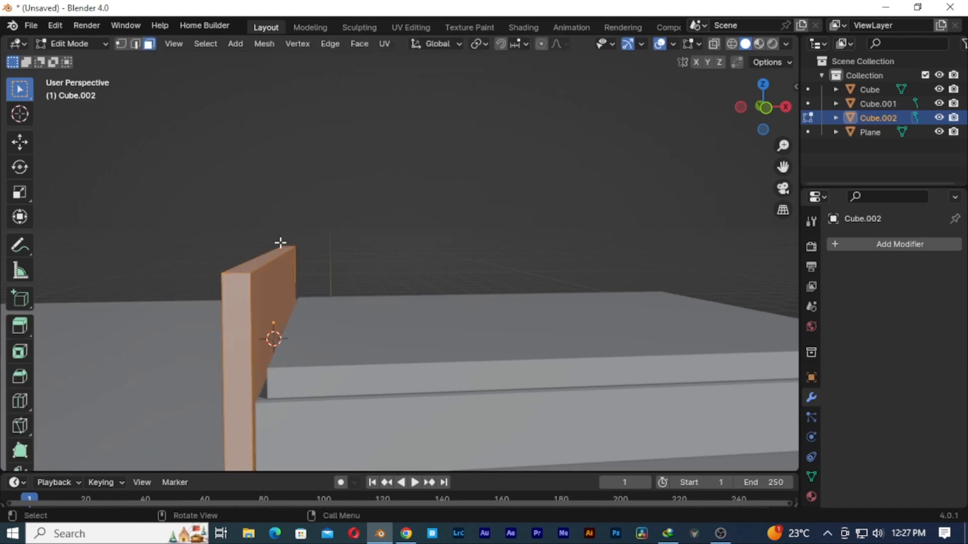
key("e")
right_click(272, 247)
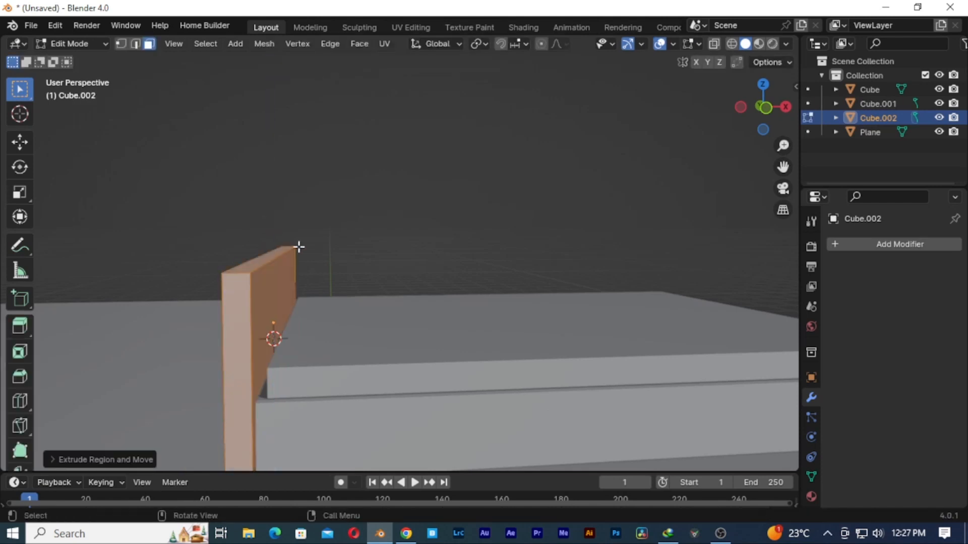
left_click(255, 259)
key("e")
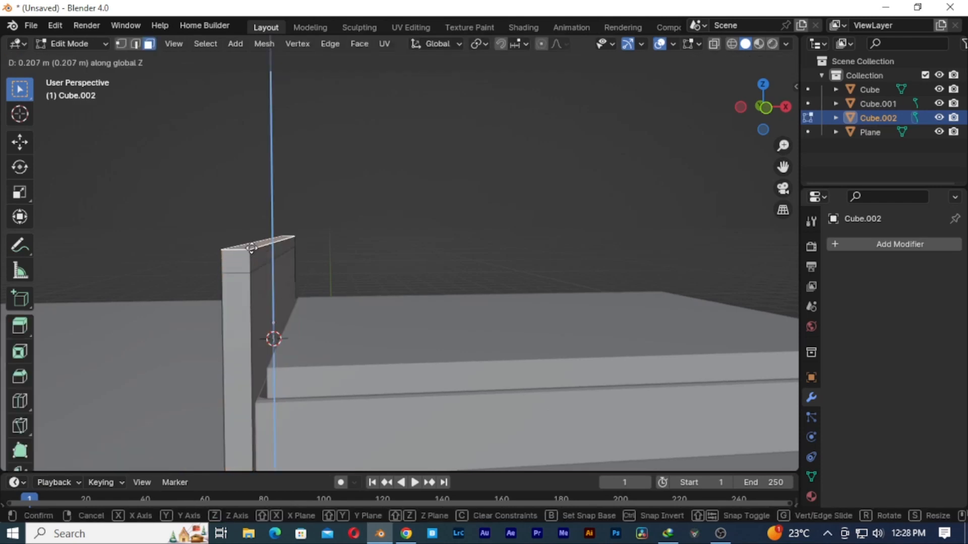
left_click(249, 216)
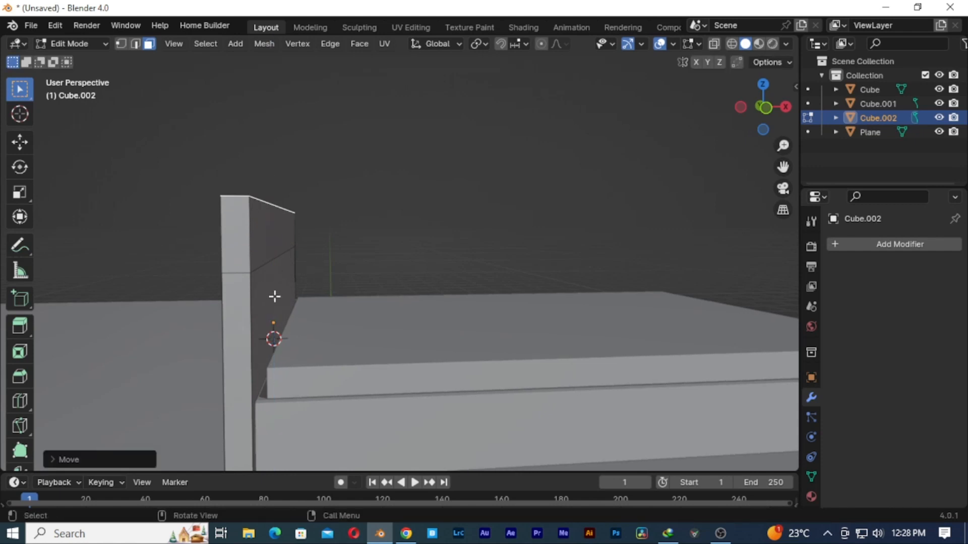
- Inset the upper face of the panel's bed-facing side and extrude it about 0.18 m inward
left_click(274, 296)
key("i")
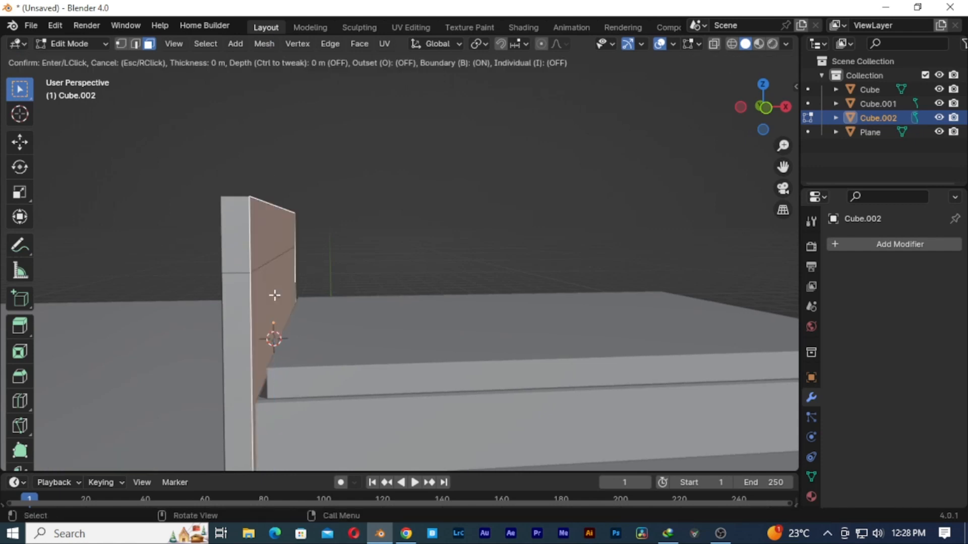
middle_click_drag(268, 298, 321, 299)
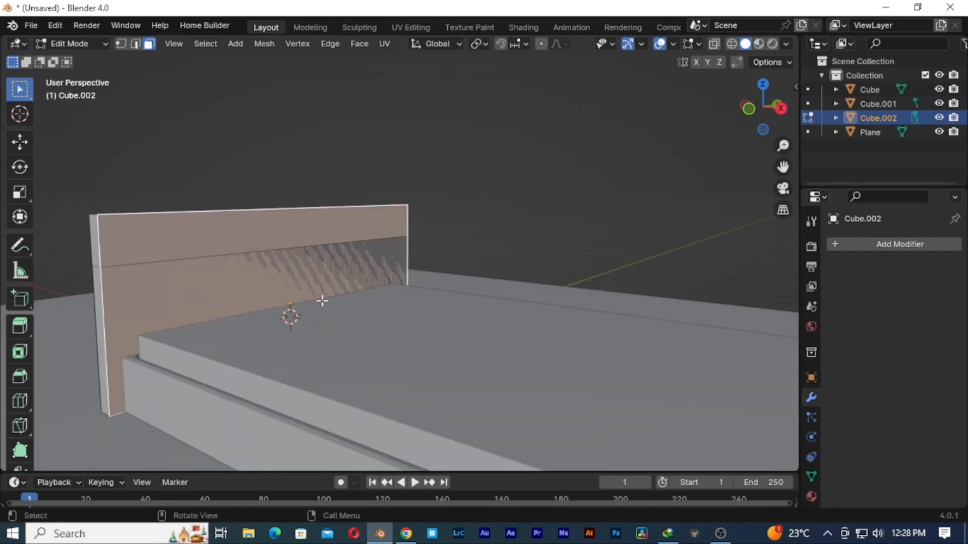
left_click(425, 315)
key("e")
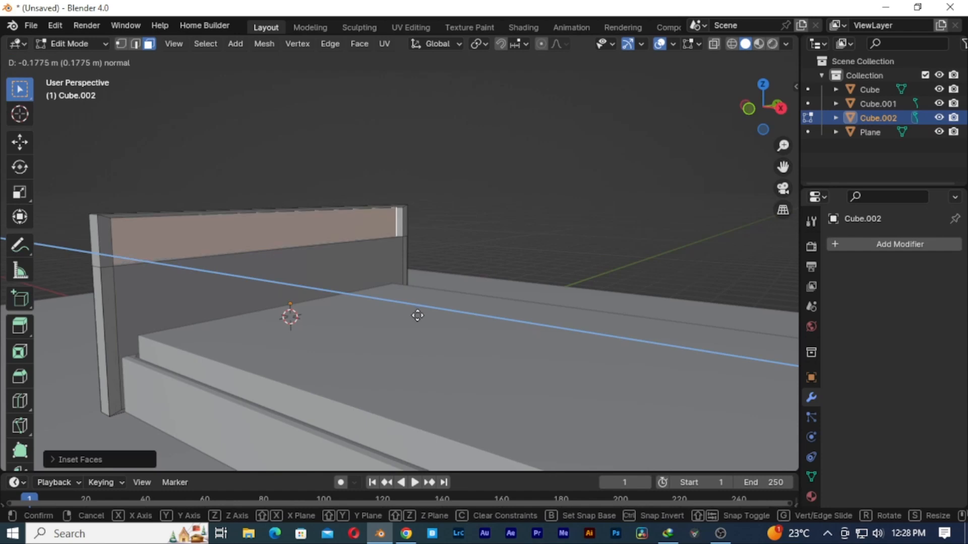
left_click(364, 318)
- Inset the lower face of the panel's bed-facing side
left_click(228, 293)
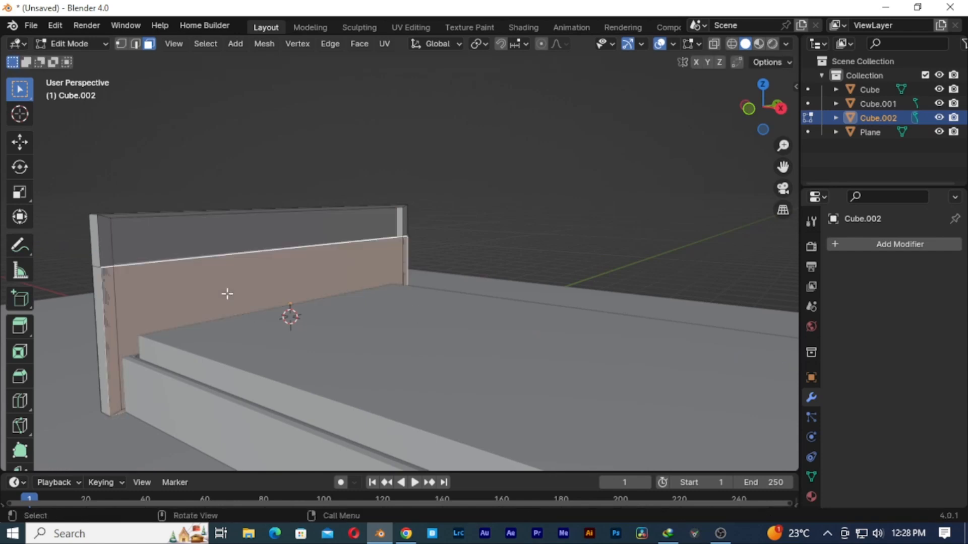
key("i")
left_click(241, 293)
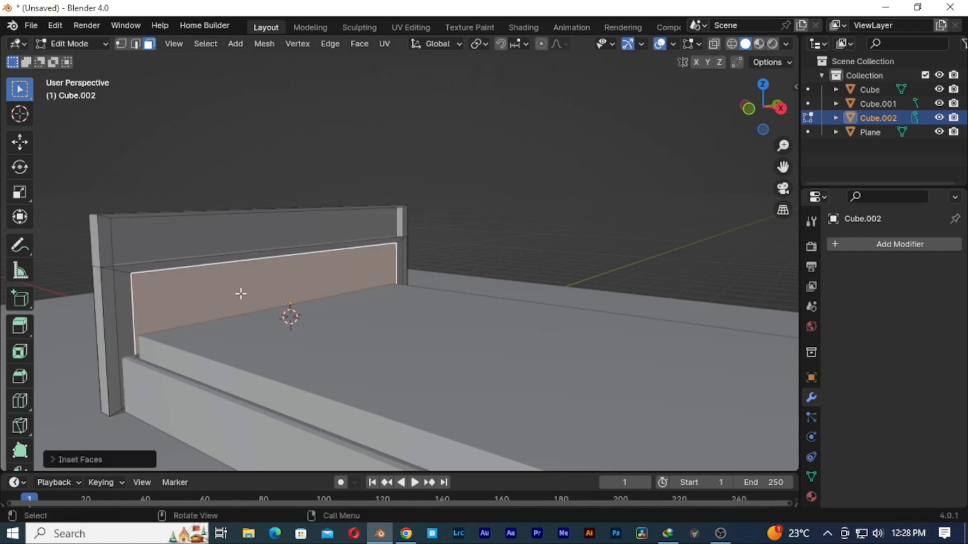
middle_click_drag(242, 293, 275, 282)
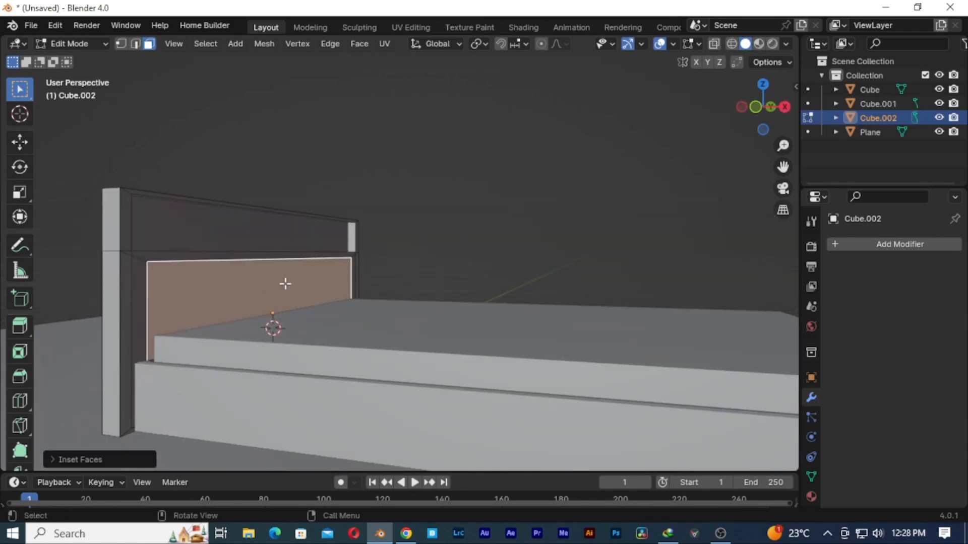
key("i")
key("Escape")
key("r")
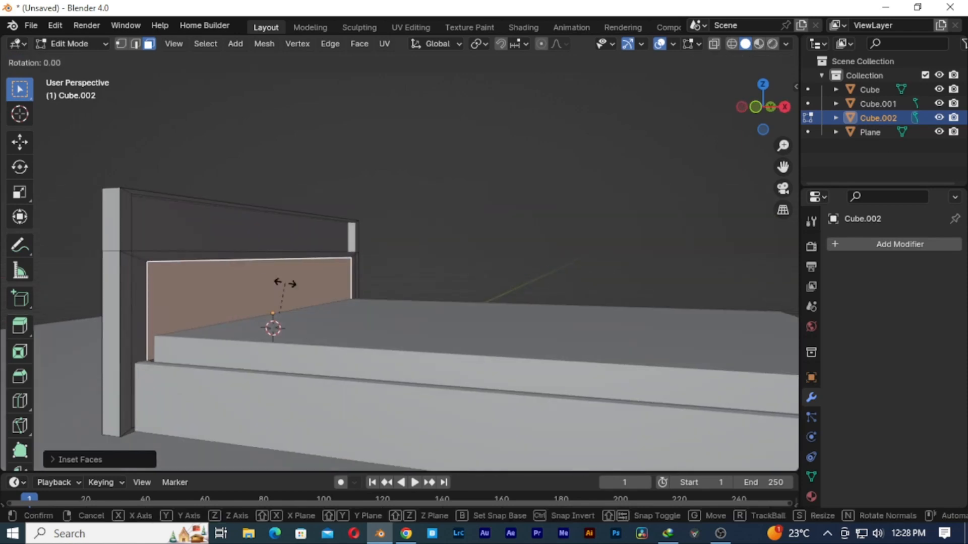
key("r")
key("Escape")
- Extrude the inset lower face about 0.11 m inward to form a recess
key("e")
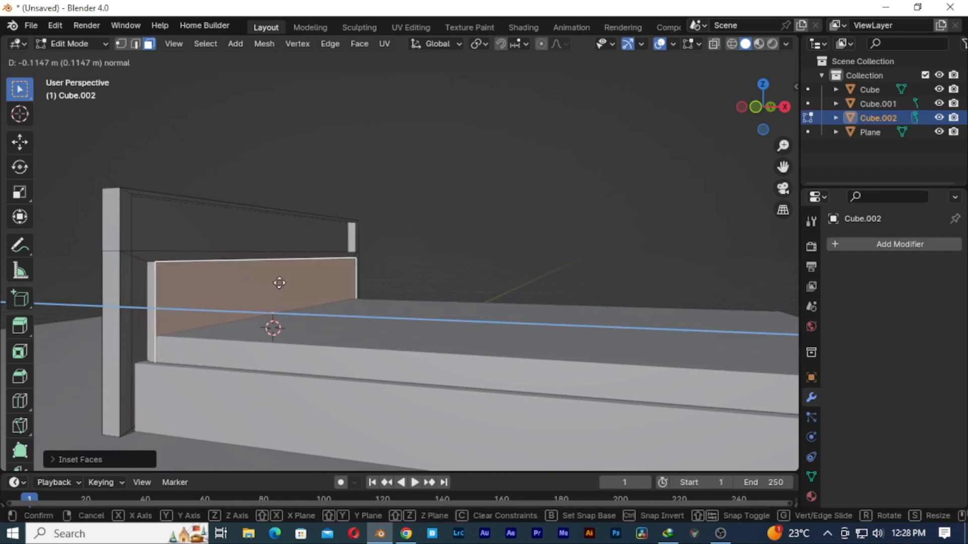
left_click(282, 283)
- Inset the recessed lower face slightly again and extrude it about 0.04 m outward
middle_click_drag(435, 280, 521, 259)
key("i")
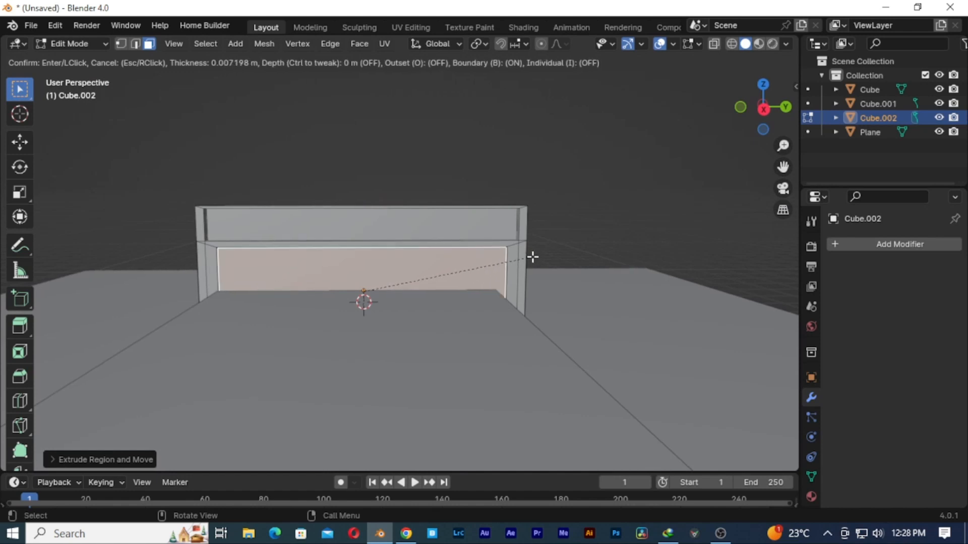
left_click(526, 261)
key("e")
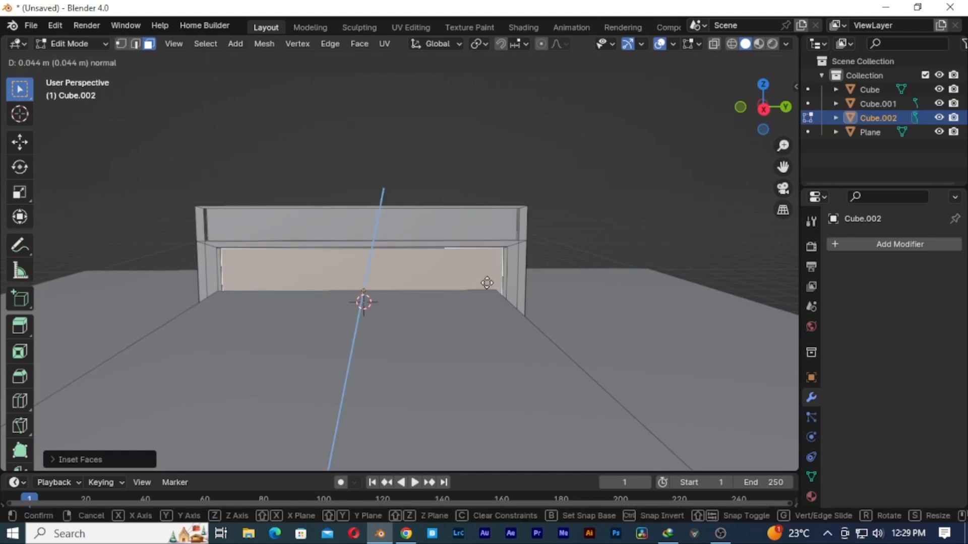
left_click(667, 281)
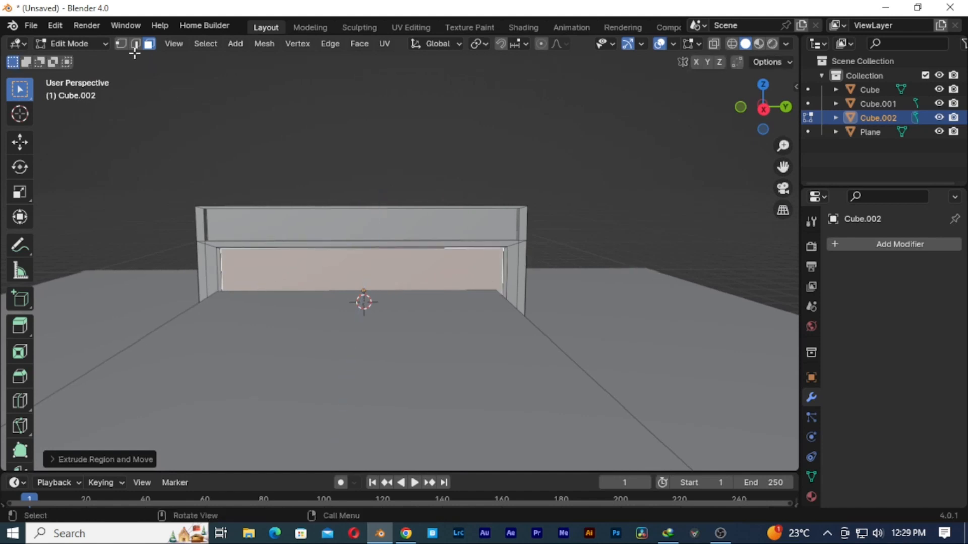
- Return to Object Mode and rename the end panel as headboard
key("Tab")
middle_click_drag(630, 216, 267, 257)
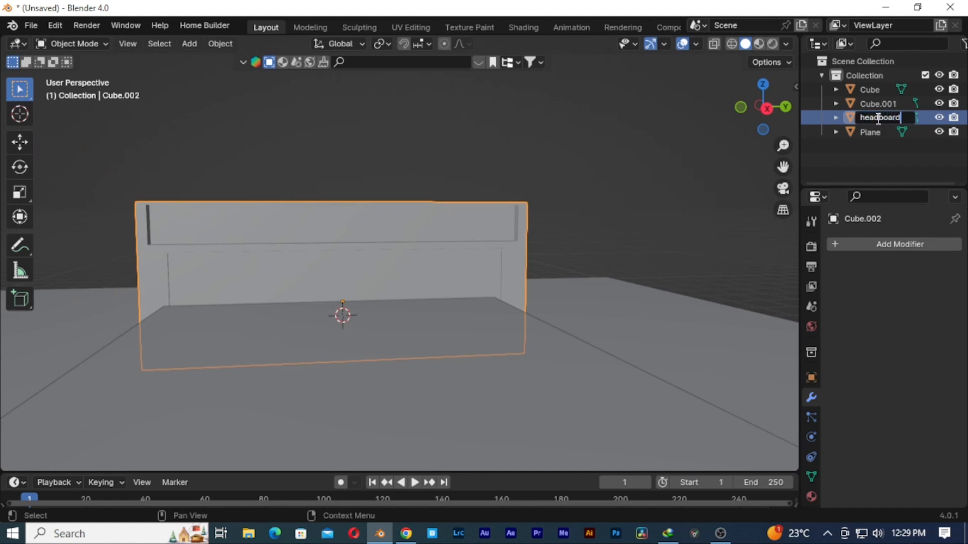
key("Return")
scroll(580, 250, "down", 4)
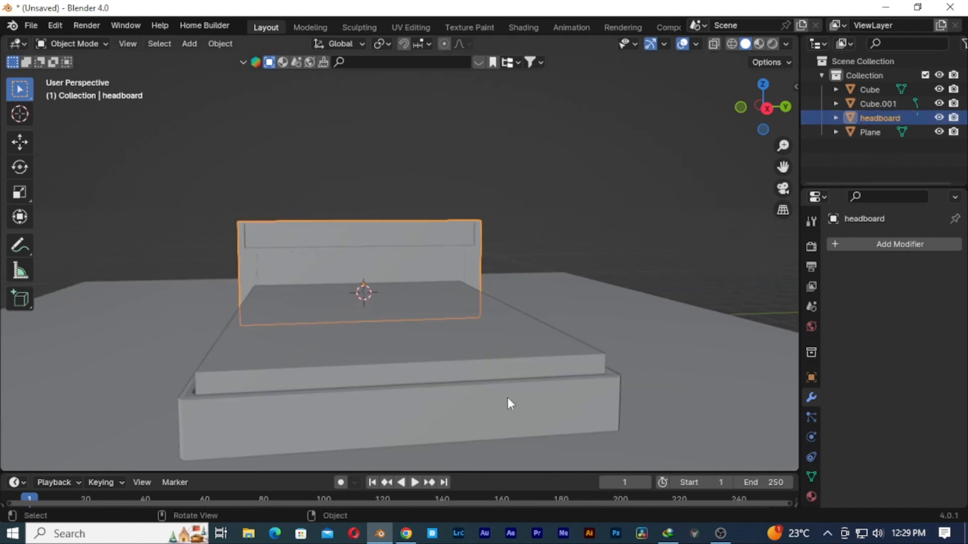
- Rename the outer tray as bedframe and the inner block as matress
left_click(877, 92)
double_click(877, 93)
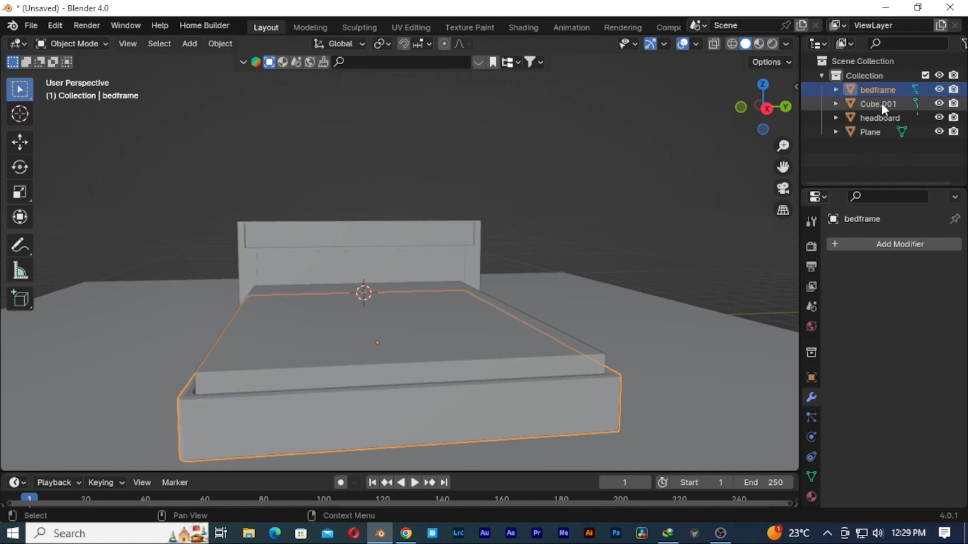
double_click(881, 102)
type("matress")
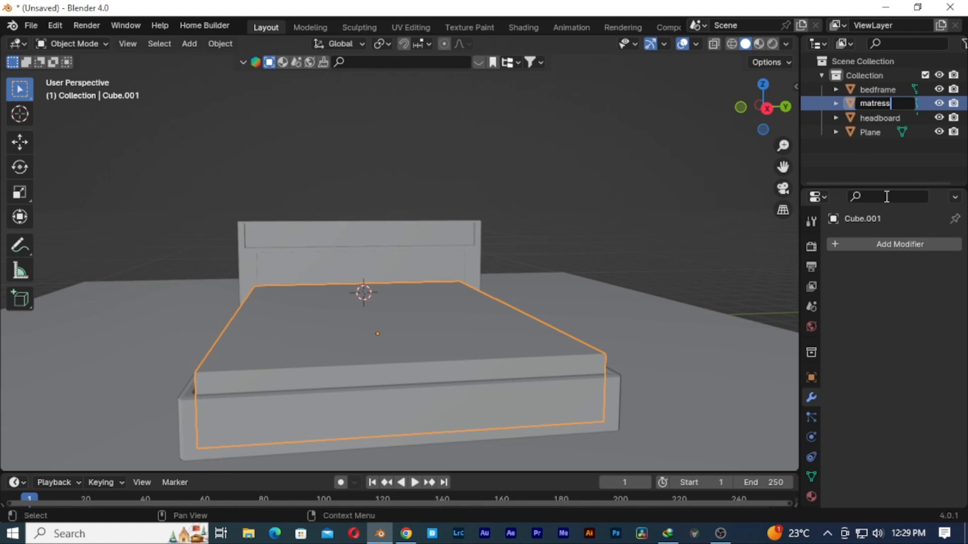
key("Return")
- Clear the selection and add a mesh cube at the 3D cursor in front of the headboard
left_click(485, 224)
middle_click_drag(485, 225, 360, 264)
key("shift+a")
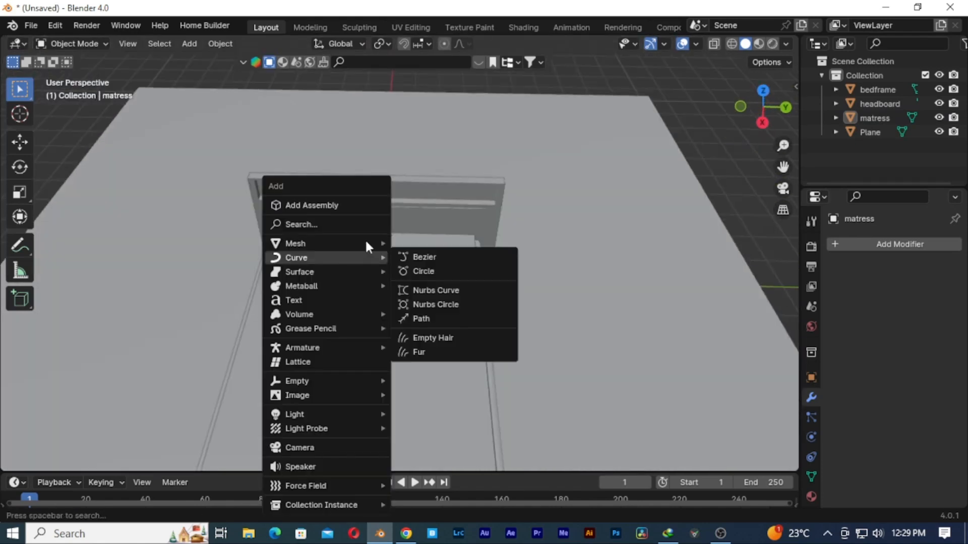
mouse_move(368, 251)
left_click(416, 259)
scroll(473, 243, "up", 3)
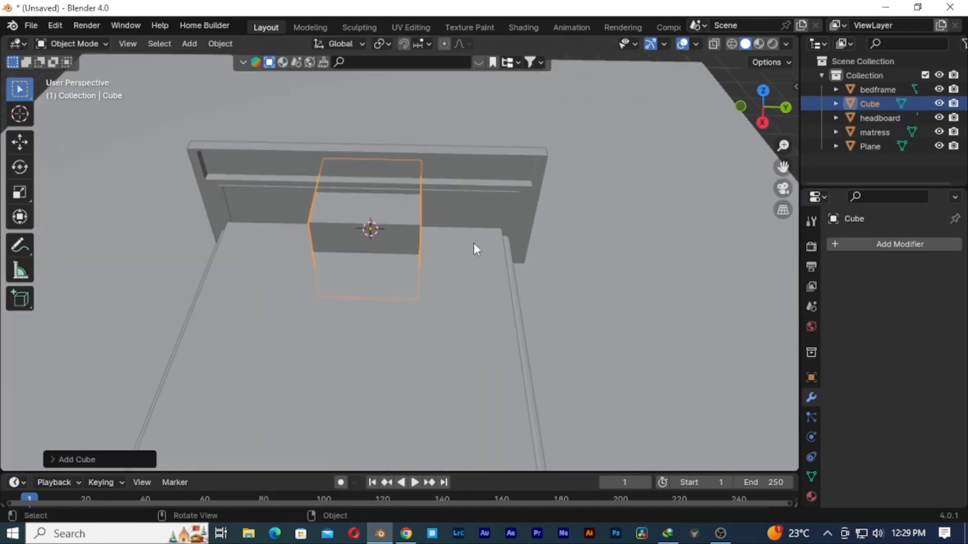
- Scale the new cube down and move it along Z and X onto the mattress in front of the headboard
key("s")
left_click(410, 245)
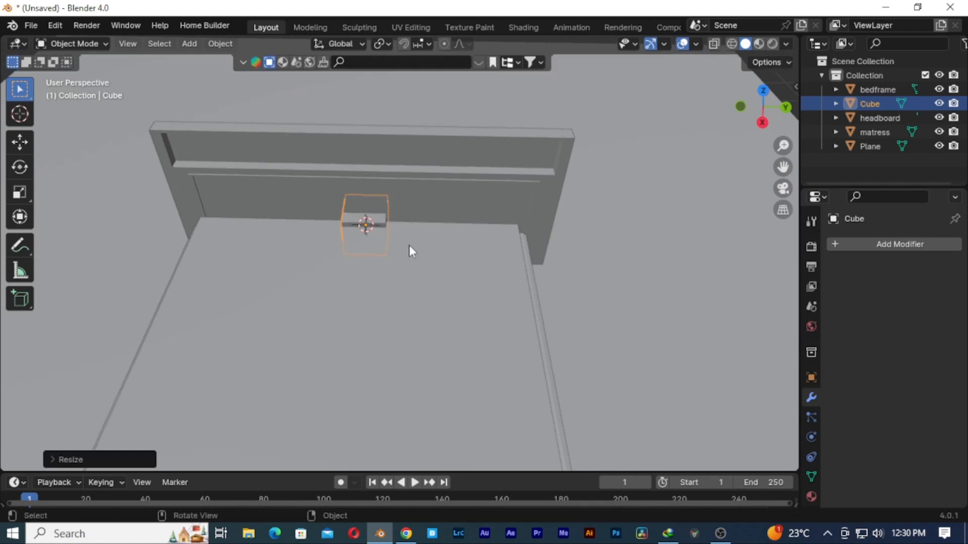
key("g")
key("z")
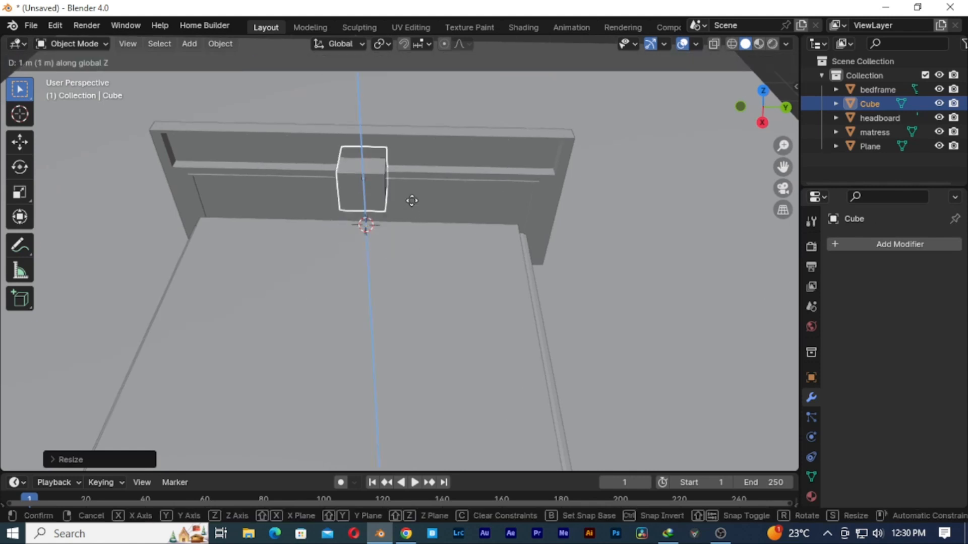
left_click(414, 219)
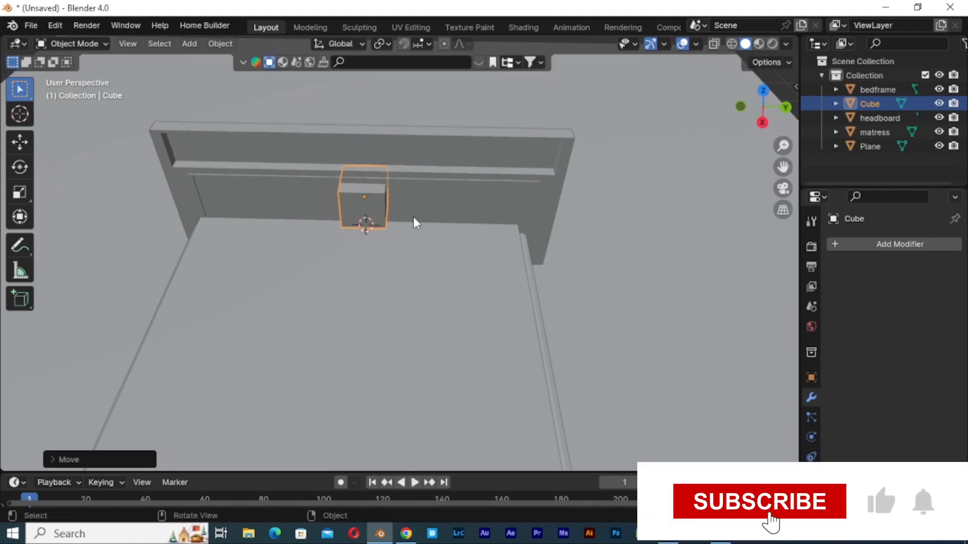
key("g")
key("x")
left_click(411, 277)
- Stretch the cube along Y and flatten it along Z into a thin, wide pillow slab
middle_click_drag(528, 282, 483, 286)
scroll(483, 287, "up", 3)
key("s")
key("y")
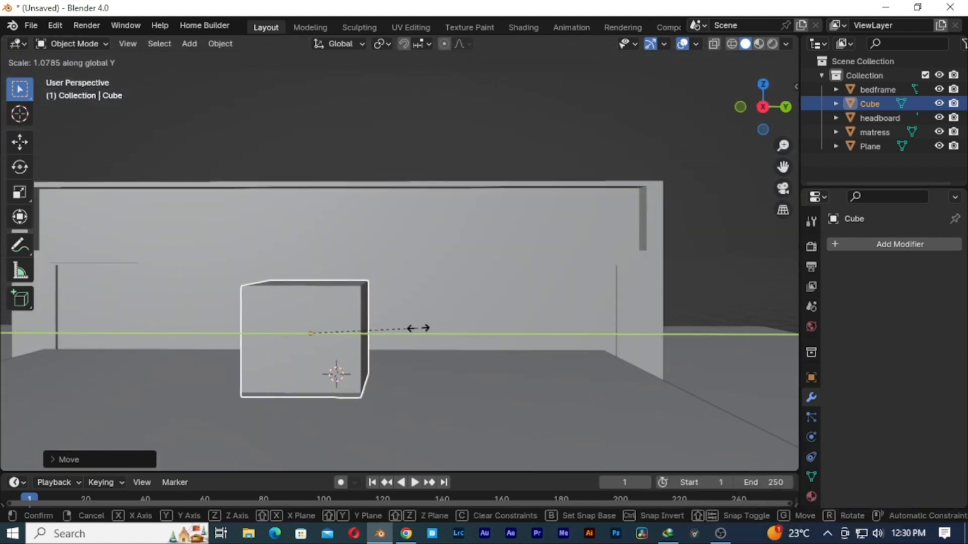
left_click(507, 336)
key("s")
key("z")
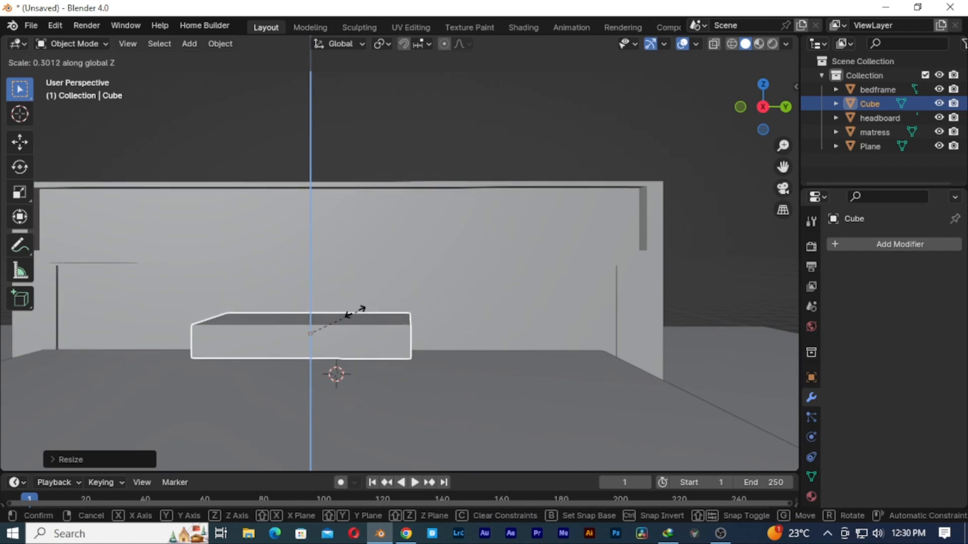
left_click(323, 309)
- Apply the slab's object transform
middle_click_drag(322, 309, 310, 352)
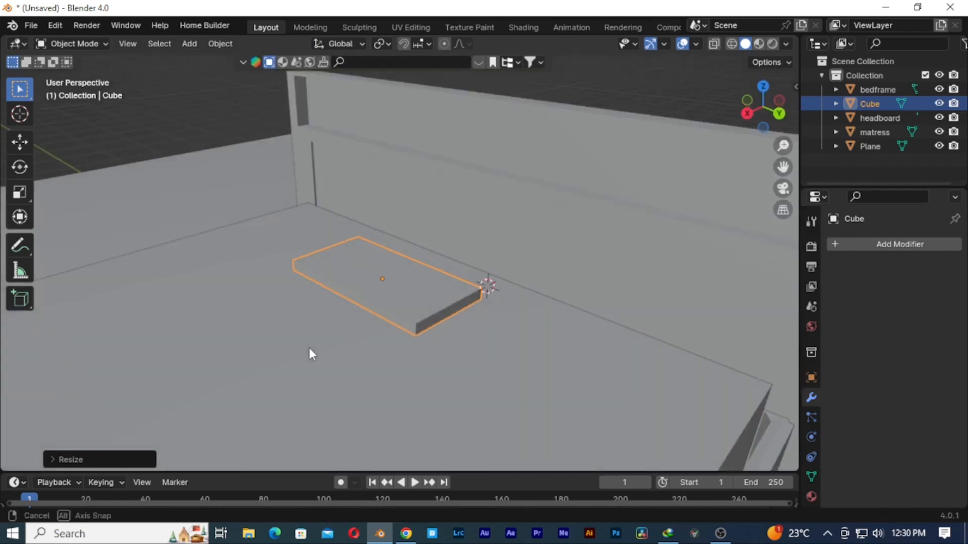
key("ctrl+a")
left_click(309, 339)
right_click(411, 265)
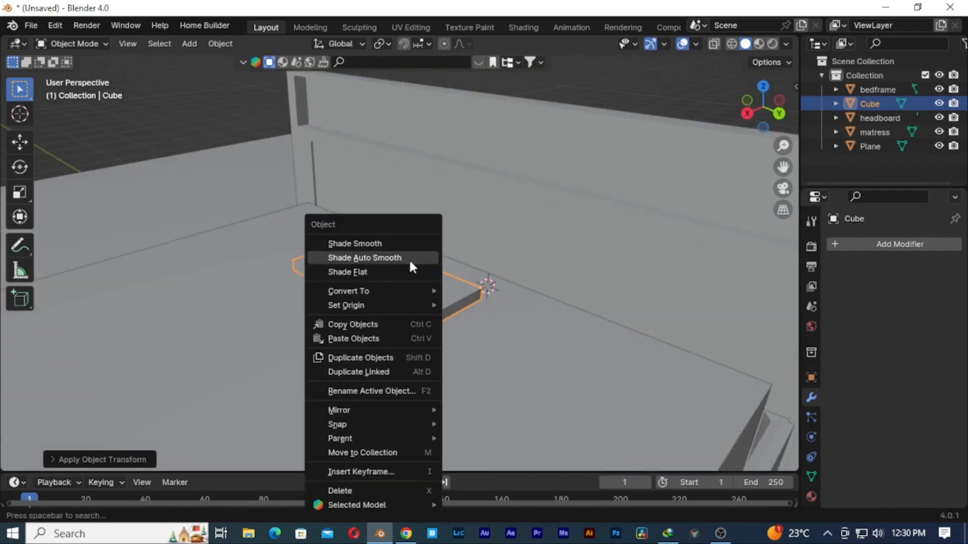
right_click(403, 297)
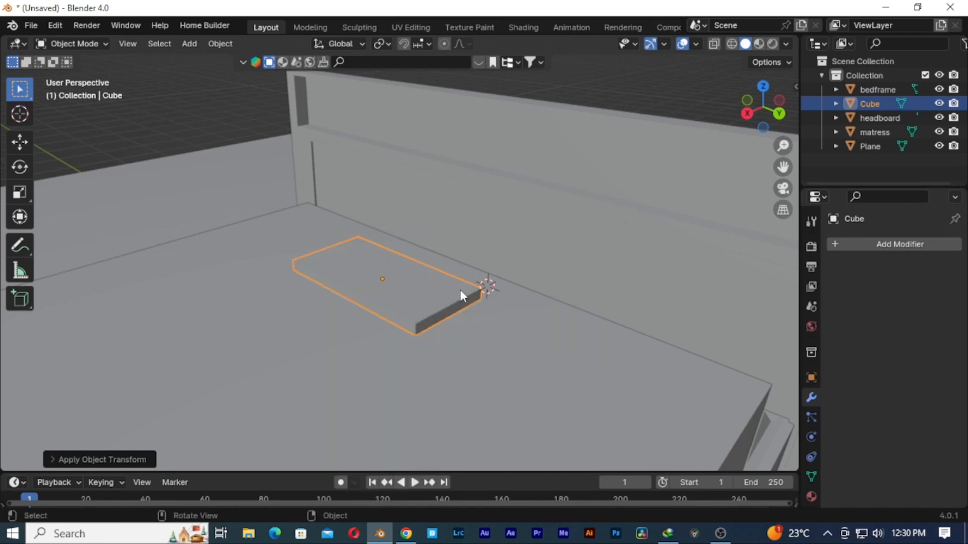
left_click(211, 45)
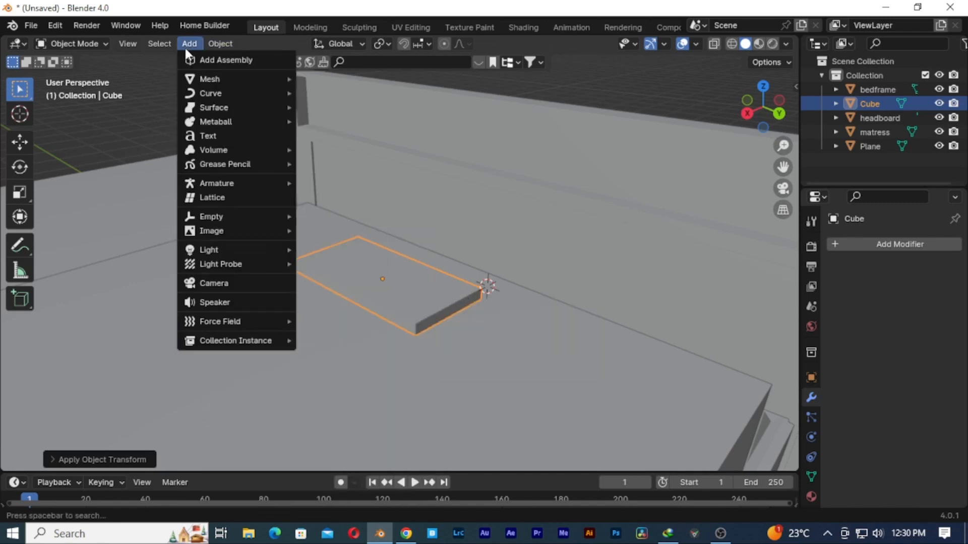
- Subdivide all of the slab's faces in Edit Mode with 30 cuts and clear the selection
key("Tab")
right_click(422, 298)
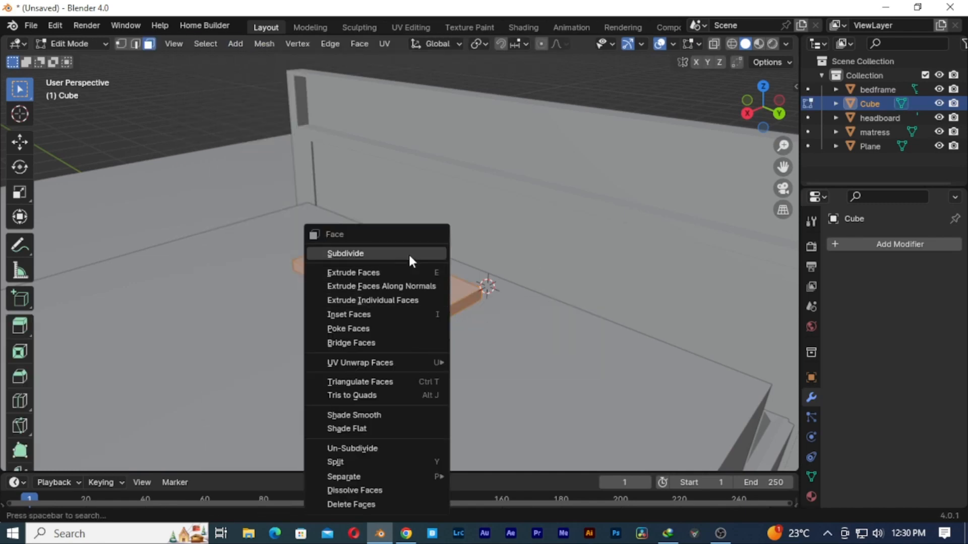
left_click(408, 253)
left_click(55, 459)
double_click(216, 361)
type("30")
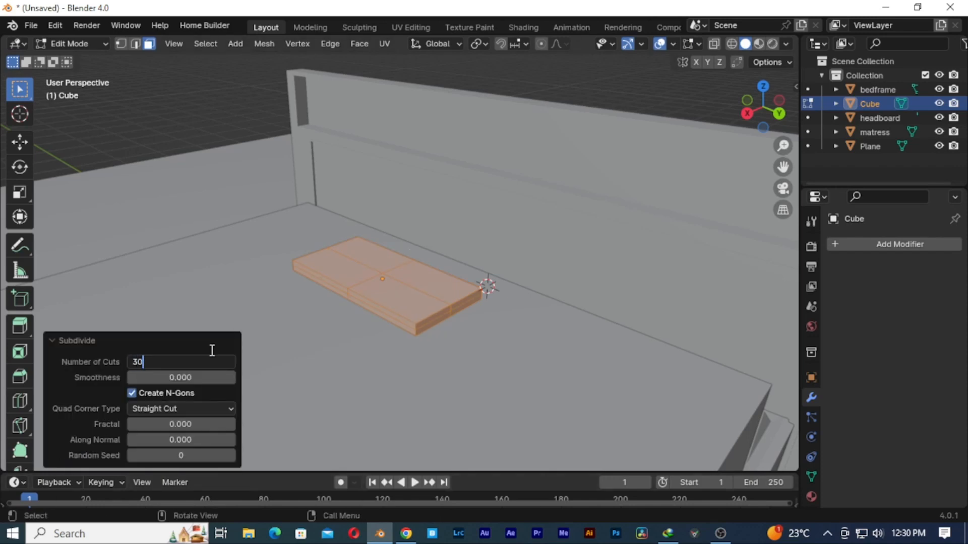
key("Return")
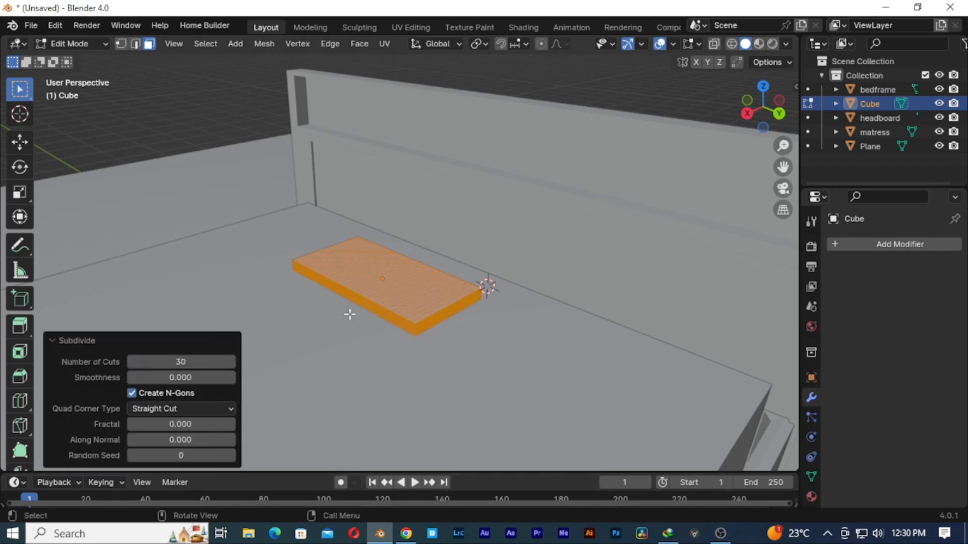
left_click(517, 162)
- Try to add a lengthwise loop cut across the slab's top and clear the selection
middle_click_drag(327, 271, 411, 262)
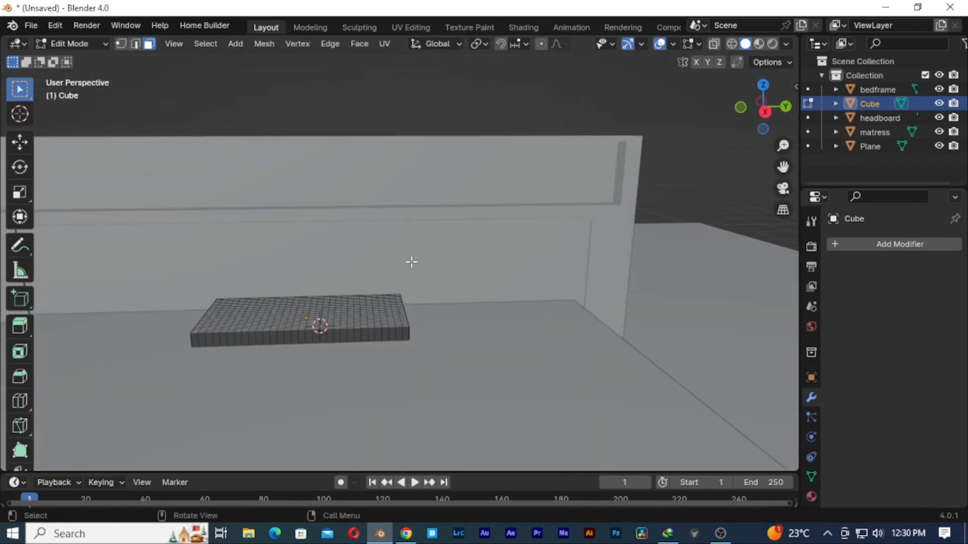
middle_click_drag(397, 299, 355, 307)
key("ctrl+r")
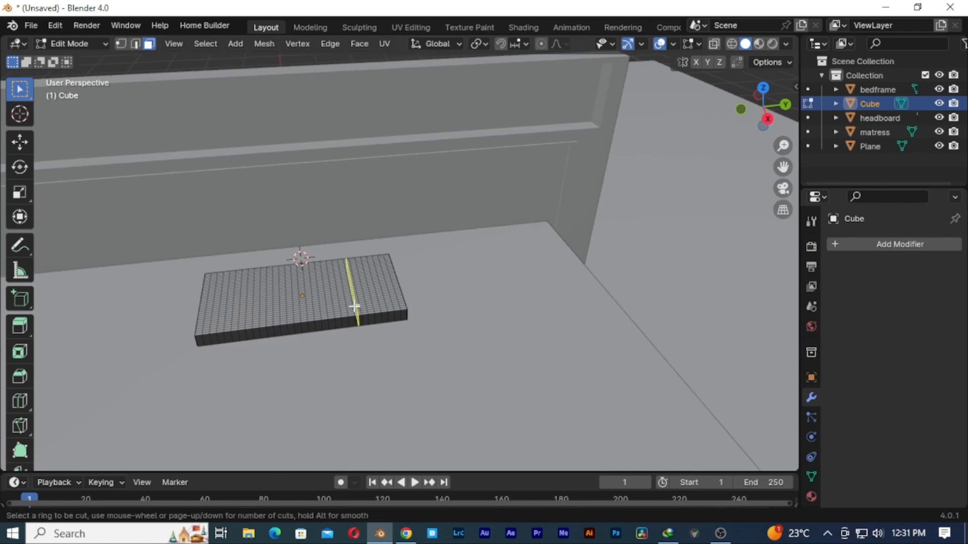
scroll(268, 281, "up", 10)
scroll(267, 282, "down", 7)
left_click(267, 281)
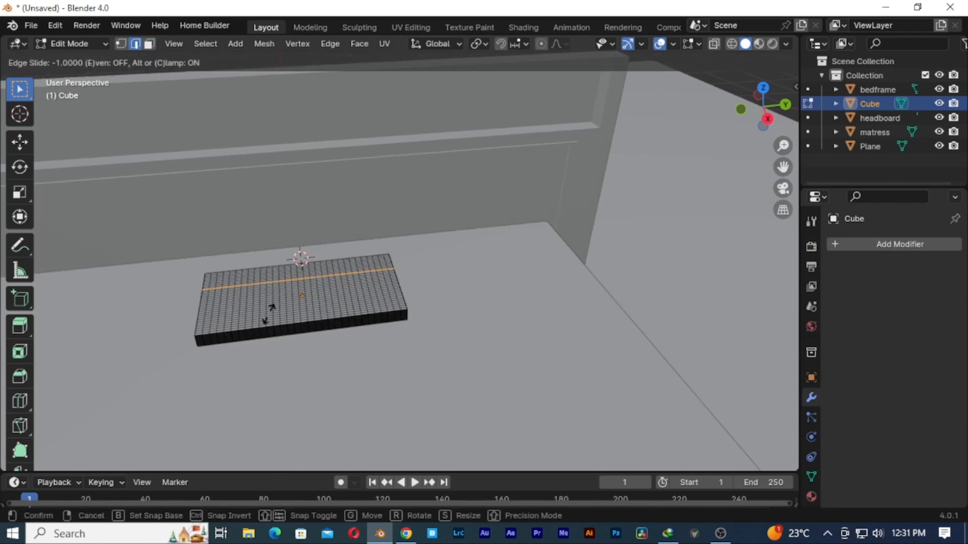
scroll(269, 312, "up", 3)
scroll(272, 314, "down", 2)
left_click(306, 308)
key("alt+a")
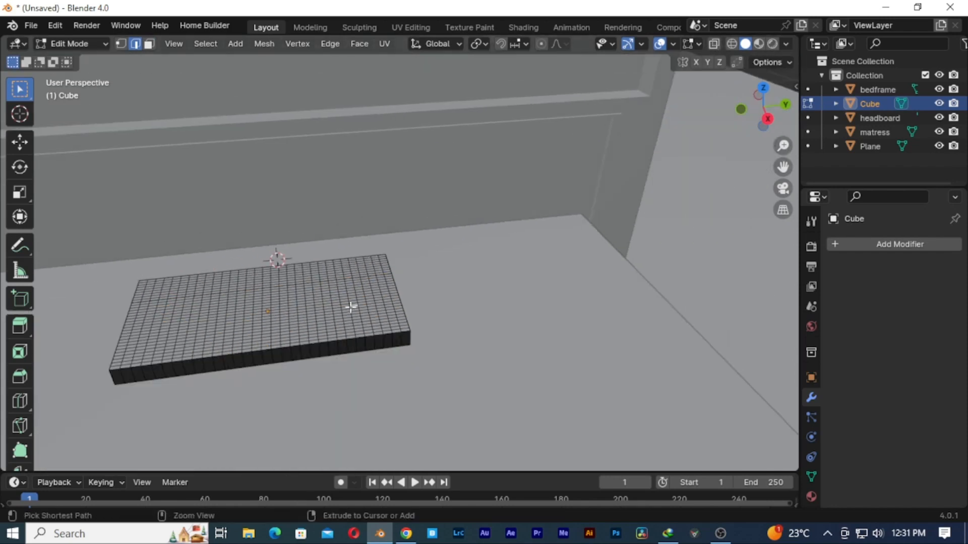
- Try a crosswise loop cut near one end of the slab, undo it and return to face selection
key("ctrl+r")
left_click(352, 307)
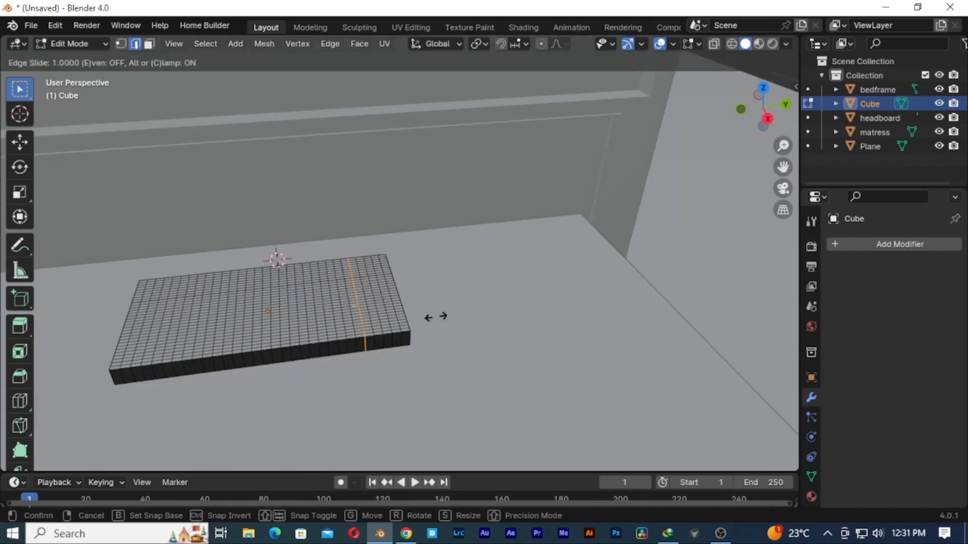
left_click(434, 317)
key("ctrl+z")
key("ctrl+z")
key("3")
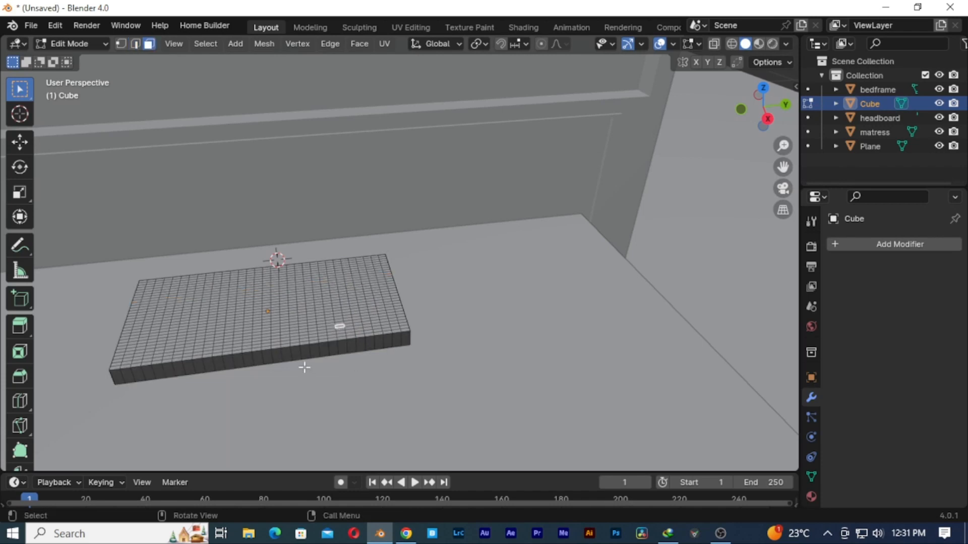
key("ctrl+r")
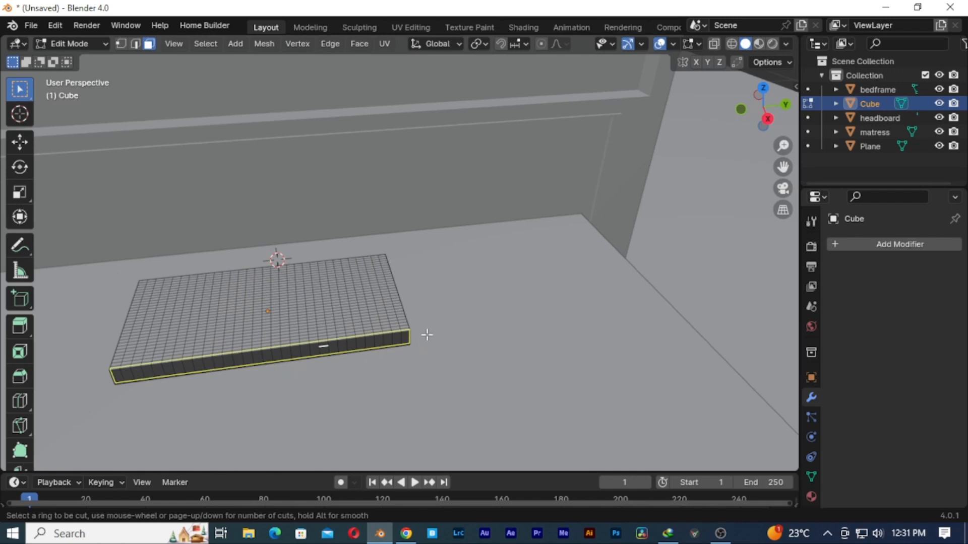
key("Escape")
- Return to Object Mode and add Collision physics to the mattress
scroll(460, 350, "down", 5)
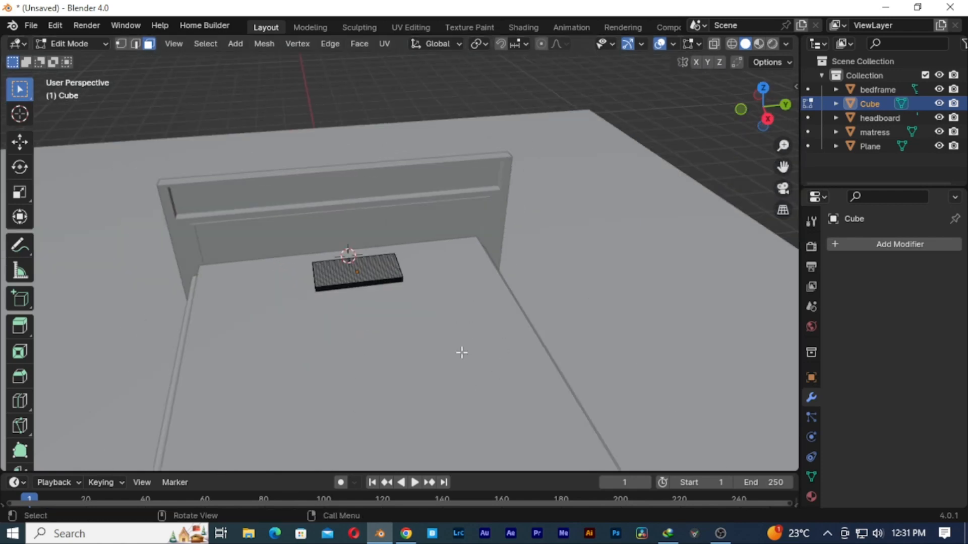
middle_click_drag(460, 349, 425, 317)
key("Tab")
left_click(414, 359)
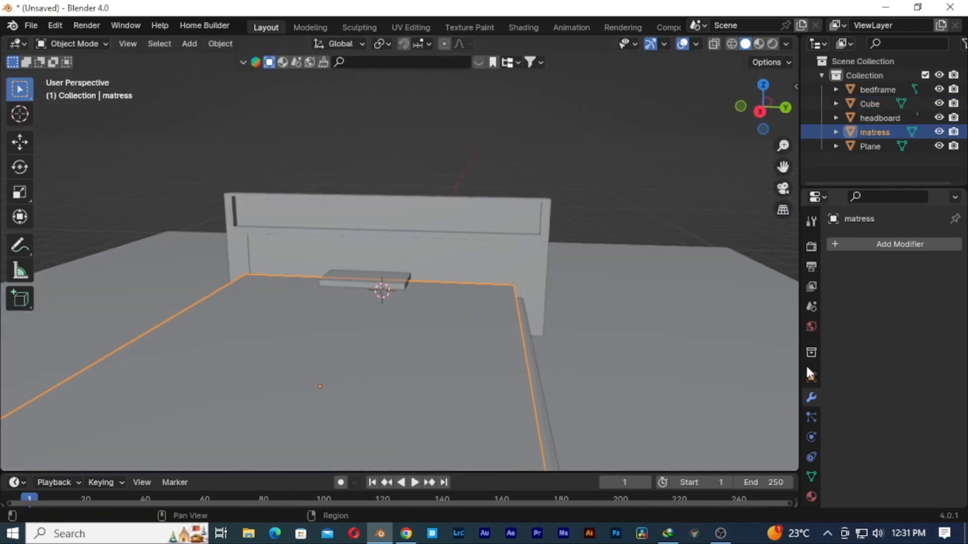
left_click(809, 437)
left_click(903, 261)
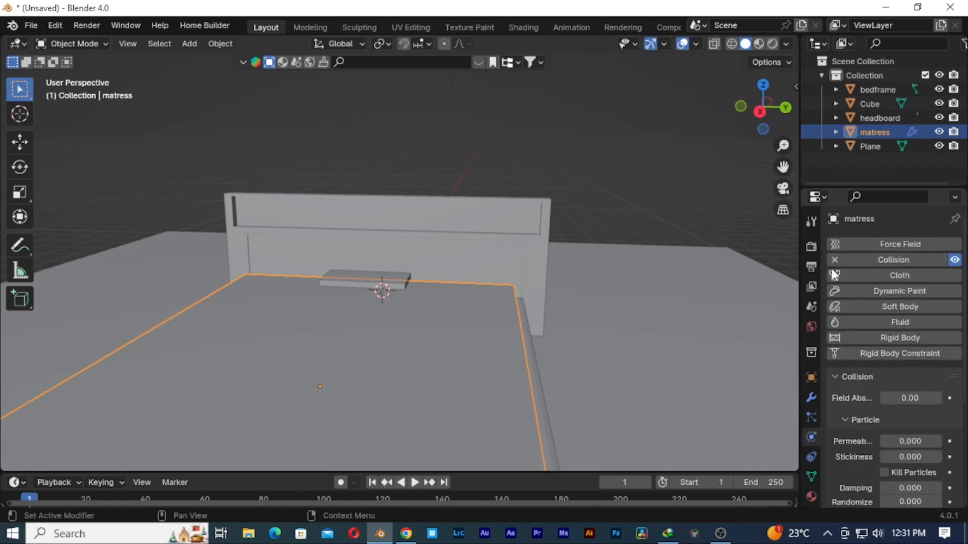
- Add Cloth physics to the pillow slab and enable Pressure with a value of 2.5
left_click(387, 283)
left_click(915, 275)
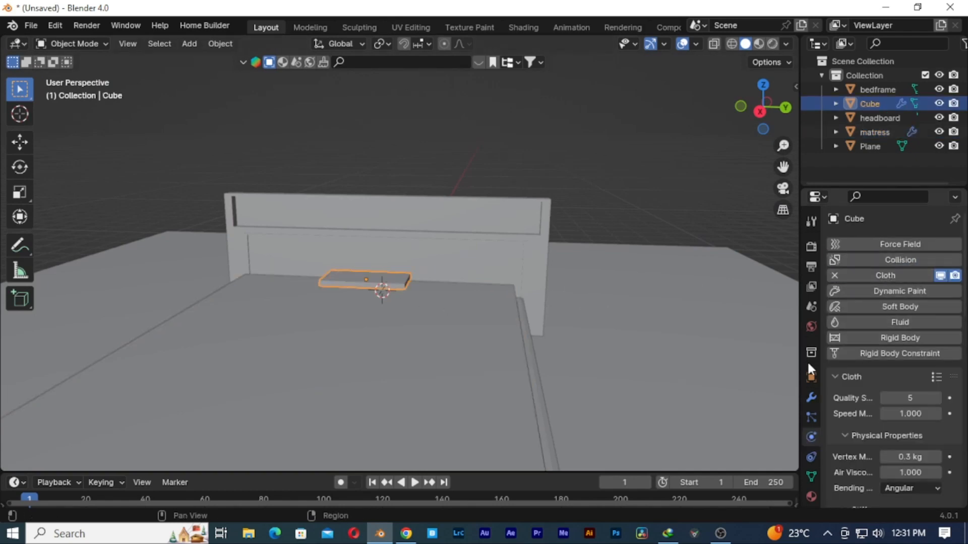
scroll(842, 381, "down", 15)
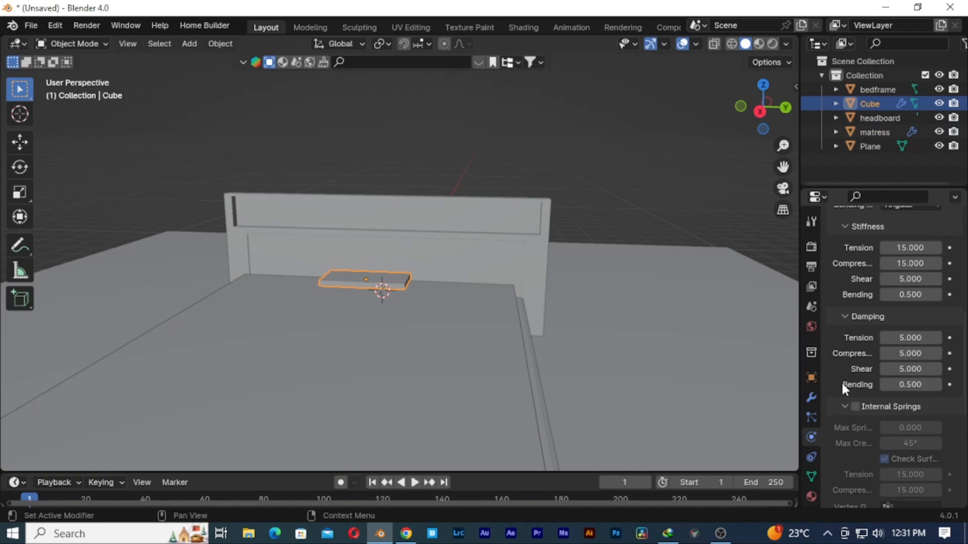
left_click(855, 391)
left_click(919, 412)
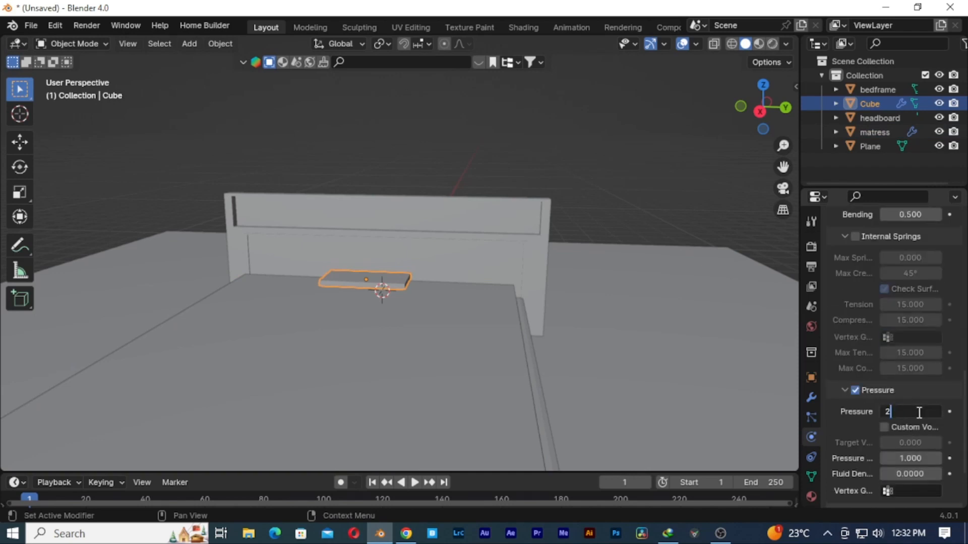
key("Return")
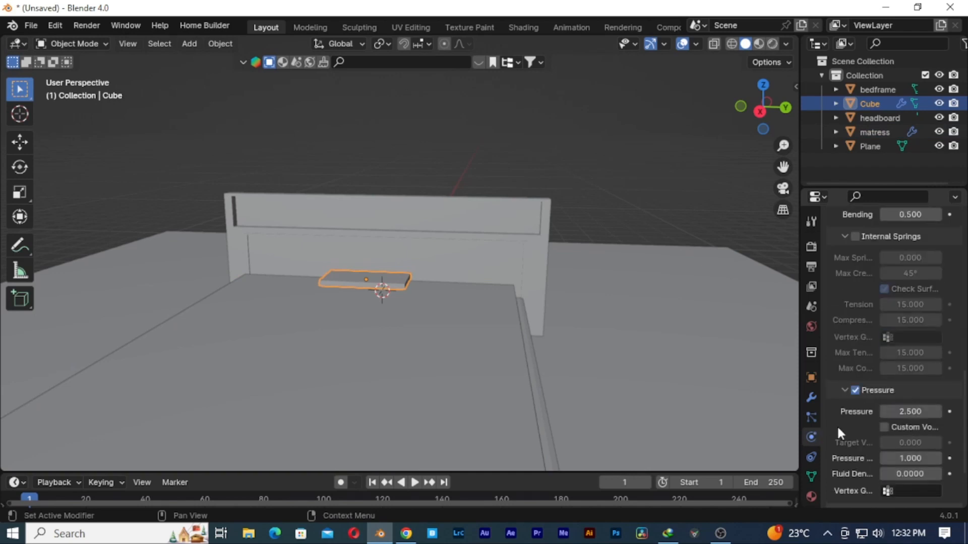
- Enlarge the timeline area and review the slab's remaining cloth settings, including Collisions
scroll(837, 425, "down", 3)
scroll(842, 413, "up", 1)
scroll(846, 410, "up", 15)
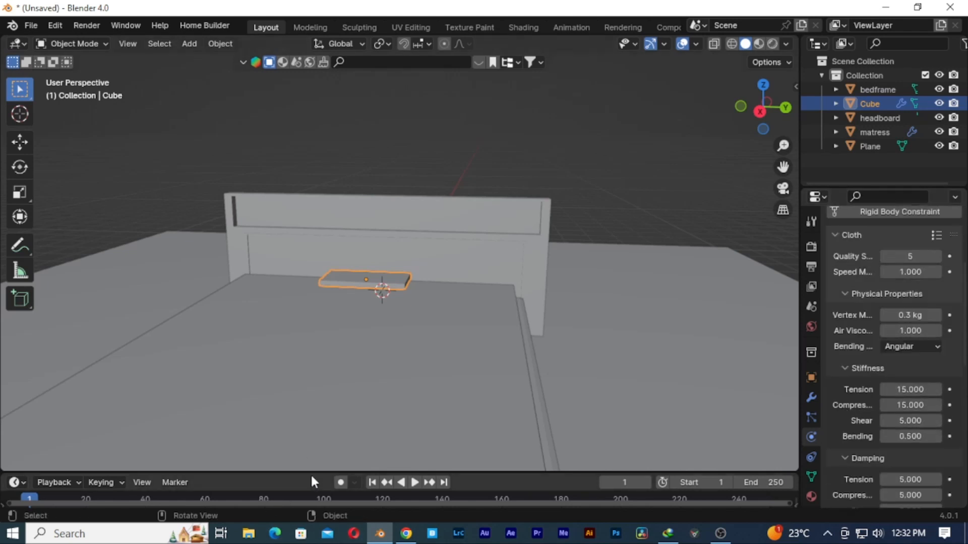
left_click_drag(311, 472, 313, 451)
scroll(859, 379, "up", 5)
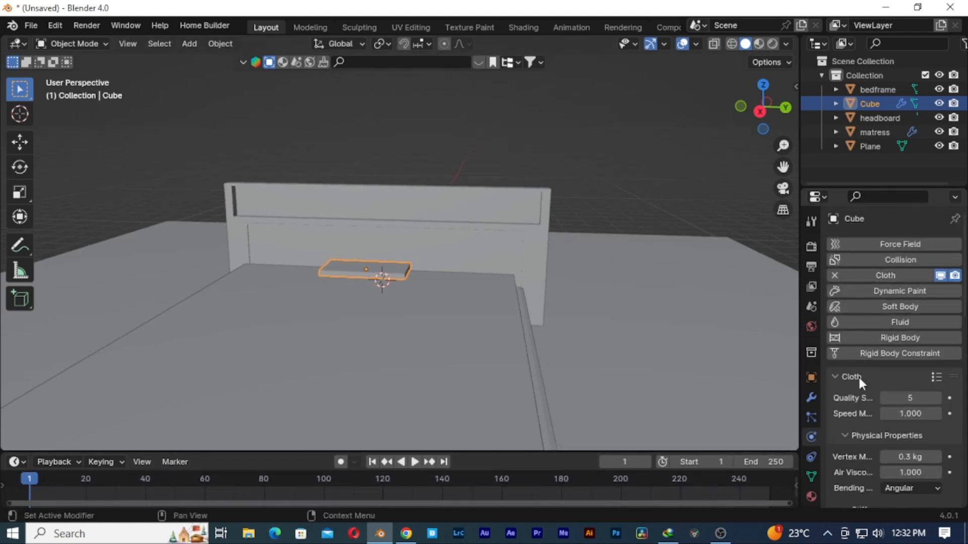
scroll(859, 379, "down", 9)
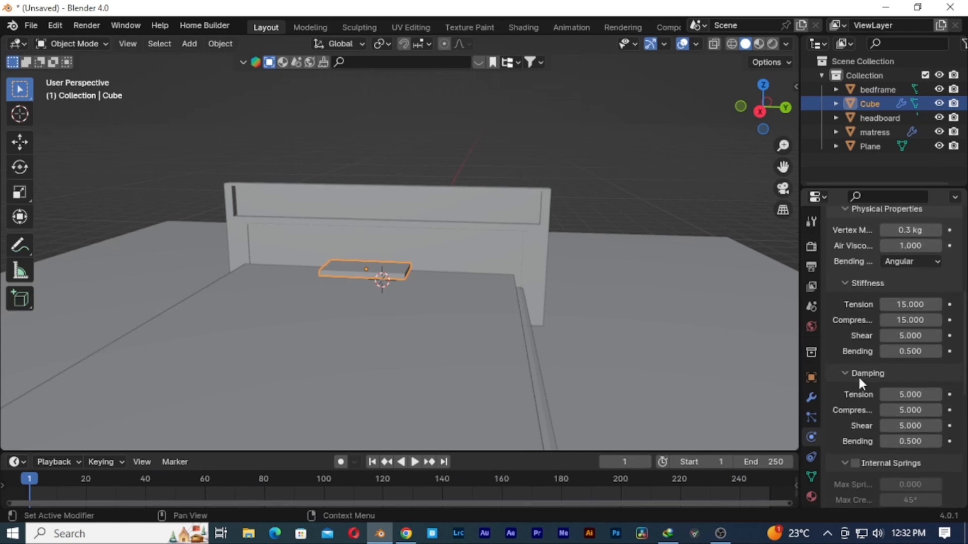
scroll(859, 379, "down", 15)
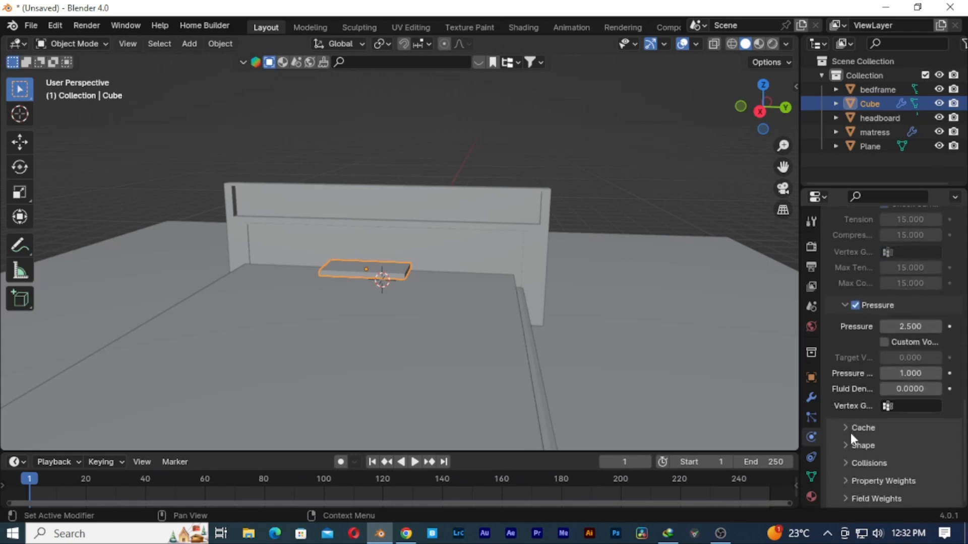
left_click(847, 464)
left_click(847, 465)
- Play the cloth simulation to frame 25 and try to move the slab along Z
key("space")
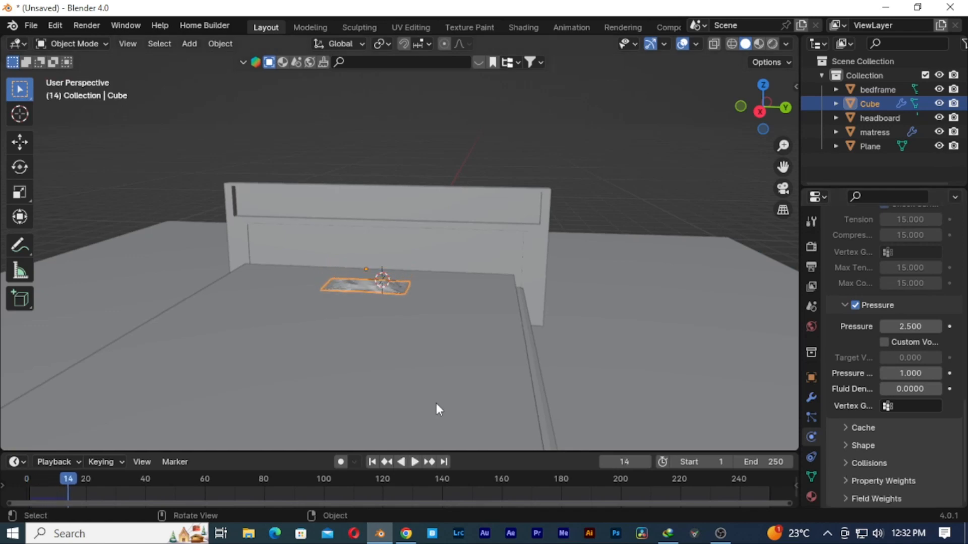
key("space")
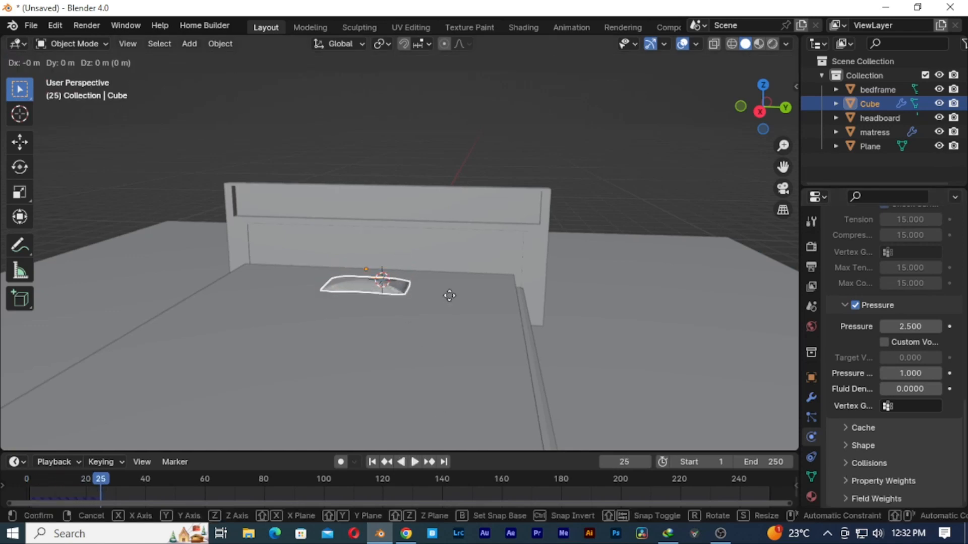
key("g")
key("z")
left_click(442, 303)
- Undo the slab's move and the cloth pressure value, and return the timeline to frame 0
key("ctrl+z")
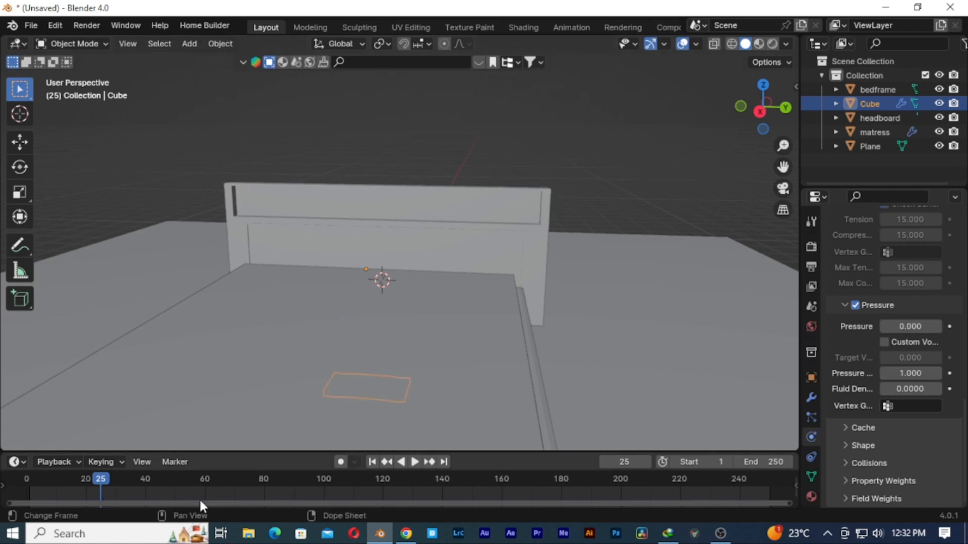
left_click_drag(101, 483, 26, 483)
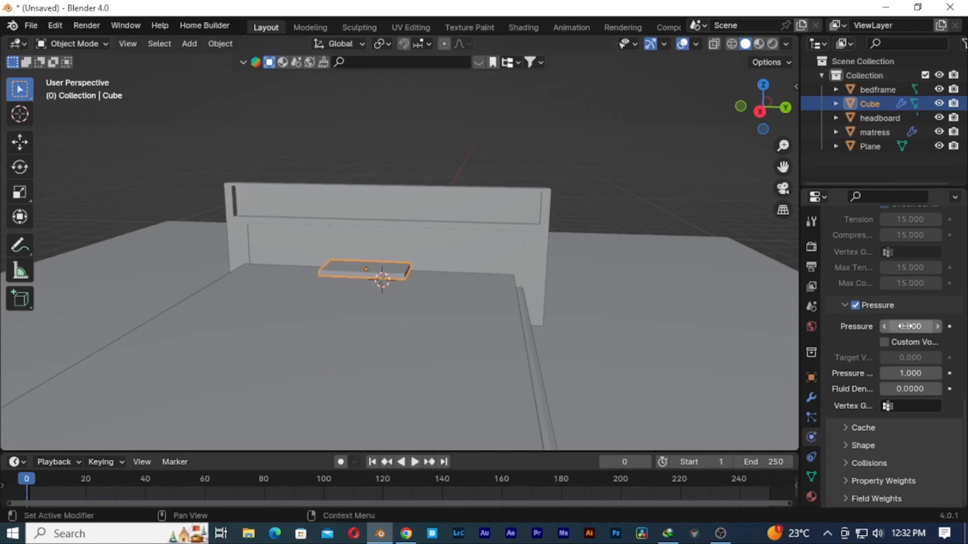
scroll(854, 342, "up", 5)
scroll(853, 337, "down", 4)
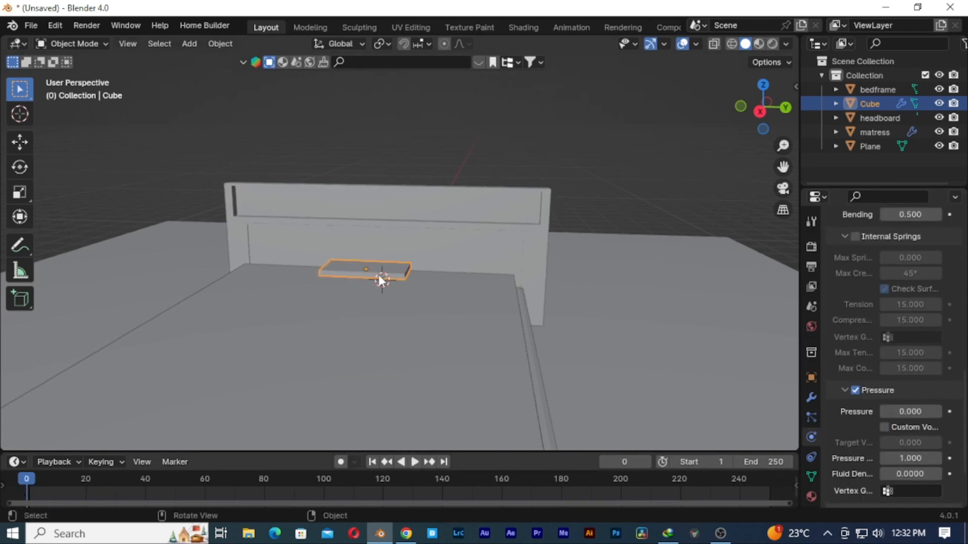
- Review the slab's cloth stiffness, damping and pressure settings and the options available for its Cloth modifier
scroll(839, 340, "up", 10)
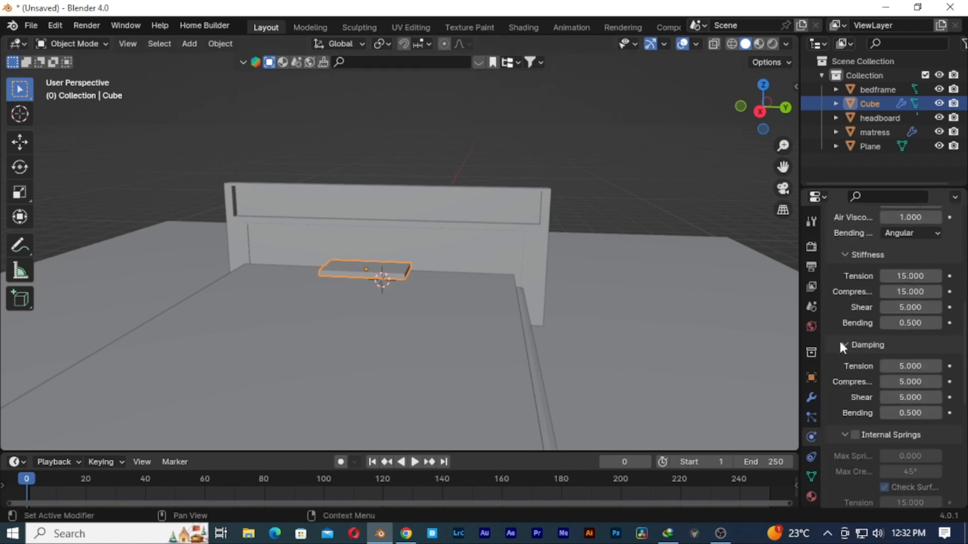
scroll(838, 340, "down", 8)
left_click(810, 398)
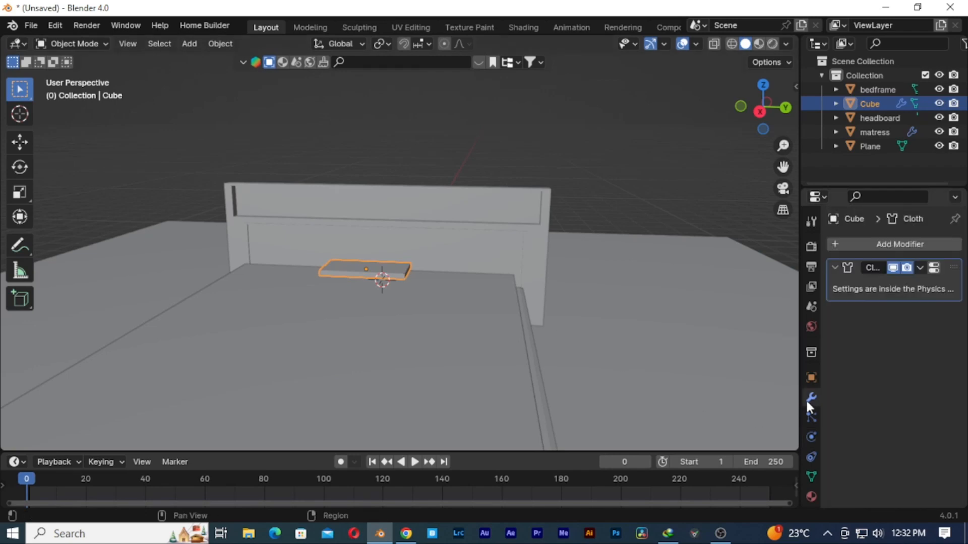
left_click(921, 268)
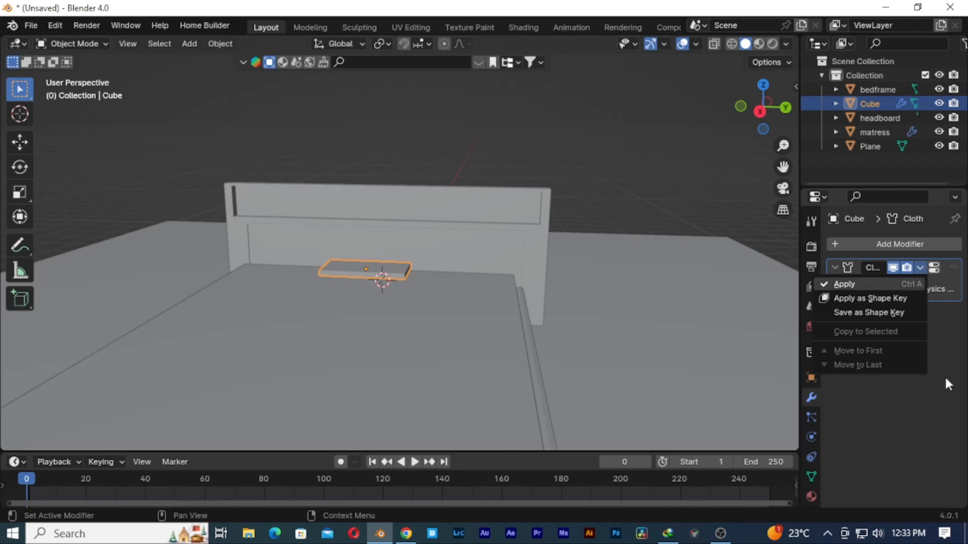
left_click(811, 438)
scroll(869, 389, "down", 5)
scroll(845, 384, "down", 10)
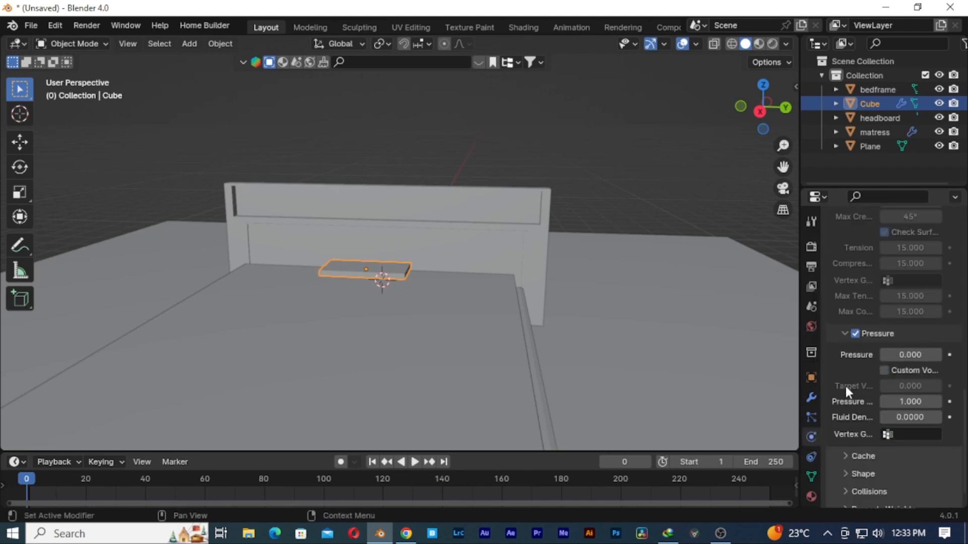
- Look through the slab cloth's Collisions, Shape and Property Weights settings
left_click(850, 463)
scroll(849, 467, "down", 5)
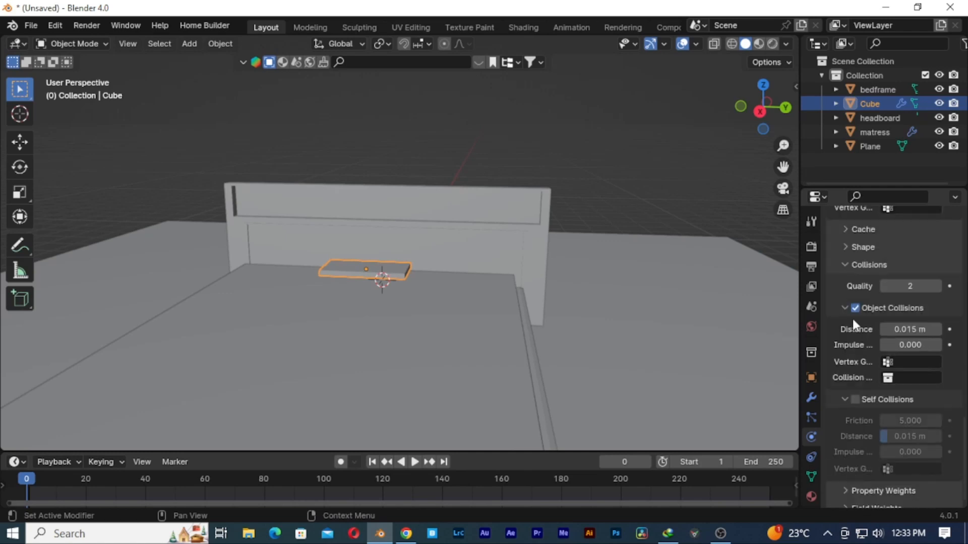
left_click(842, 263)
left_click(843, 447)
scroll(843, 444, "down", 1)
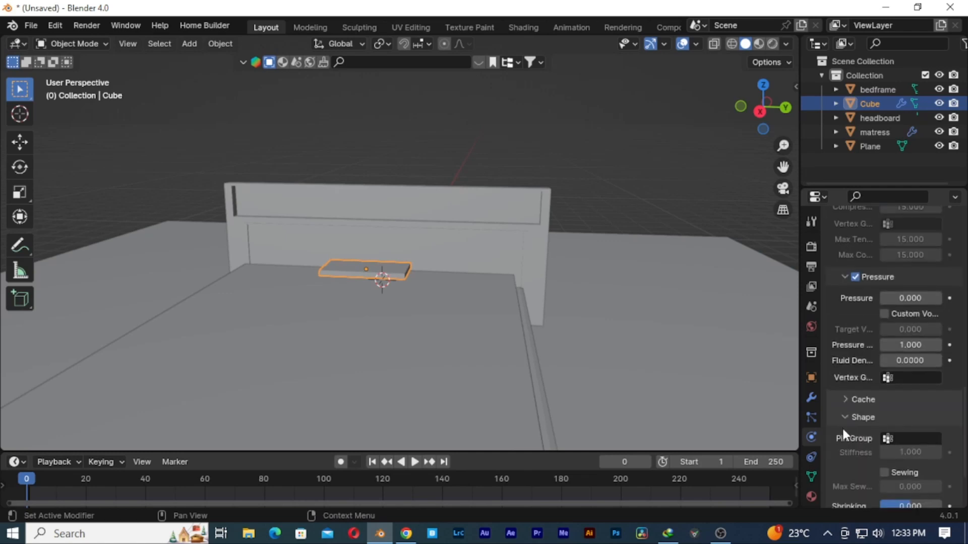
left_click(844, 418)
left_click(845, 479)
scroll(845, 478, "down", 5)
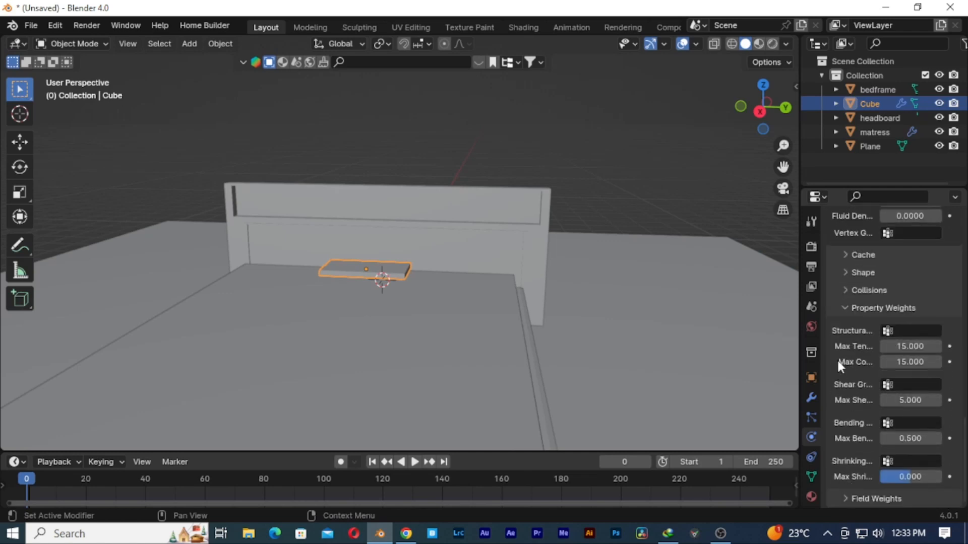
- Set the Gravity field weight of the slab's cloth to 0
left_click(844, 308)
scroll(844, 476, "down", 10)
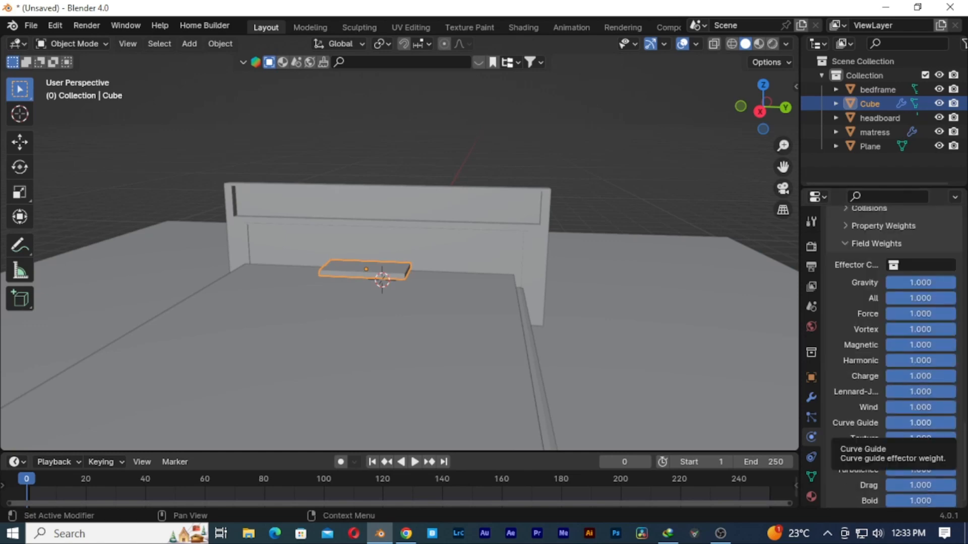
scroll(852, 288, "up", 8)
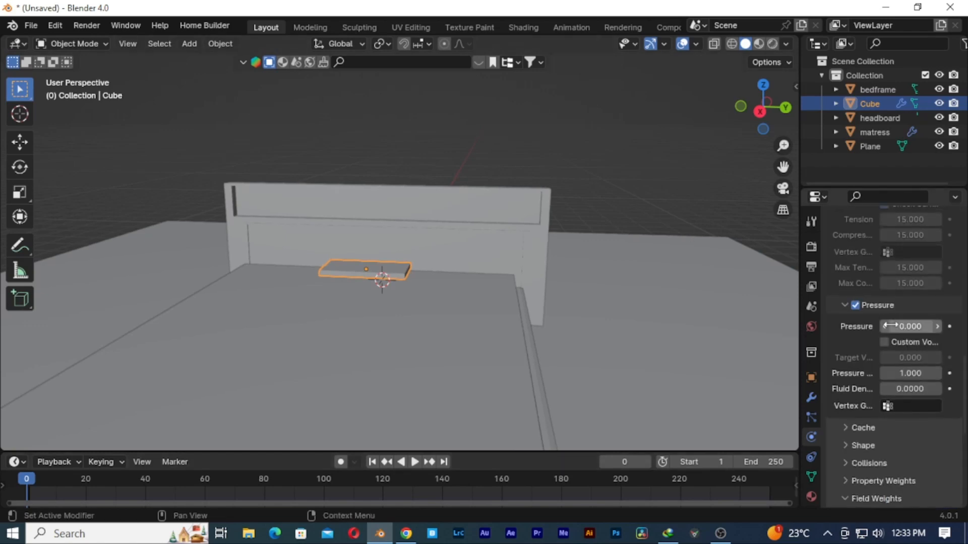
- Set the cloth pressure to 5 and play the simulation to frame 33
left_click(901, 327)
key("Return")
key("space")
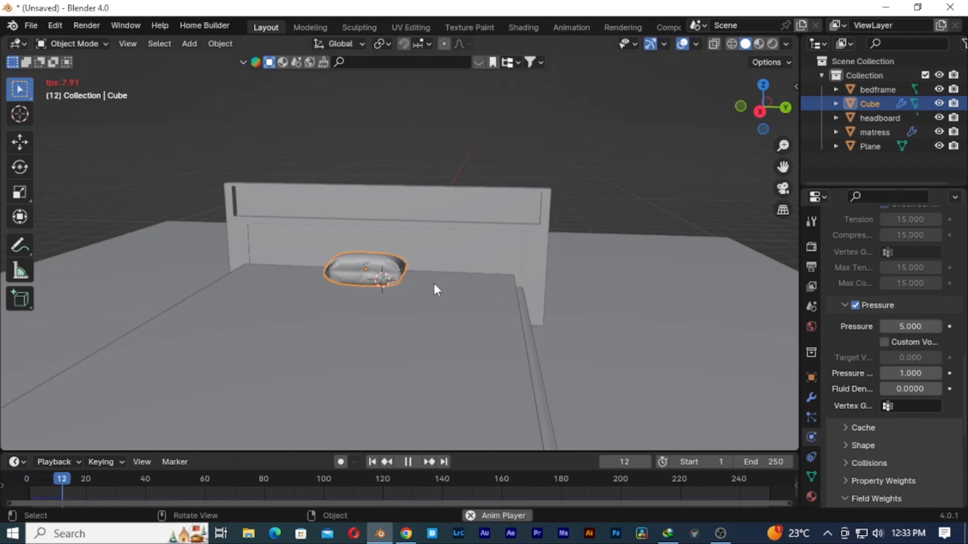
key("space")
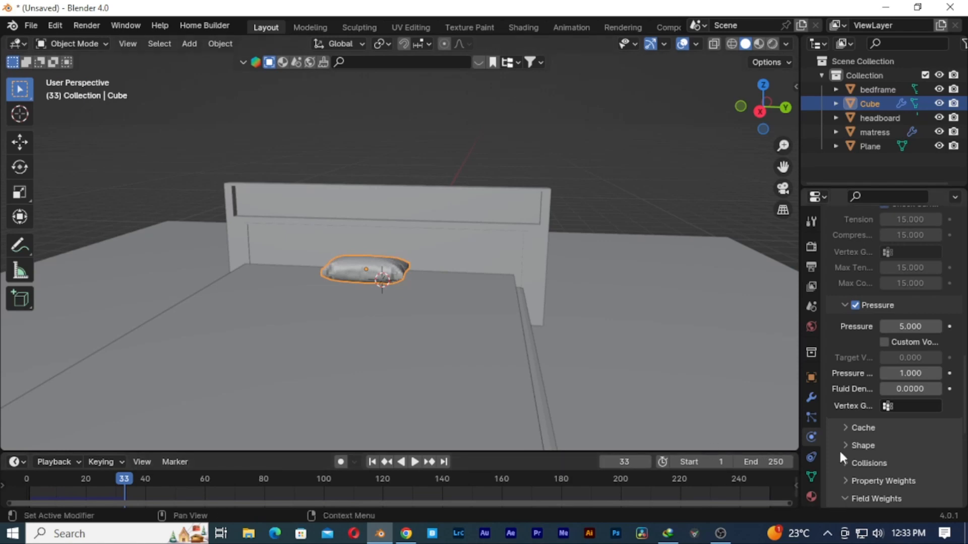
- Set the cloth cache's simulation end to frame 33 and bake it
left_click(843, 428)
scroll(856, 454, "down", 5)
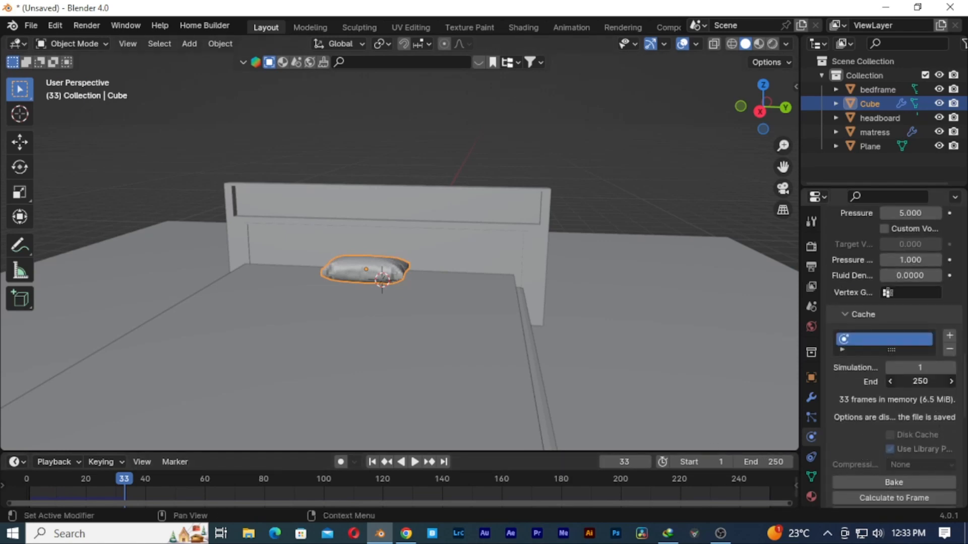
key("Return")
scroll(842, 404, "down", 8)
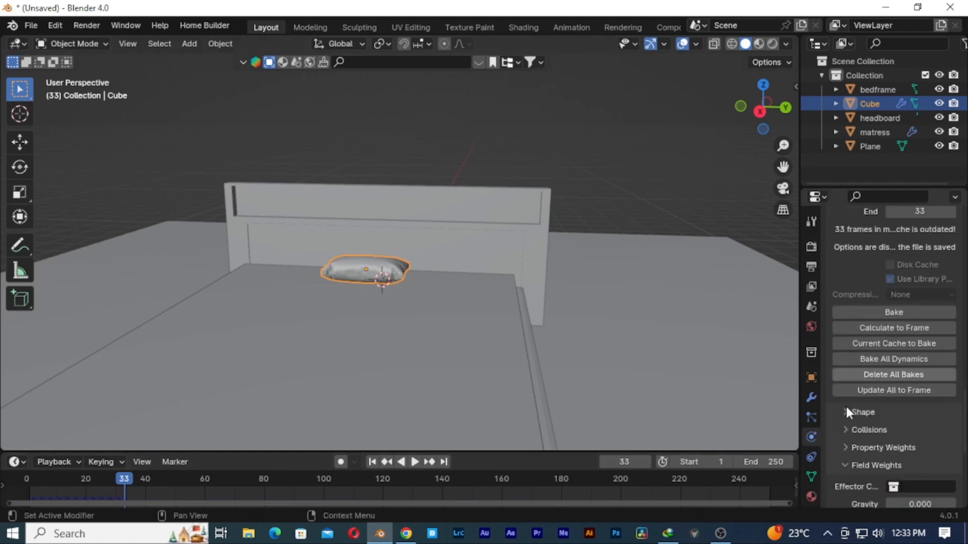
left_click(896, 315)
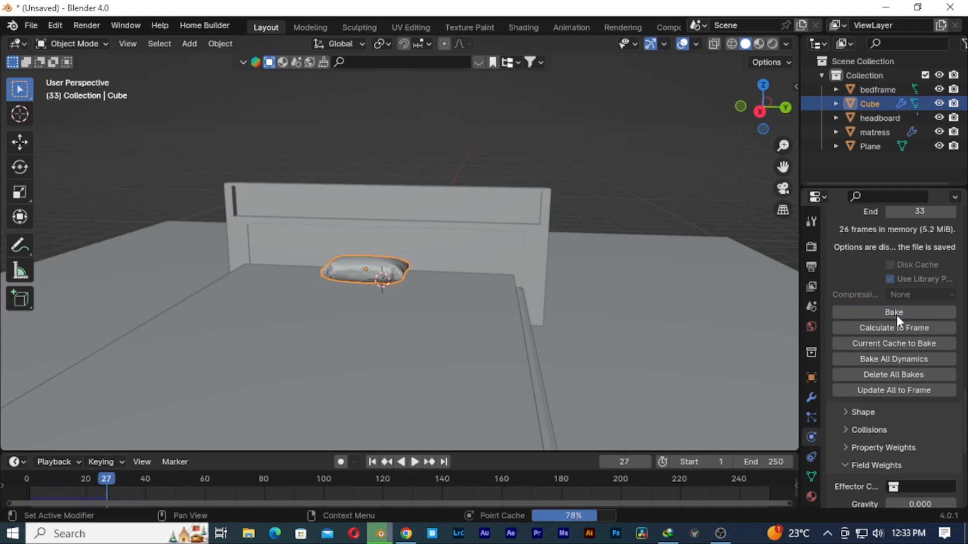
- Shrink the timeline area and add a Subdivision Surface modifier to the inflated pillow
left_click_drag(435, 453, 462, 487)
left_click(811, 398)
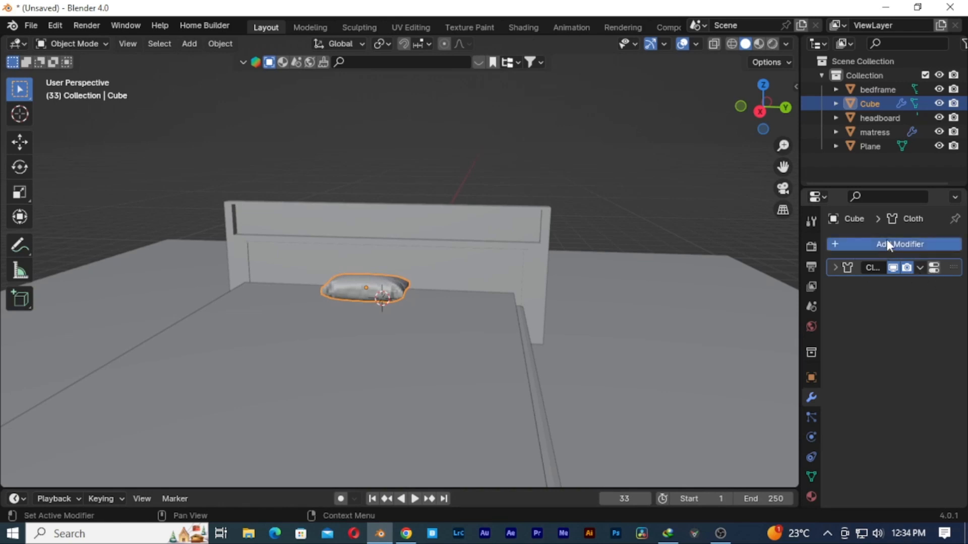
left_click(867, 243)
left_click(836, 242)
type("sub")
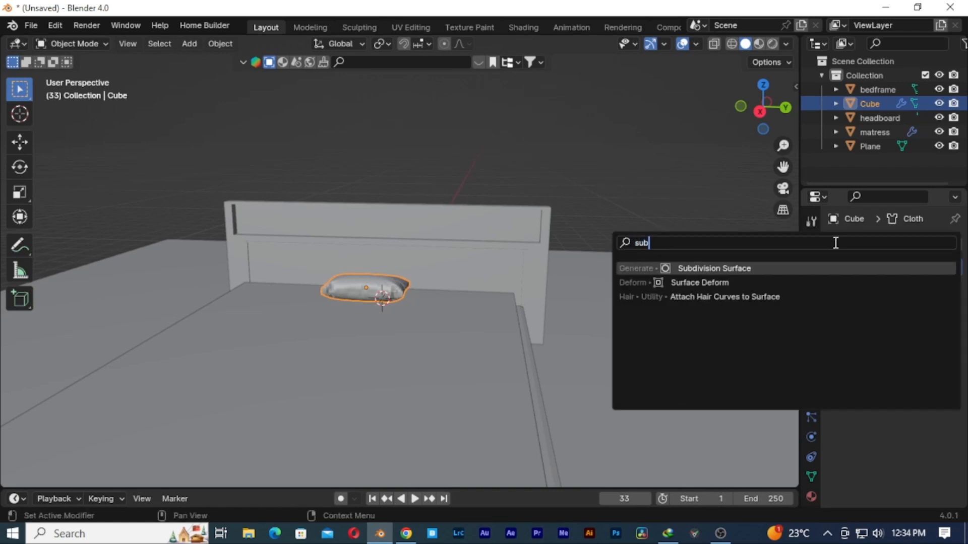
left_click(720, 269)
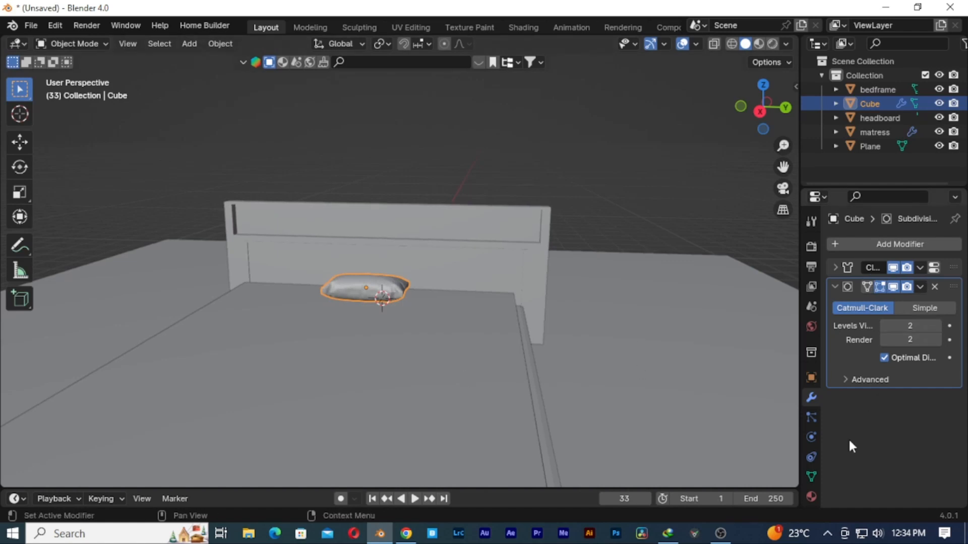
- Apply Shade Smooth to the pillow
scroll(398, 265, "up", 8)
middle_click_drag(396, 288, 401, 319)
right_click(260, 312)
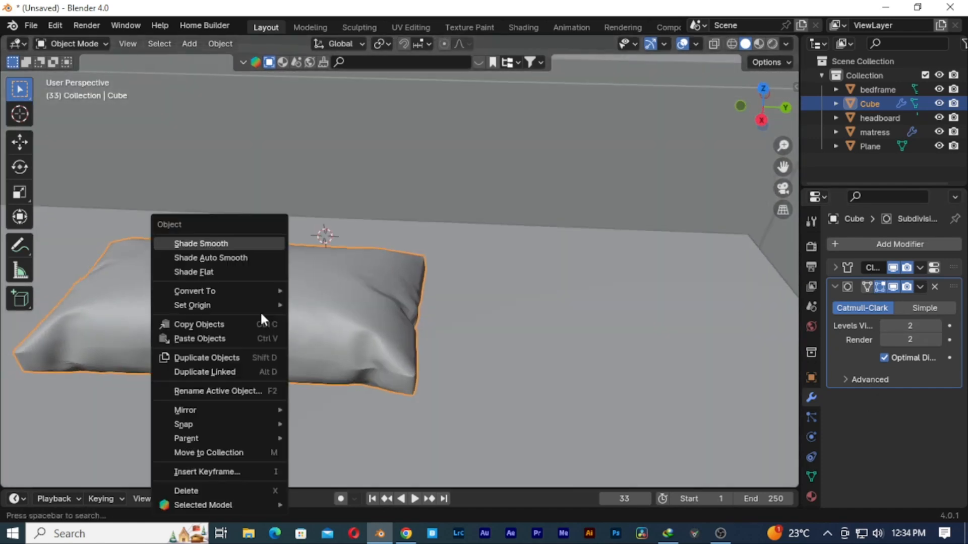
left_click(202, 244)
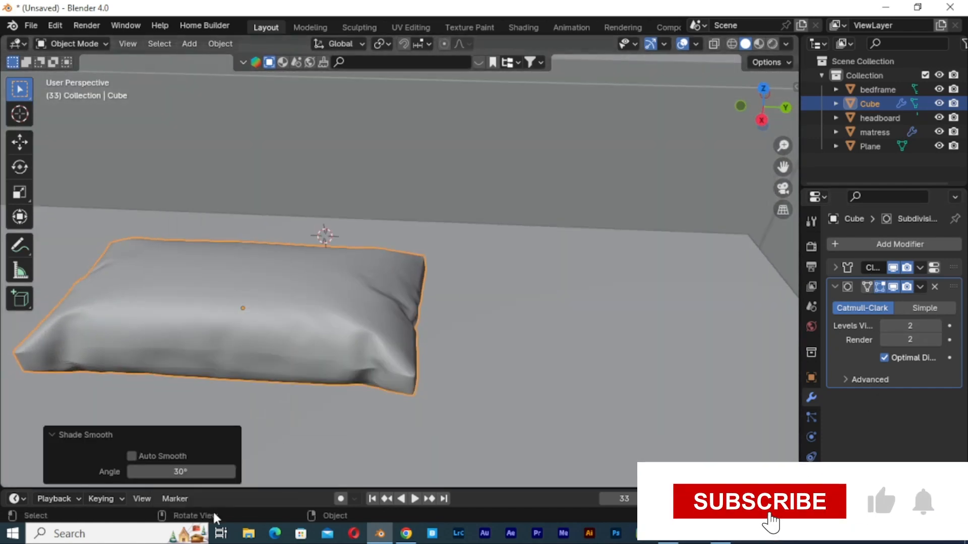
- Try to apply the Subdivision Surface modifier ahead of the Cloth modifier, and undo it
left_click(920, 287)
left_click(885, 300)
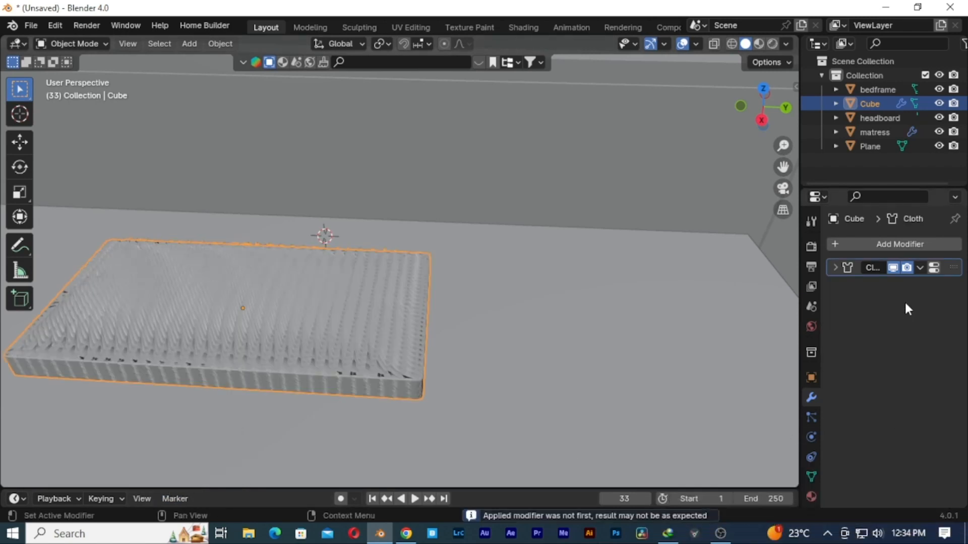
key("ctrl+z")
- Apply the pillow's Cloth modifier first, followed by its Subdivision Surface modifier
left_click(834, 286)
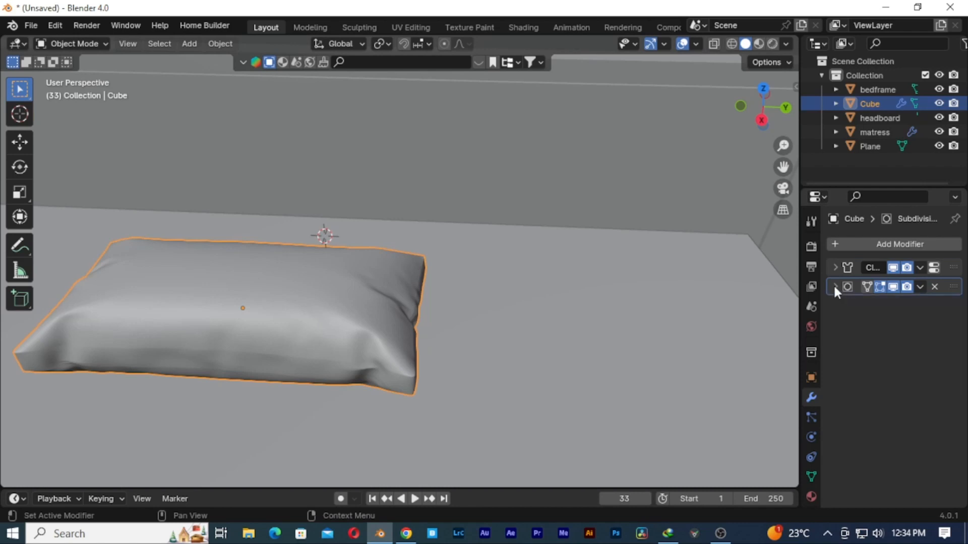
left_click(920, 267)
left_click(892, 284)
left_click(918, 268)
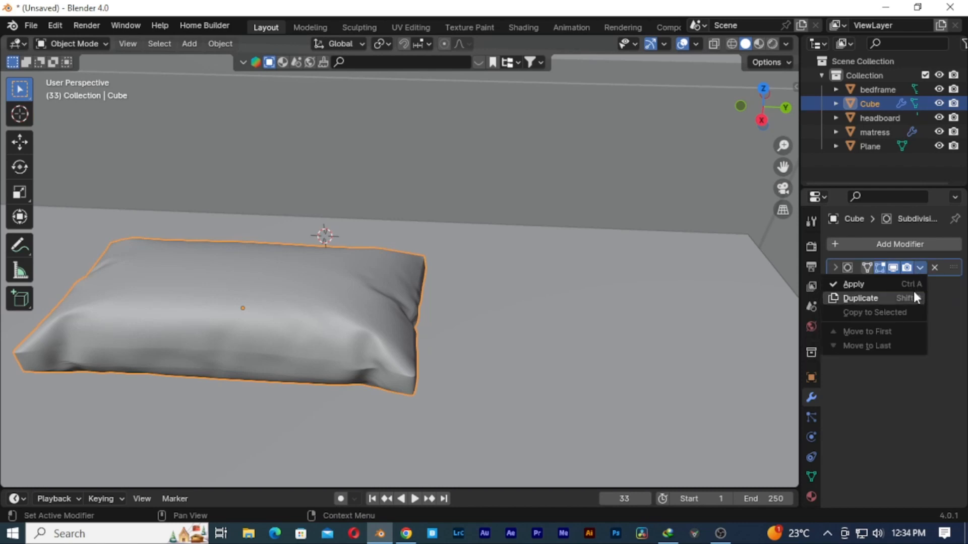
left_click(911, 284)
- Rename the cushion object as pillow and lower it about 0.25 m along Z onto the mattress
middle_click_drag(630, 353, 401, 361)
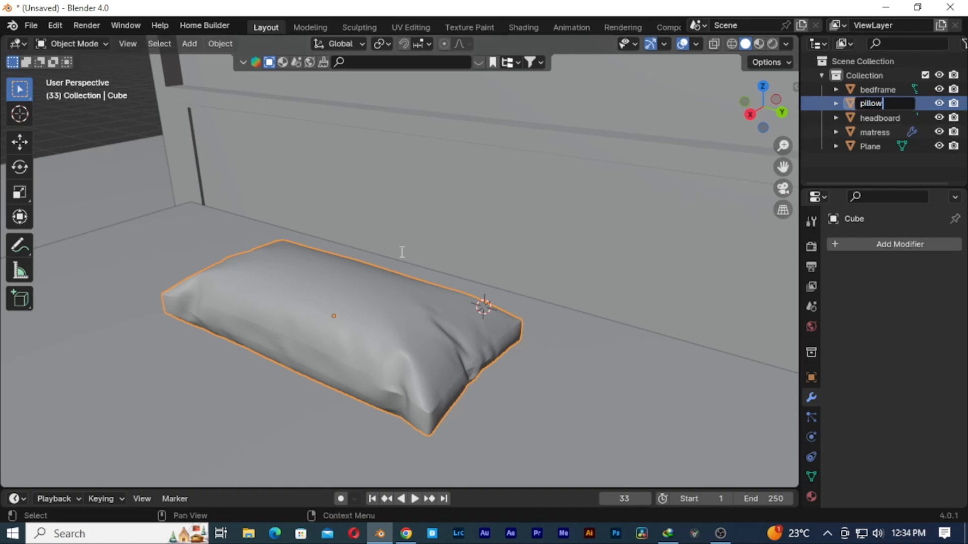
key("Return")
middle_click_drag(288, 288, 173, 259)
key("g")
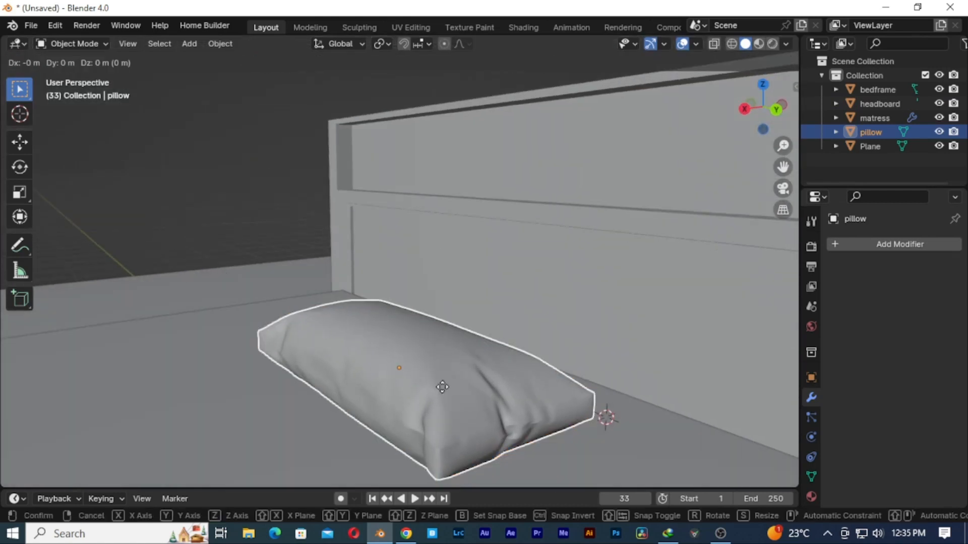
key("z")
left_click(422, 442)
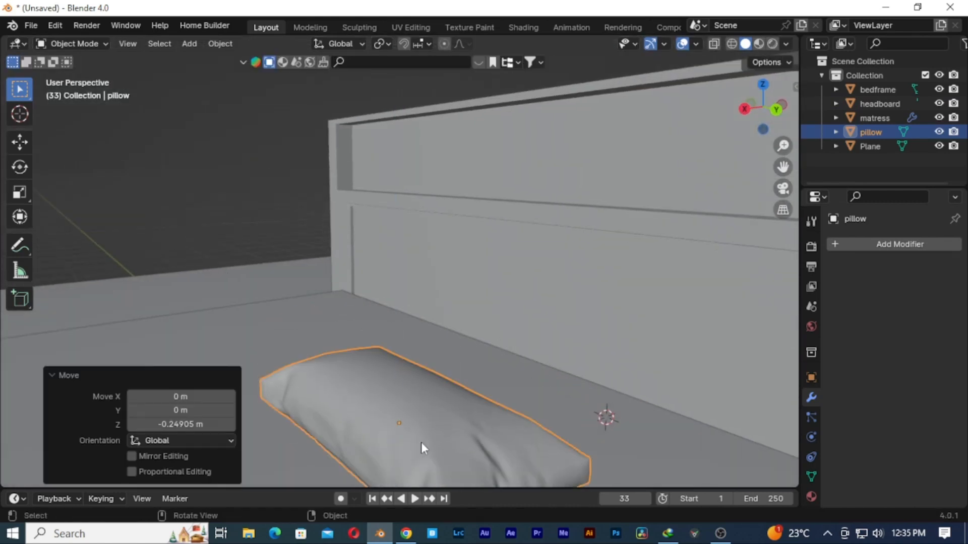
- Move the pillow toward the headboard along X by about -0.75 m and a further -0.11 m
middle_click_drag(422, 442, 334, 247)
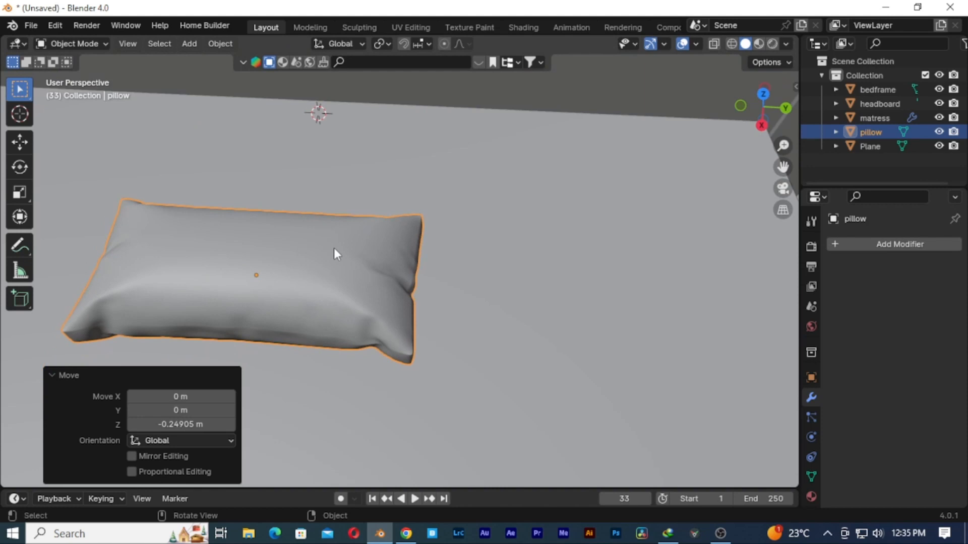
key("g")
key("y")
key("x")
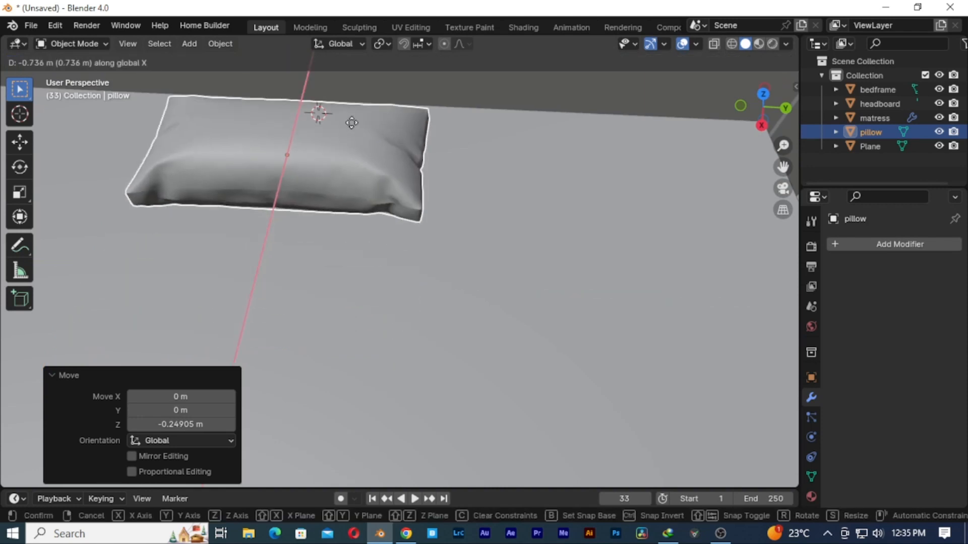
left_click(400, 146)
scroll(401, 147, "down", 2)
scroll(400, 147, "down", 2)
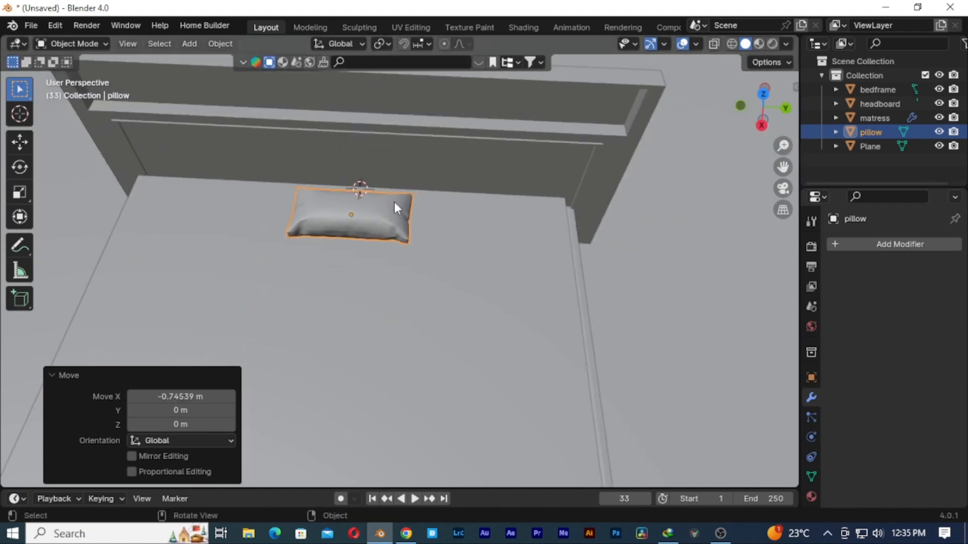
key("g")
key("x")
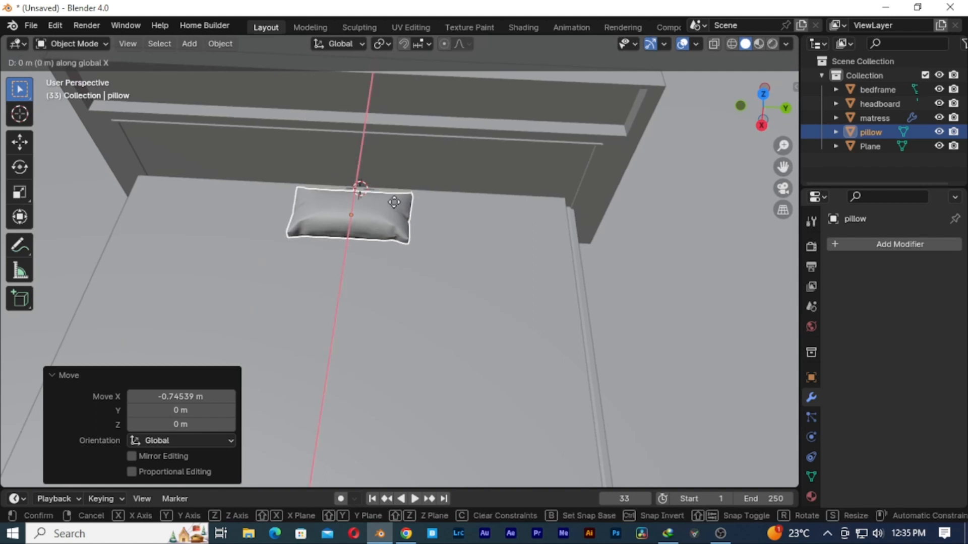
left_click(395, 195)
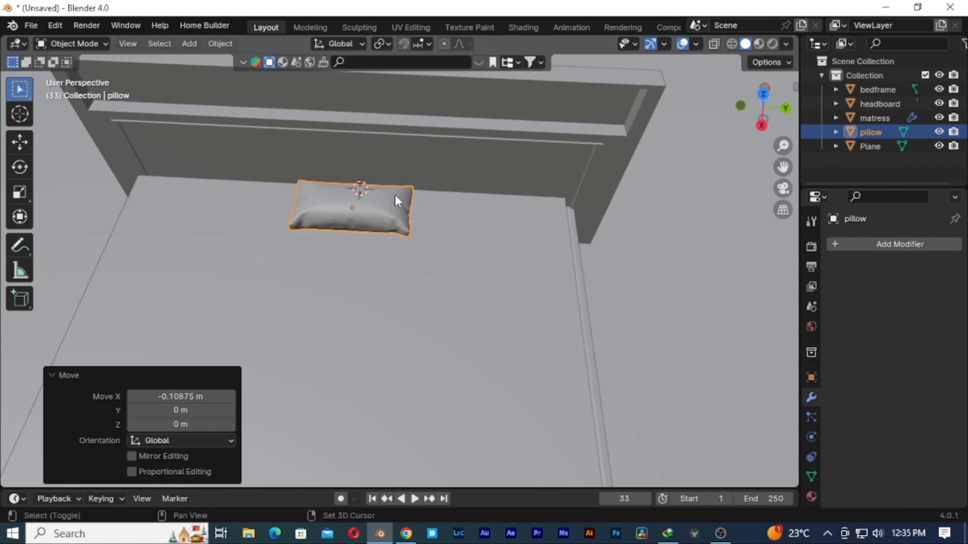
- Duplicate the pillow and place the copy about -1.71 m along Y, beside the original
key("shift+d")
key("x")
key("y")
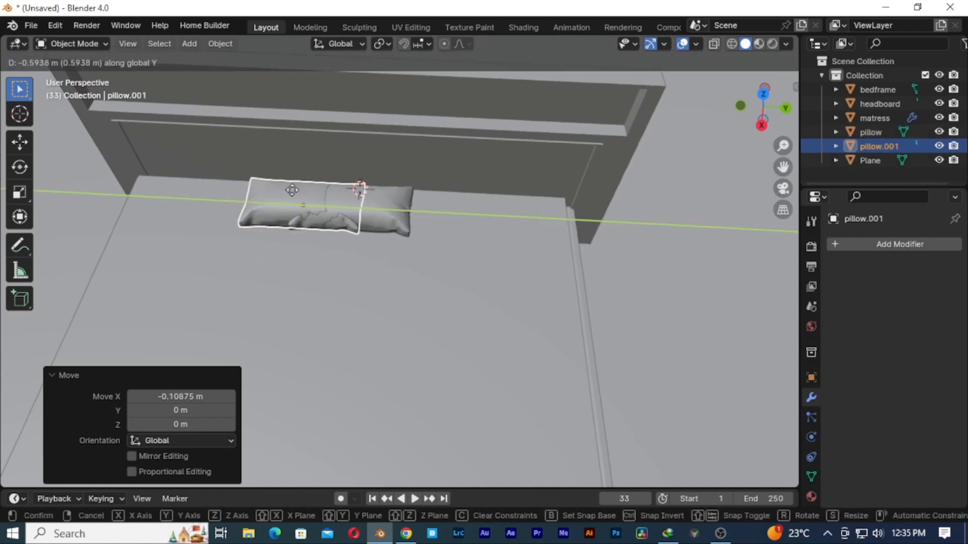
left_click(255, 187)
- Scale the pillow copy by about 1.38 and shift it about -0.17 m along Y away from the original
key("s")
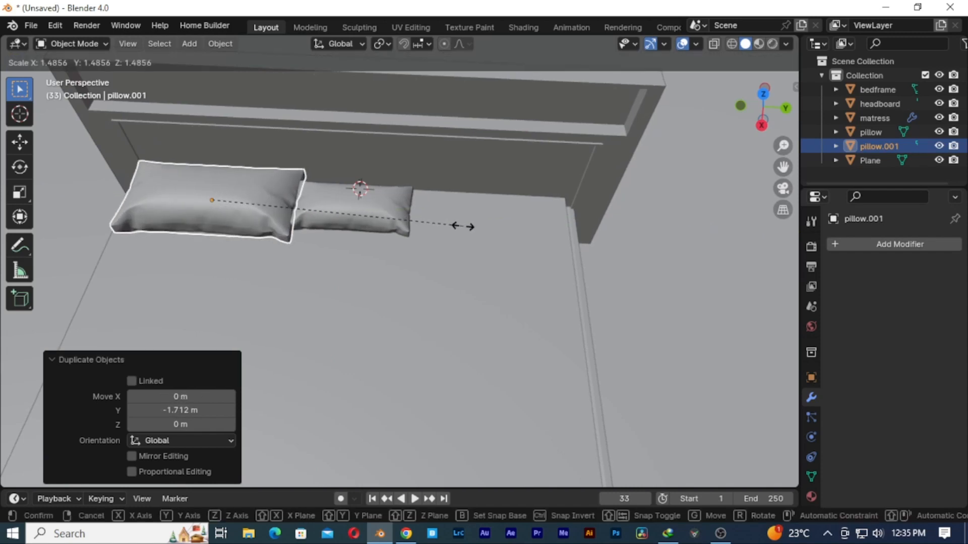
left_click(437, 224)
key("g")
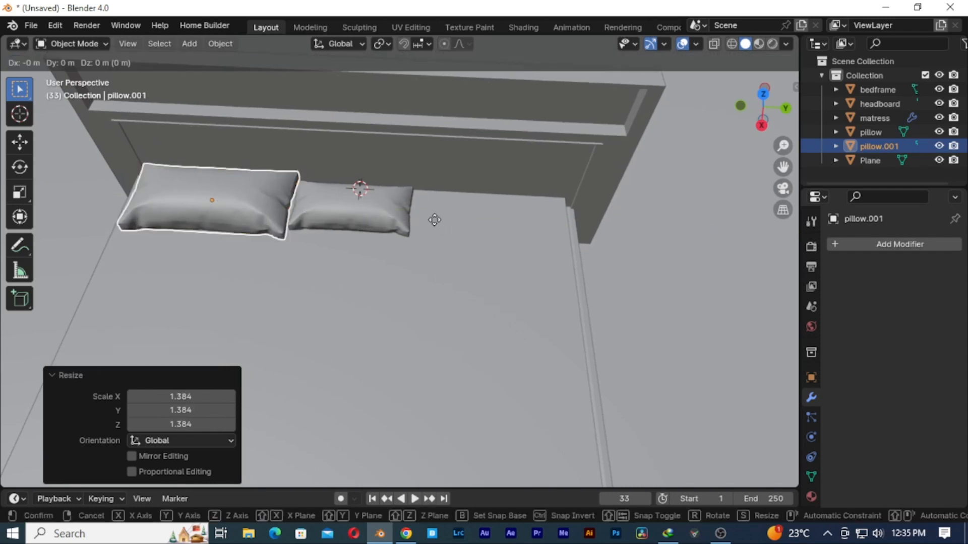
key("z")
key("y")
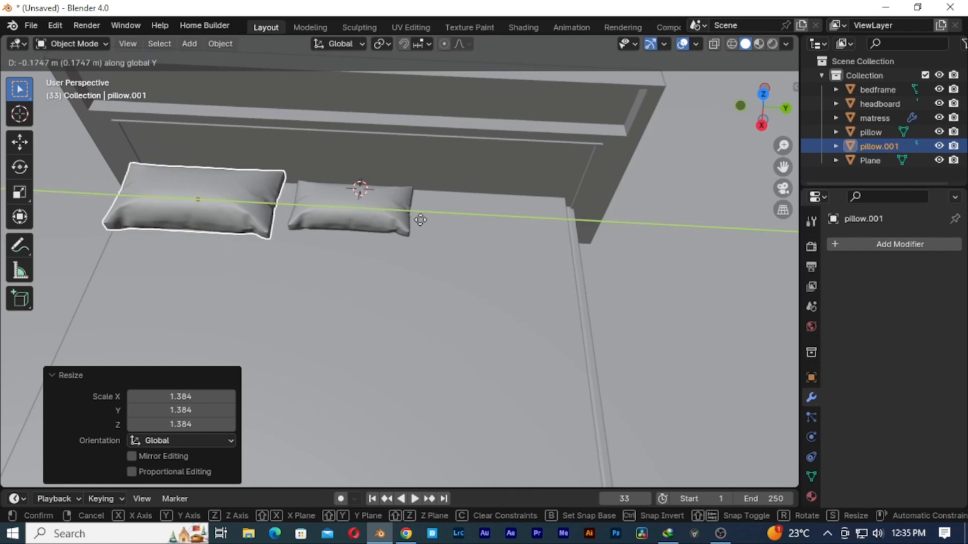
left_click(331, 225)
- Duplicate the larger pillow and place the copy about 3.56 m along Y, on the other side of the small pillow
key("shift+d")
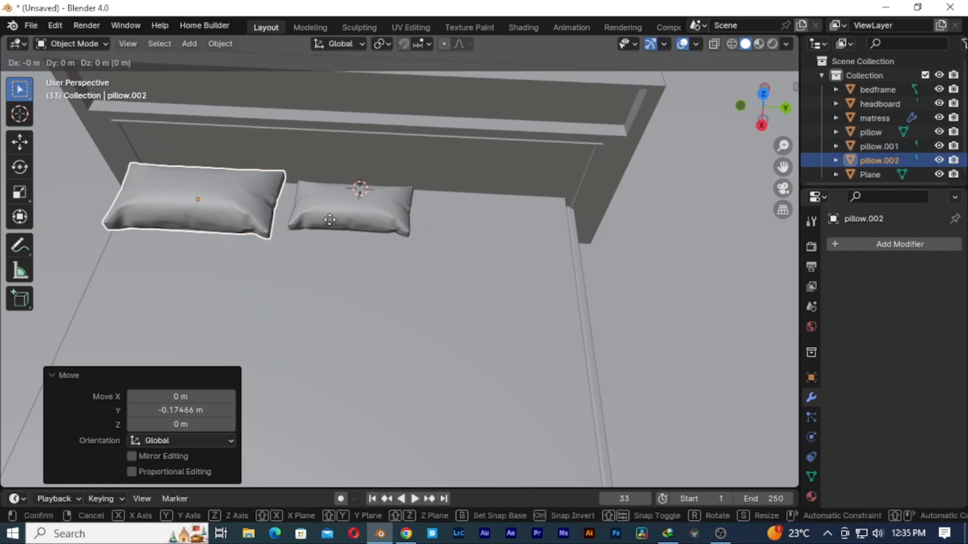
key("y")
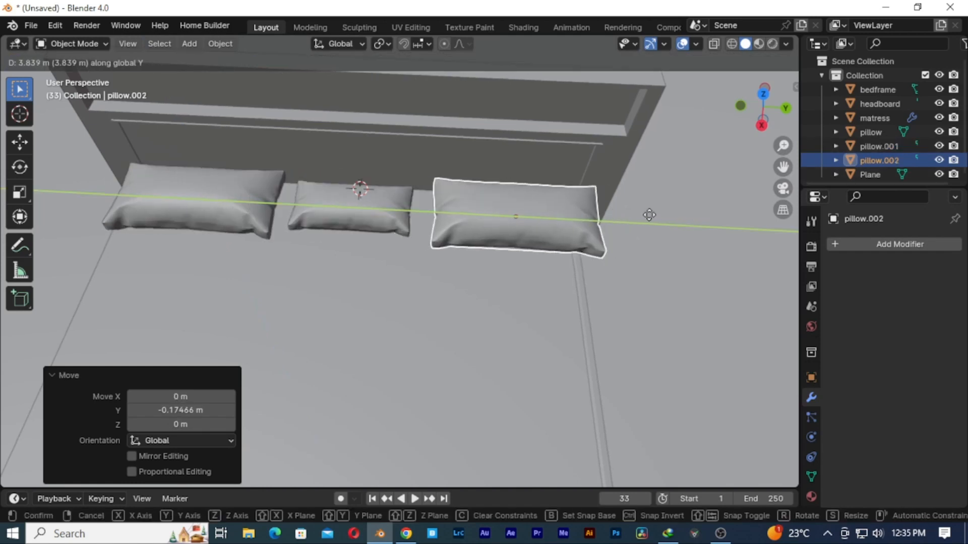
left_click(630, 215)
- Shift the small middle pillow about -0.07 m along Y to centre it between the two larger pillows
middle_click_drag(563, 237, 383, 207)
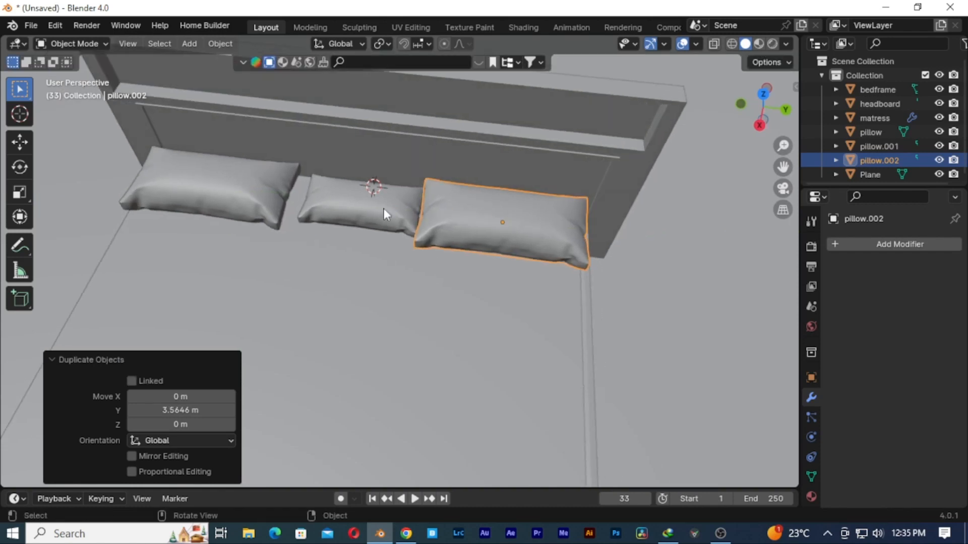
left_click(383, 205)
key("g")
key("y")
left_click(503, 257)
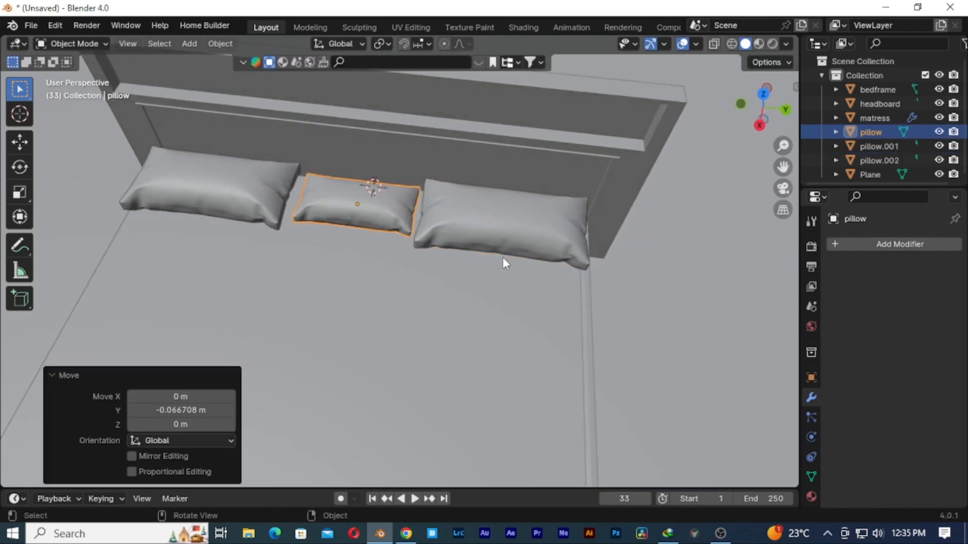
- Select all three pillows and move them about 0.62 m along X away from the headboard
middle_click_drag(503, 257, 477, 320)
middle_click_drag(577, 423, 512, 406)
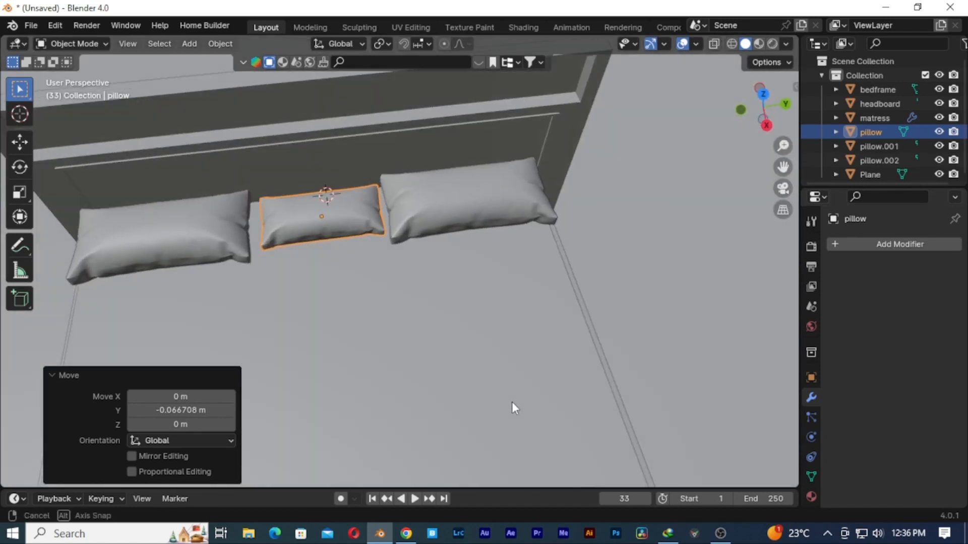
left_click(458, 186)
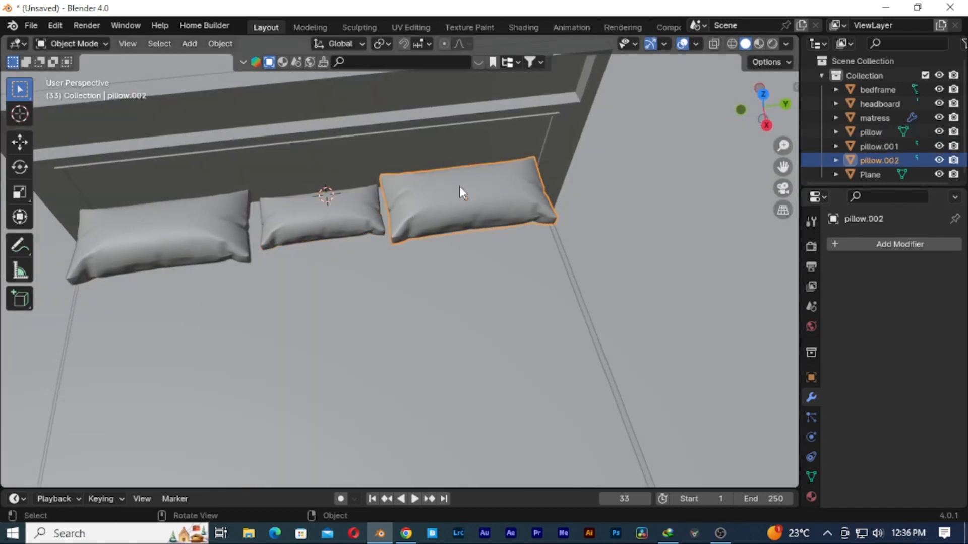
left_click(144, 224, "shift")
key("g")
key("x")
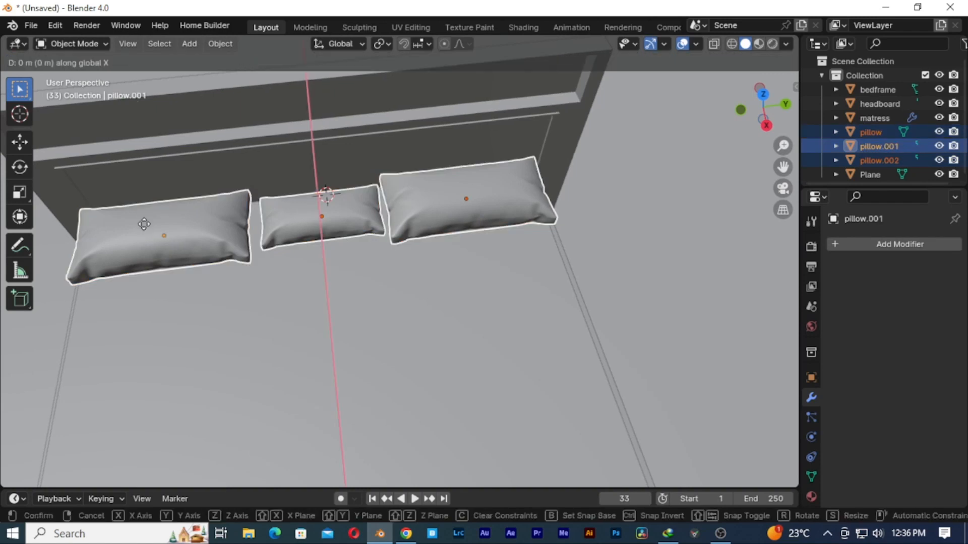
left_click(148, 268)
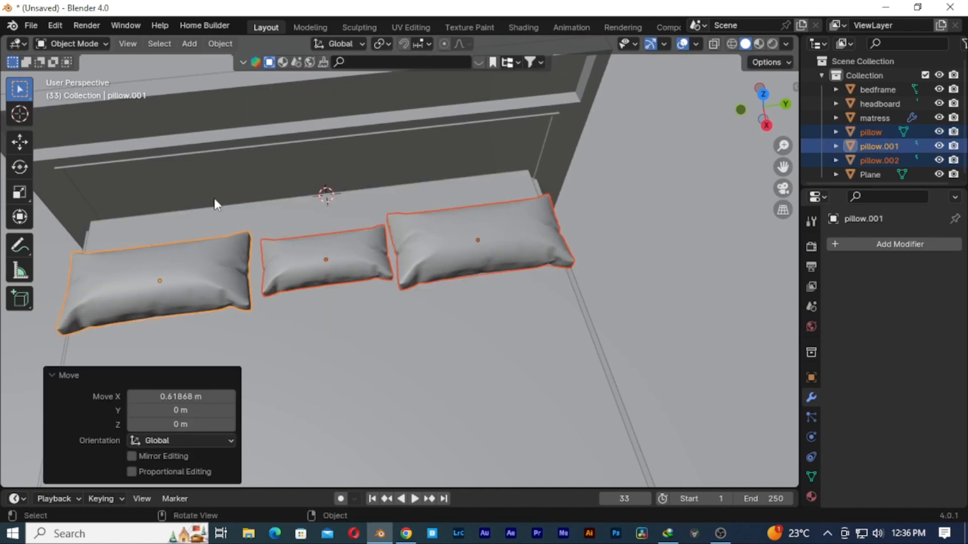
- Duplicate the large pillow on the -Y side and place the copy about -0.70 m along X, next to the headboard
left_click(201, 214)
left_click(194, 271)
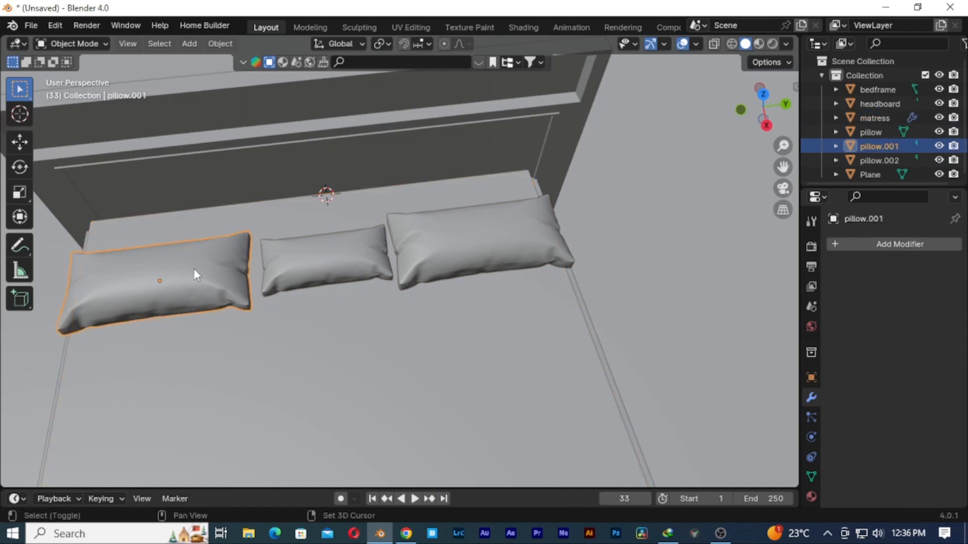
key("shift+d")
key("y")
key("x")
left_click(197, 216)
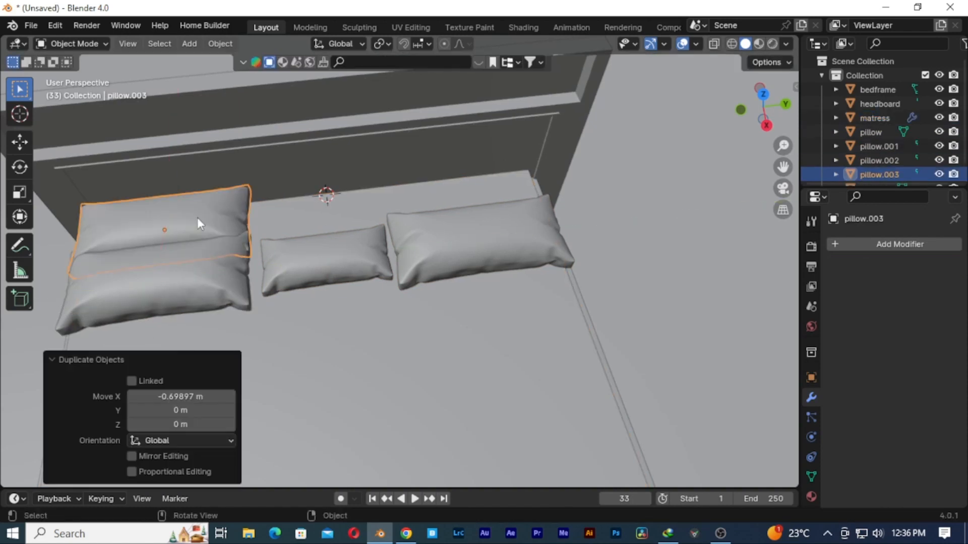
- Rotate the new pillow copy 90° about the Y axis so it stands upright
key("r")
type("y")
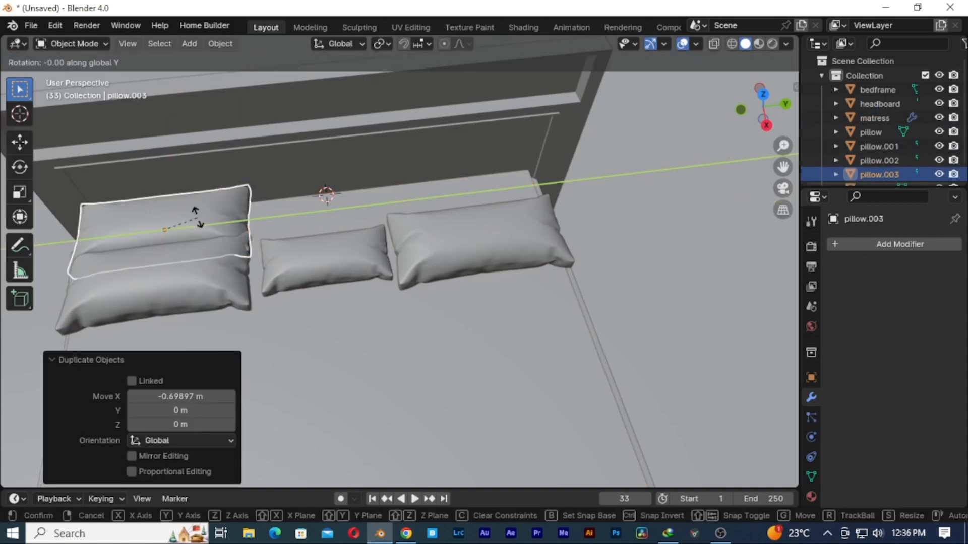
type("90")
key("Return")
- Raise the upright pillow about 0.41 m along Z and scale it by about 1.375
middle_click_drag(398, 299, 387, 251)
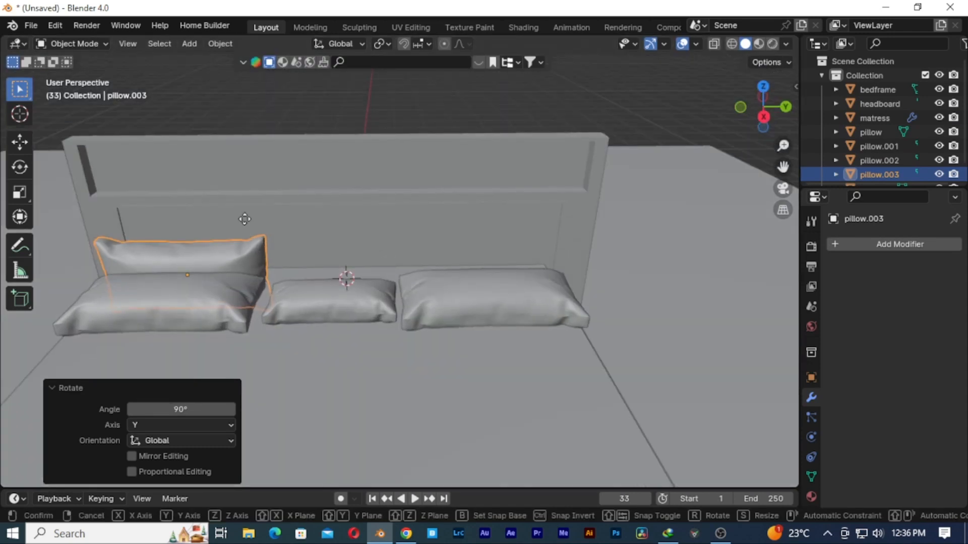
key("g")
key("z")
left_click(250, 186)
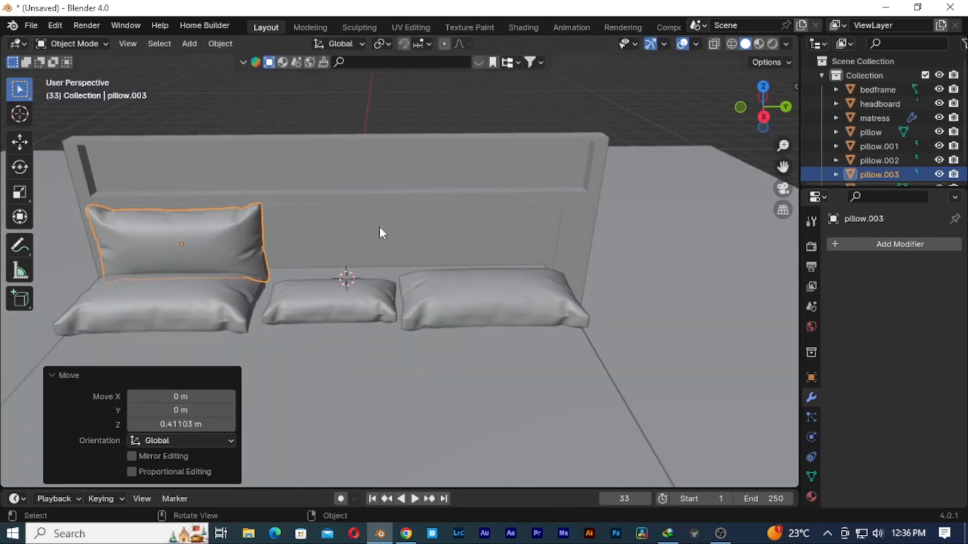
key("s")
left_click(436, 222)
- Duplicate the upright pillow and place the copy along Y behind the large flat pillow on the other side
middle_click_drag(333, 347, 522, 334)
middle_click_drag(318, 332, 497, 324)
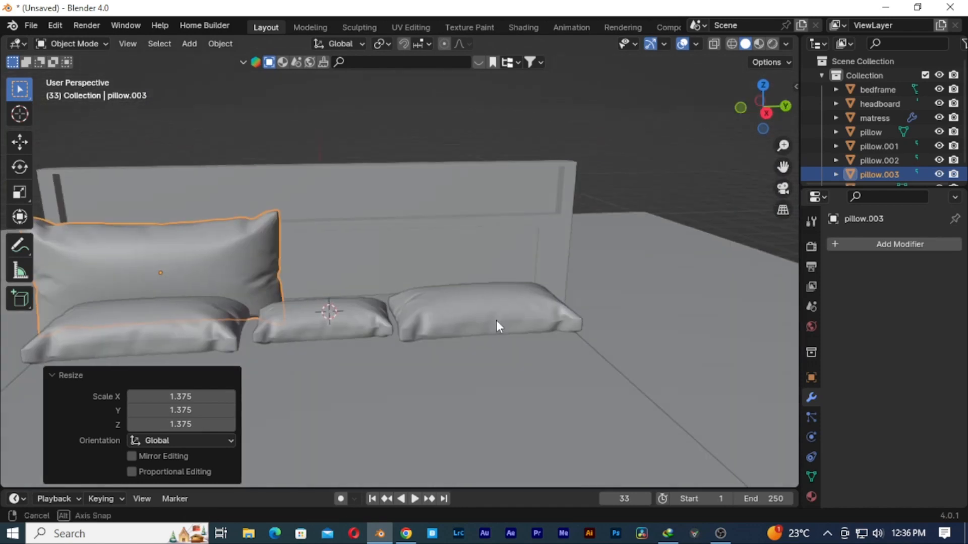
key("shift+d")
key("y")
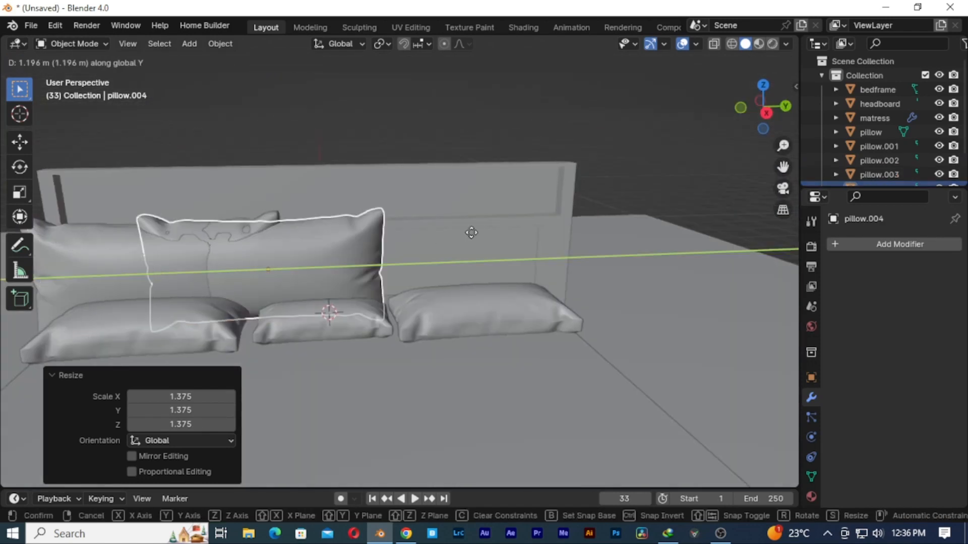
left_click(660, 379)
- Shift the large flat pillow on the +Y side slightly along X, clear of the upright pillow behind it
middle_click_drag(659, 379, 491, 389)
left_click(491, 389)
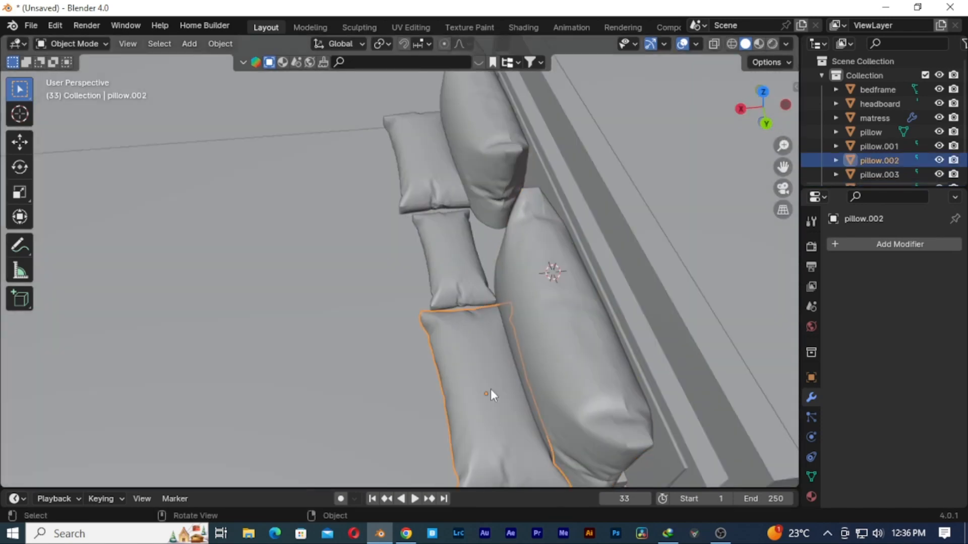
key("g")
key("y")
key("x")
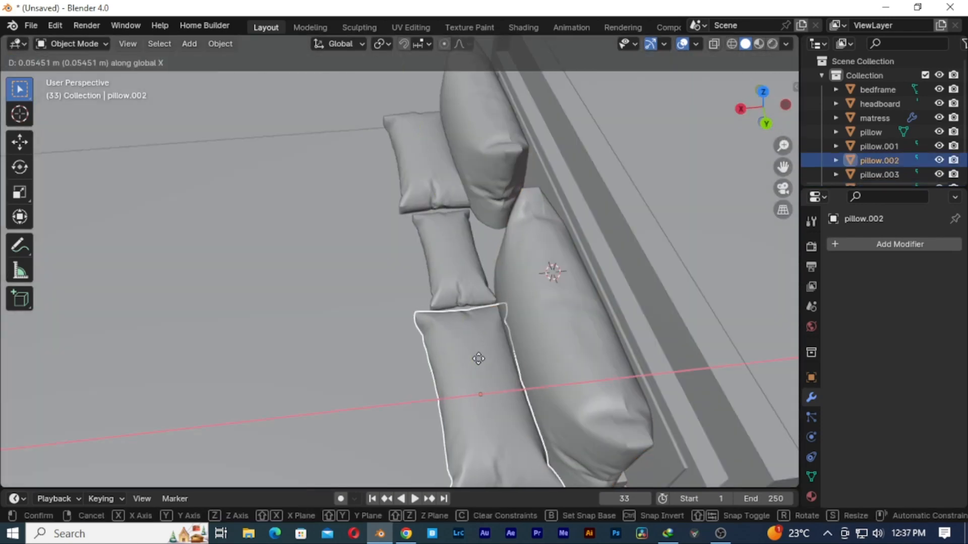
left_click(474, 357)
- Move the large flat pillow on the -Y side about 0.08 m along X, clear of its upright pillow
left_click(453, 186)
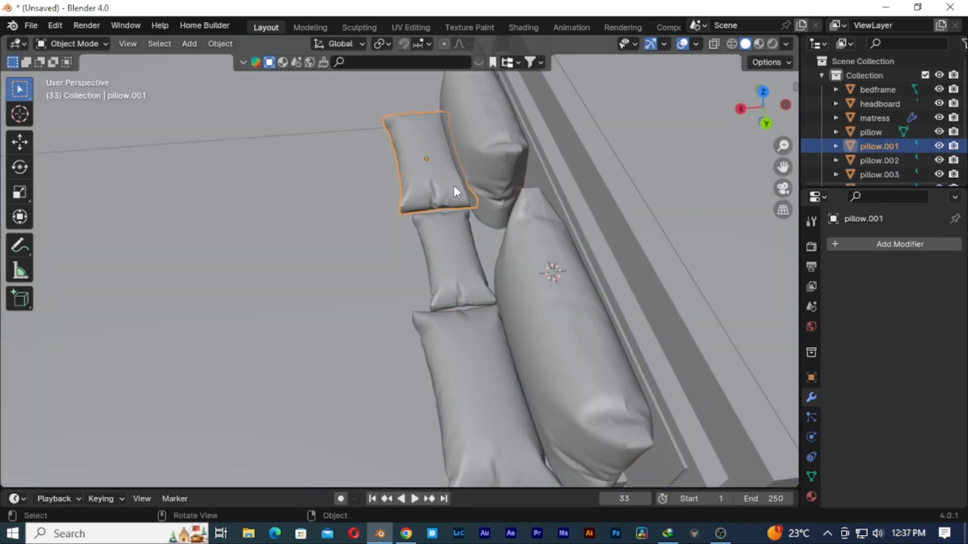
key("x")
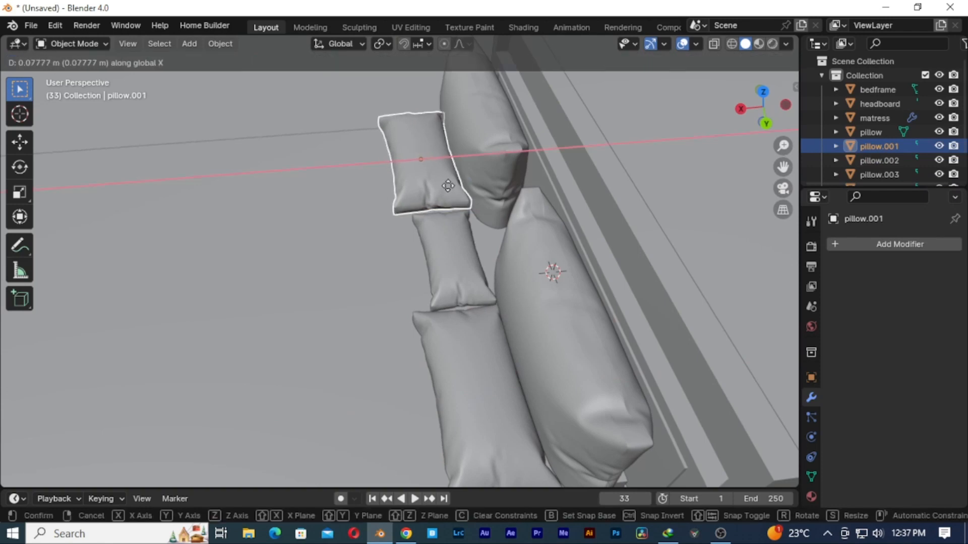
left_click(448, 185)
- Place the 3D cursor at the middle of the mattress top and add a 2 m plane there
middle_click_drag(426, 220, 393, 325)
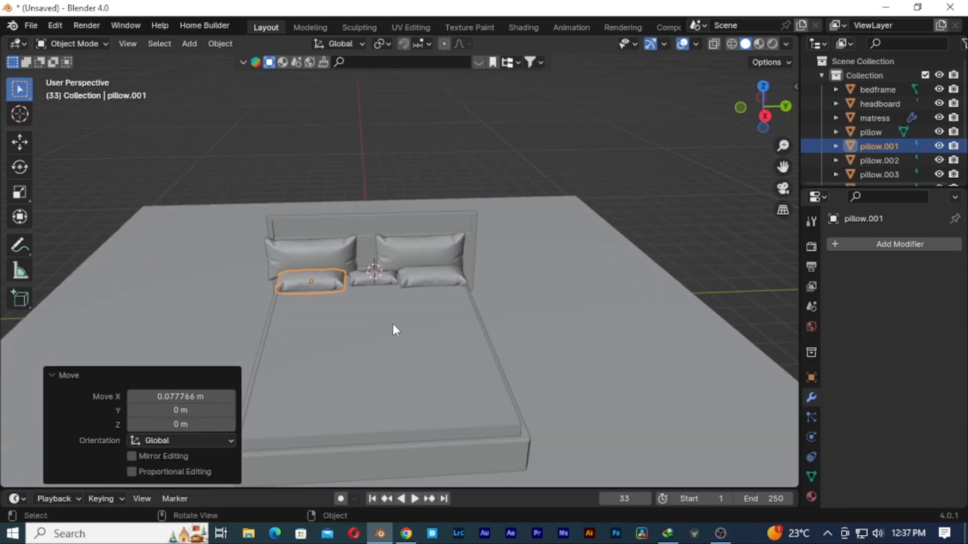
left_click(389, 333)
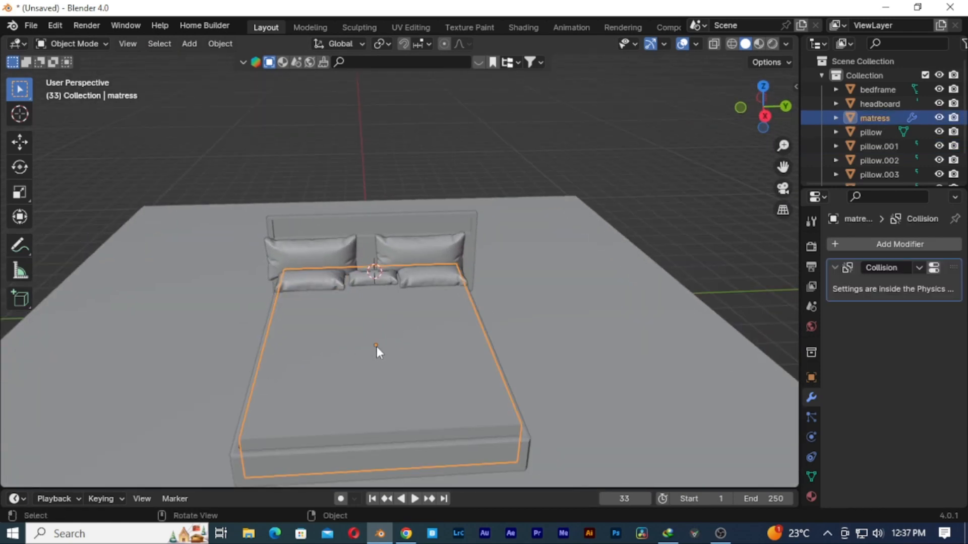
right_click(376, 345, "shift")
key("shift+a")
mouse_move(464, 237)
left_click(536, 241)
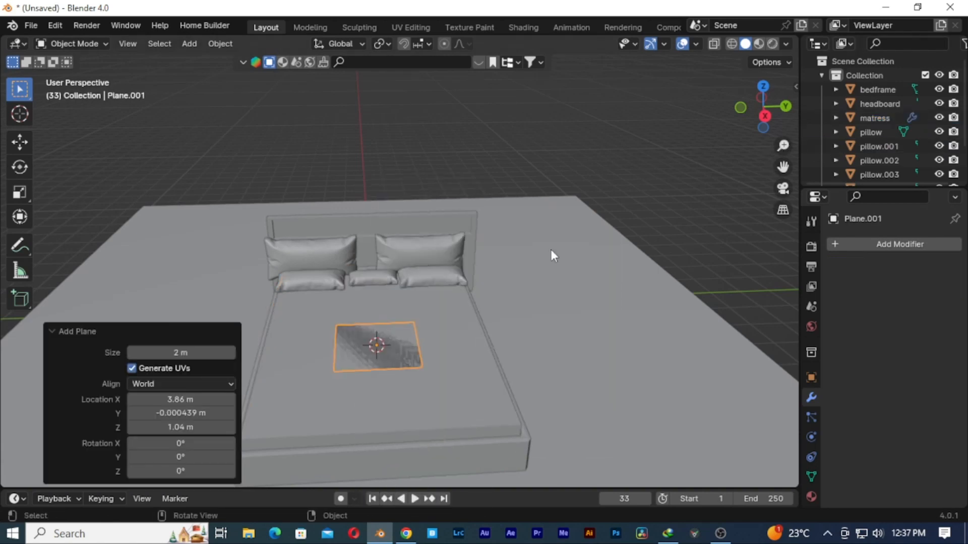
- Scale the new plane by about 4.51 along X and 3.69 along Y so it overhangs the mattress
key("s")
key("x")
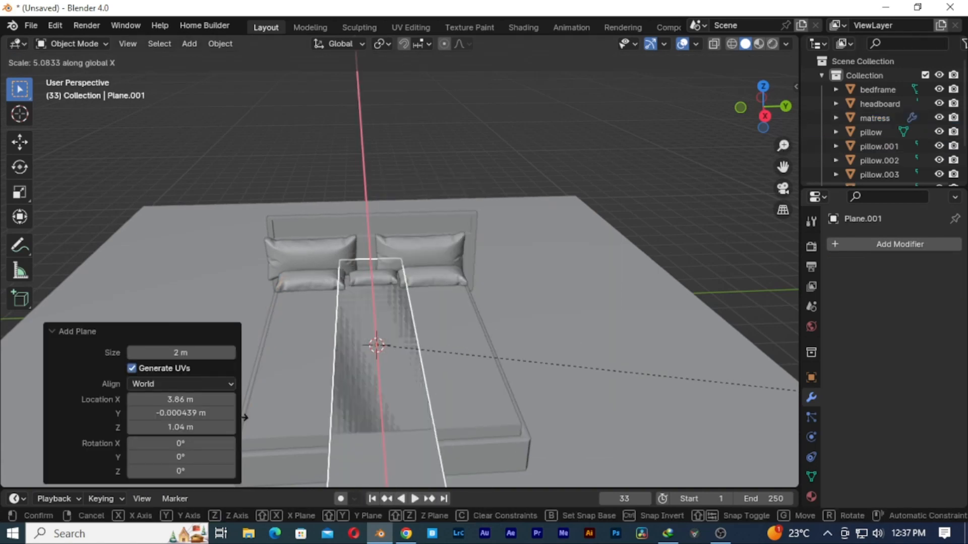
left_click(3, 403)
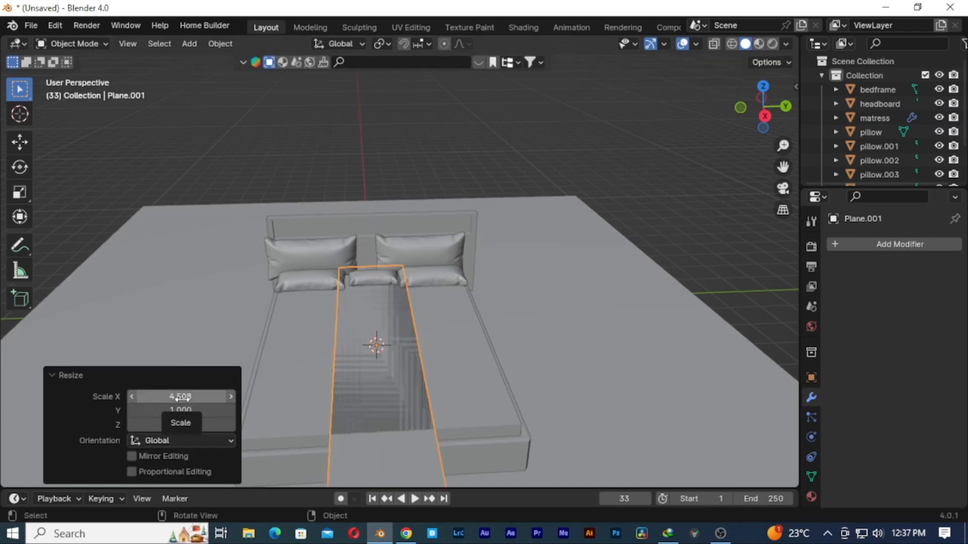
key("s")
key("y")
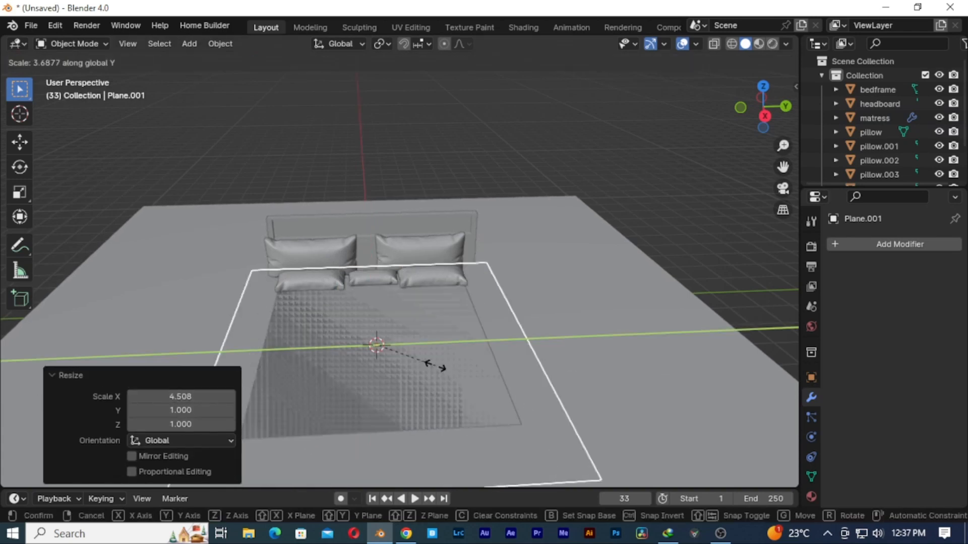
left_click(236, 259)
middle_click_drag(238, 267, 381, 237)
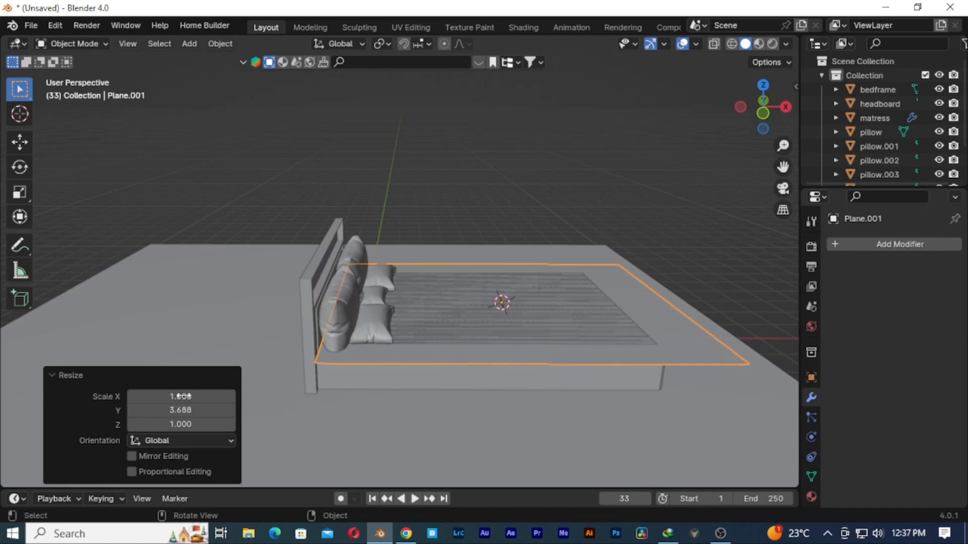
right_click(437, 321)
left_click(456, 243)
right_click(499, 308)
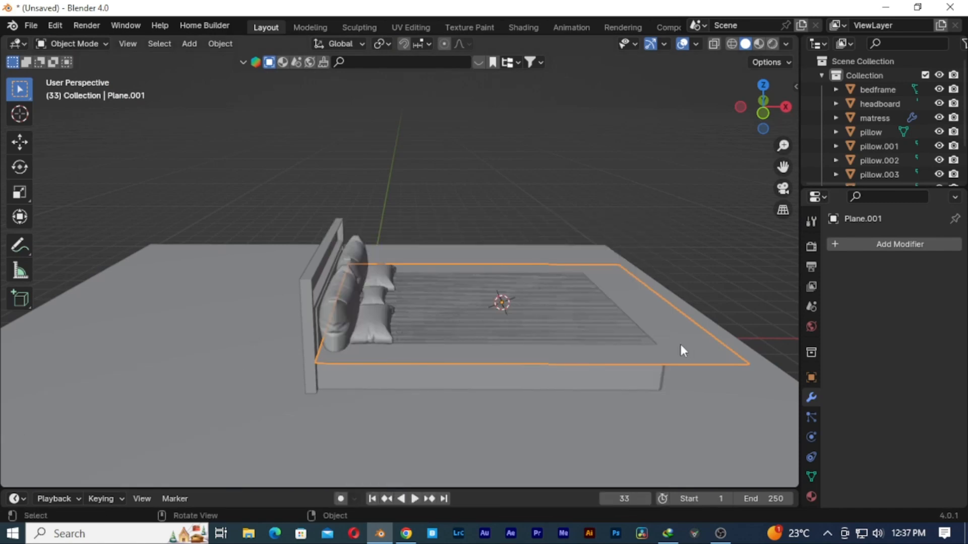
- Subdivide the plane in Edit Mode with 30 cuts
key("Tab")
right_click(645, 315)
left_click(567, 443)
left_click(185, 380)
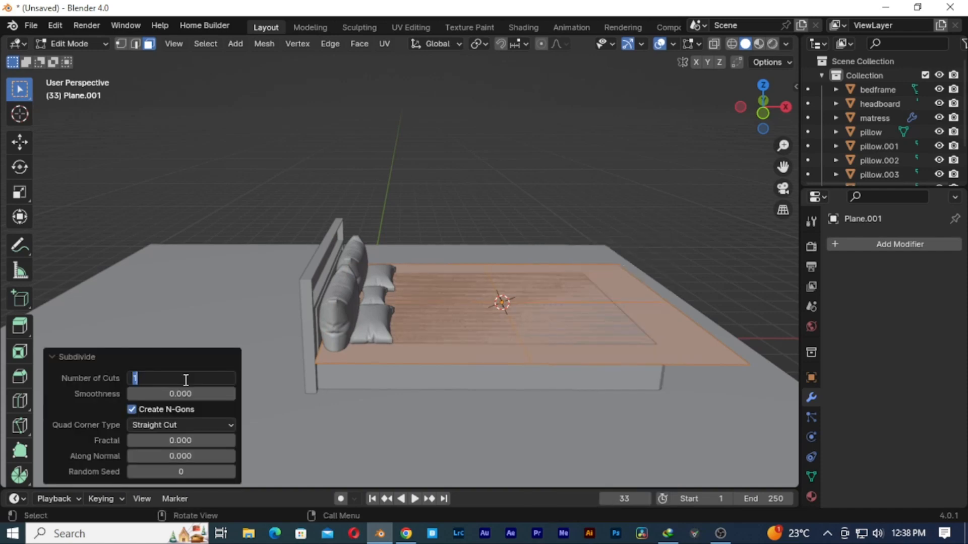
key("Return")
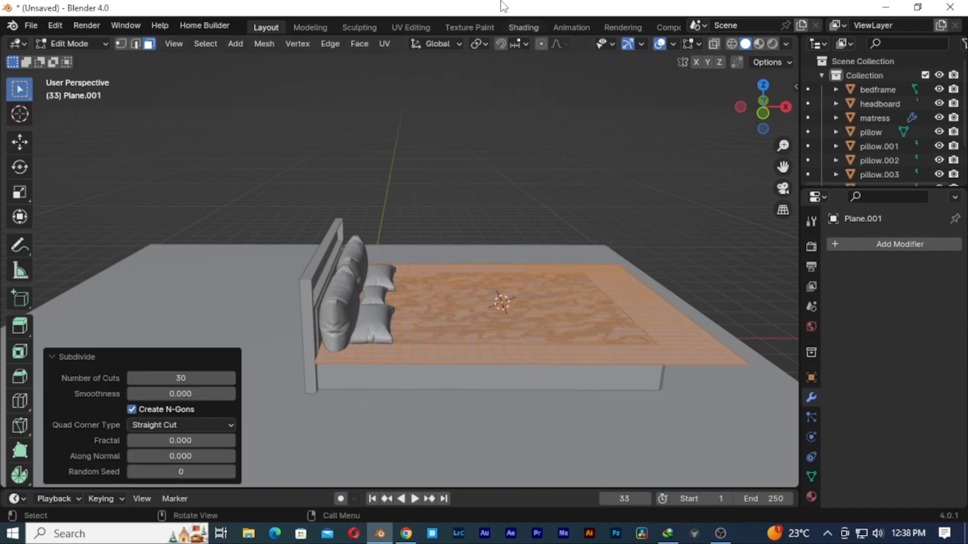
- Select the plane's edge row at the headboard end and extrude it about 0.66 m upward along Z
left_click(317, 356)
key("2")
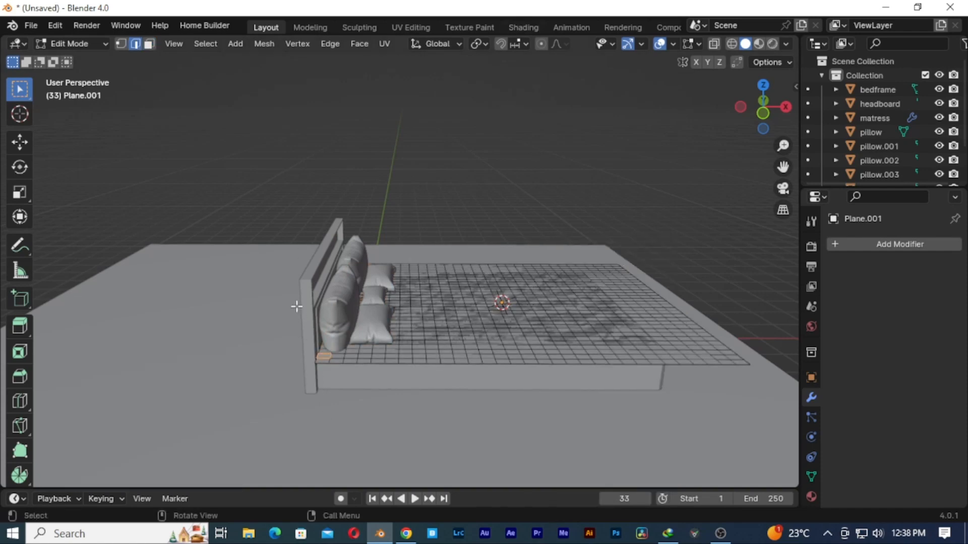
left_click(320, 349, "alt")
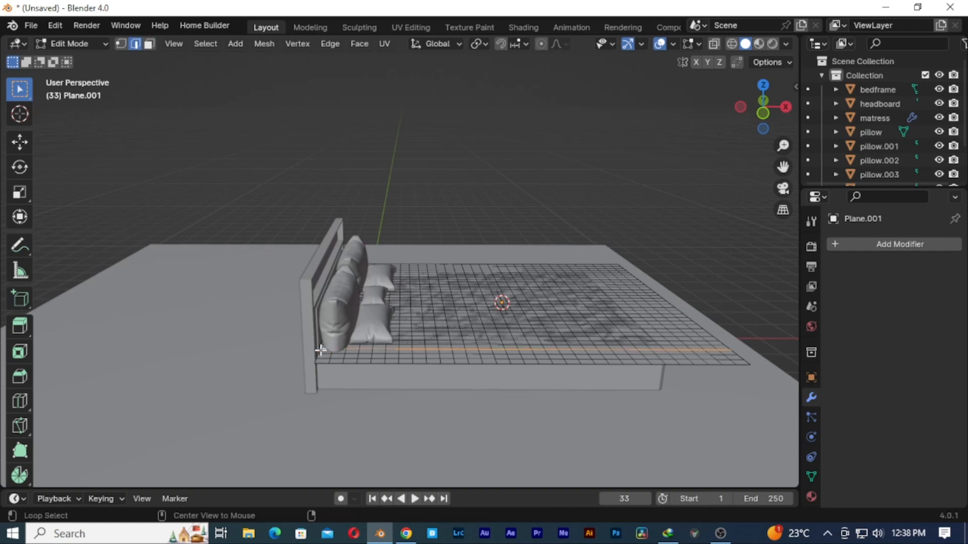
left_click(319, 360)
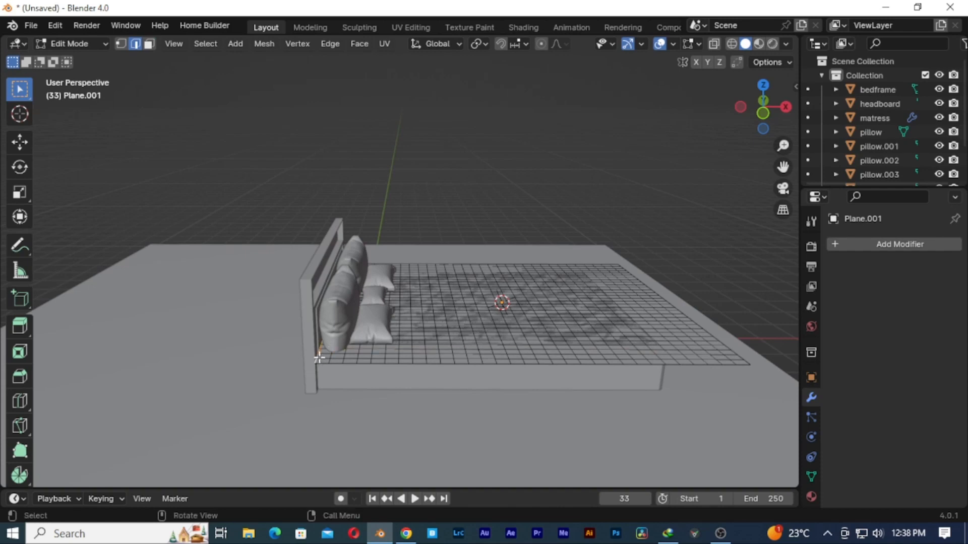
key("g")
key("z")
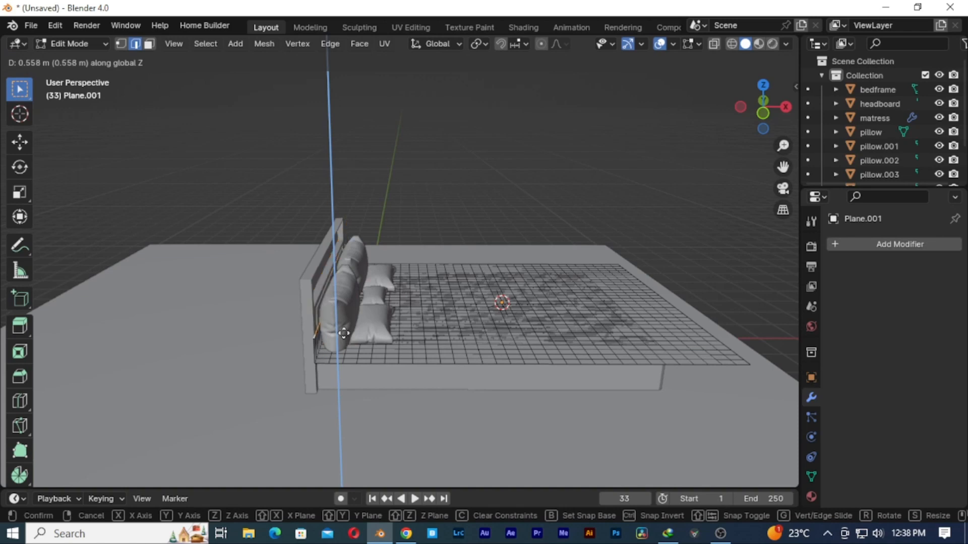
left_click(343, 333)
- Extrude the raised edge into a zigzag fold: about 1.12 m along X and 0.44 m up, straight down, then 0.85 m along X and 0.33 m up
key("g")
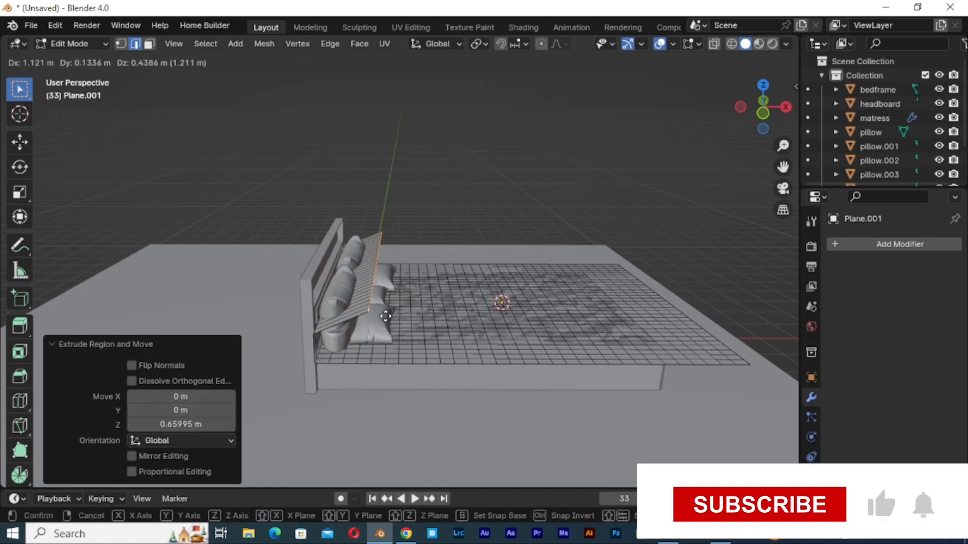
left_click(386, 316)
key("e")
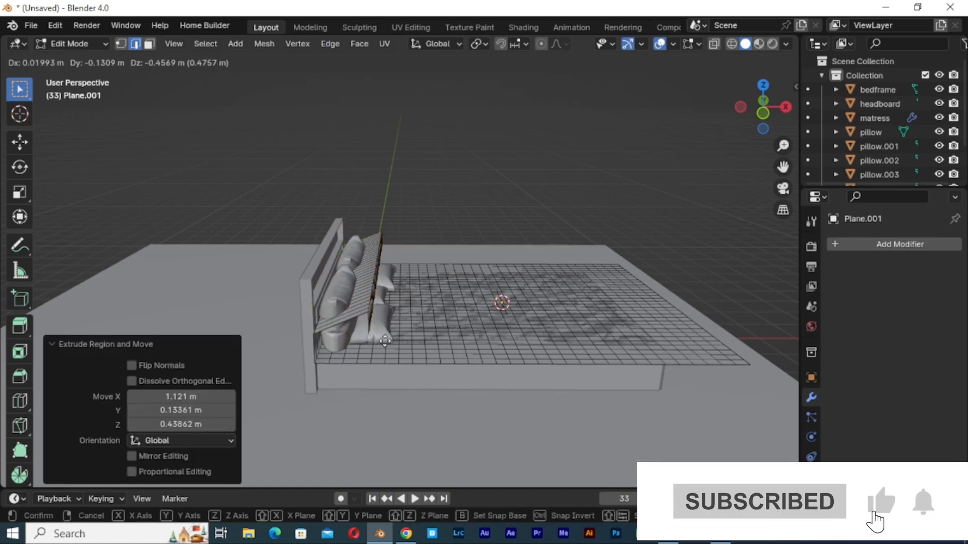
left_click(376, 346)
key("e")
right_click(417, 328)
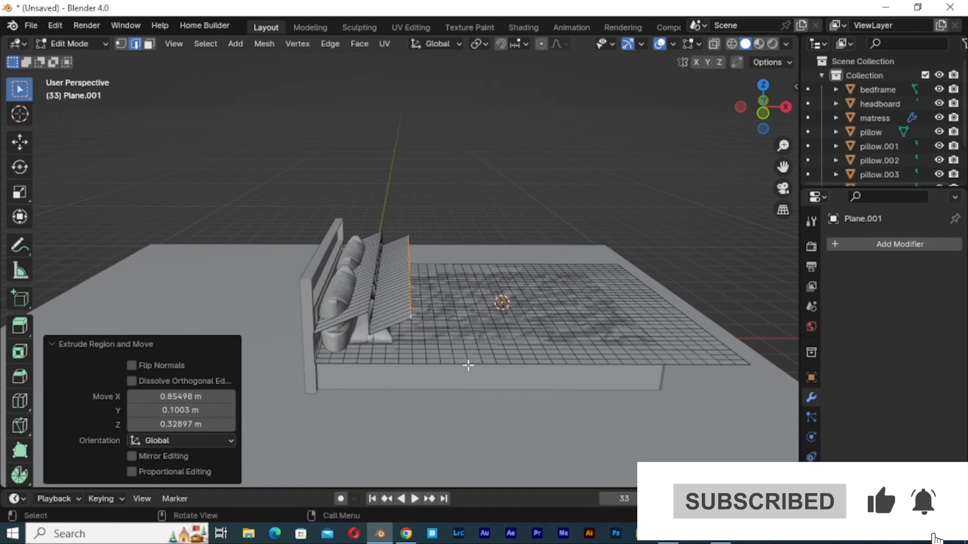
key("Tab")
- Raise the whole blanket plane about 1.40 m along Z so it hovers above the bed and pillows
key("g")
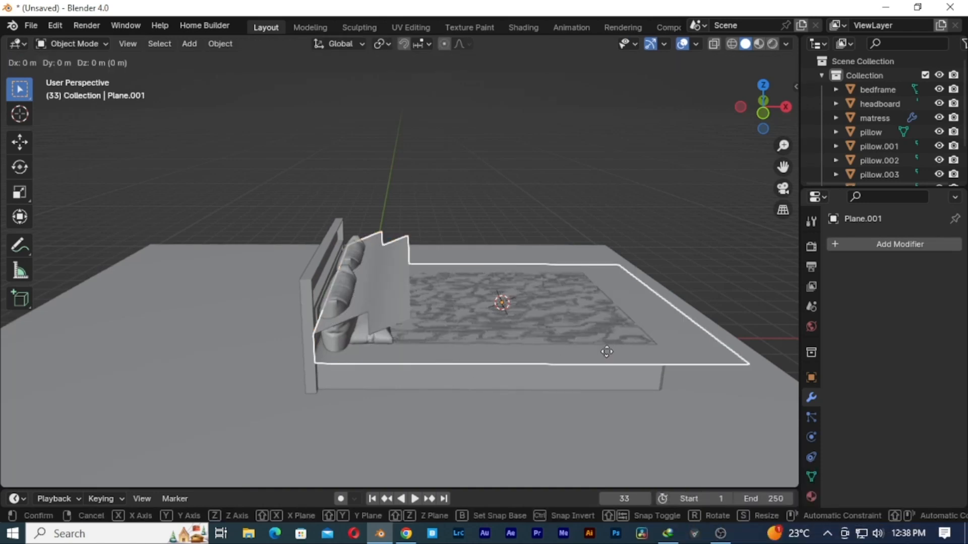
key("z")
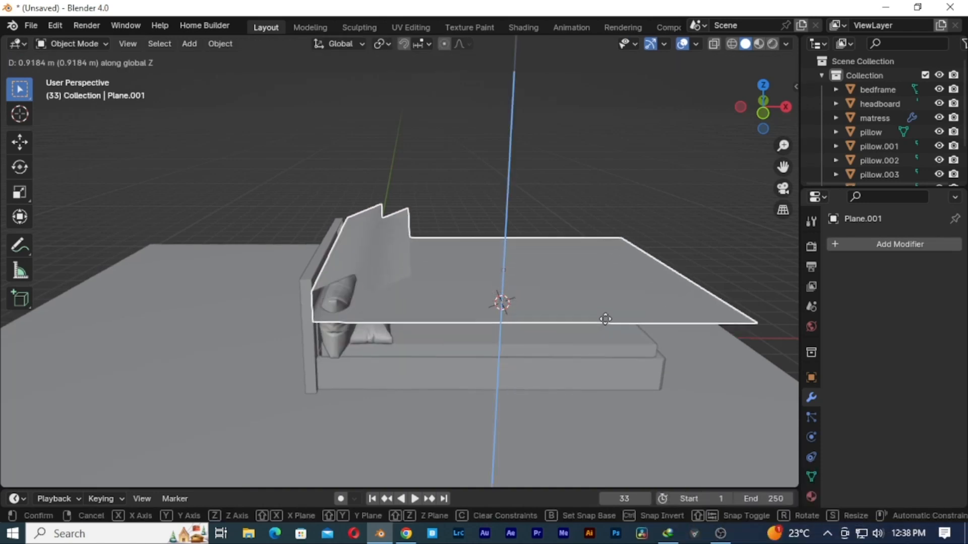
left_click(605, 308)
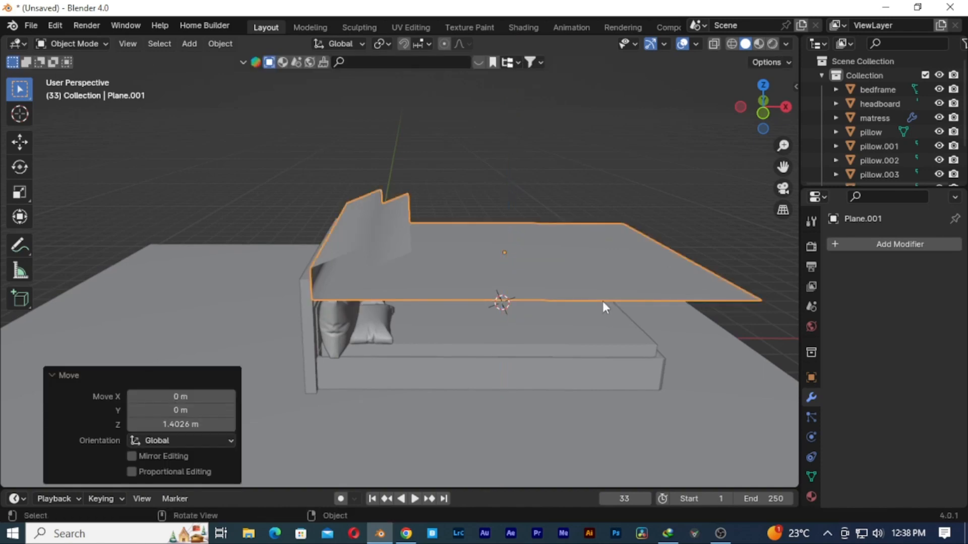
- Scale the blanket to about 0.847 along X and shift it along X toward the foot of the bed
key("s")
key("x")
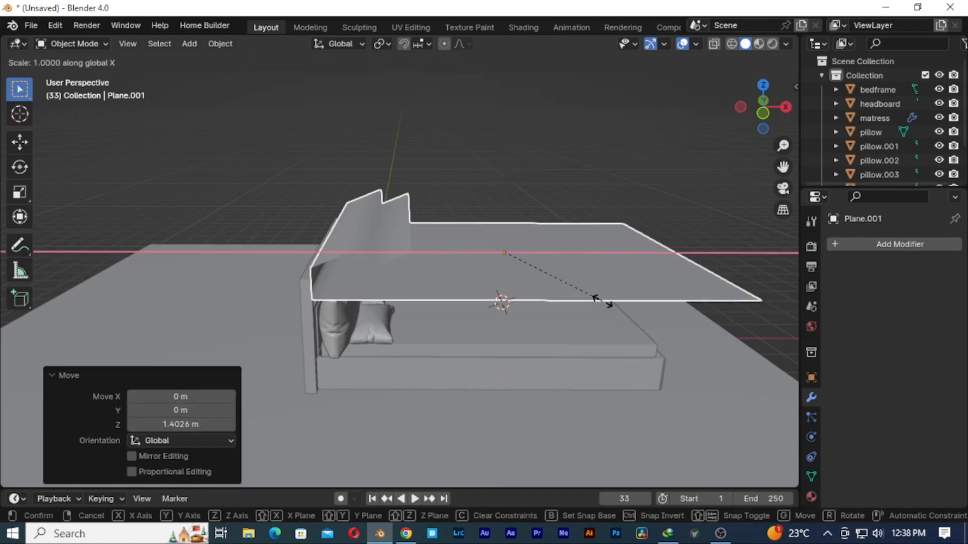
left_click(584, 301)
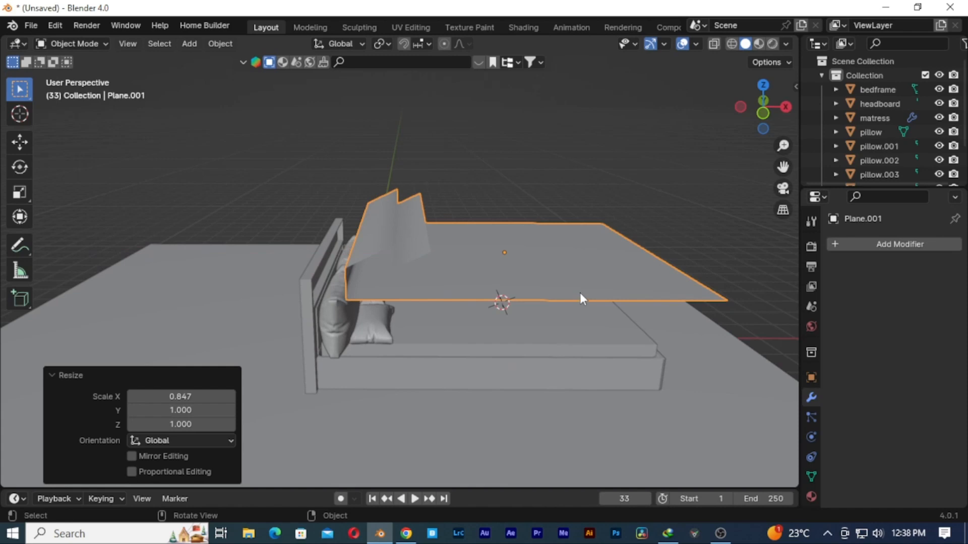
middle_click_drag(579, 292, 657, 210)
key("g")
key("x")
left_click(542, 380)
key("Tab")
key("Tab")
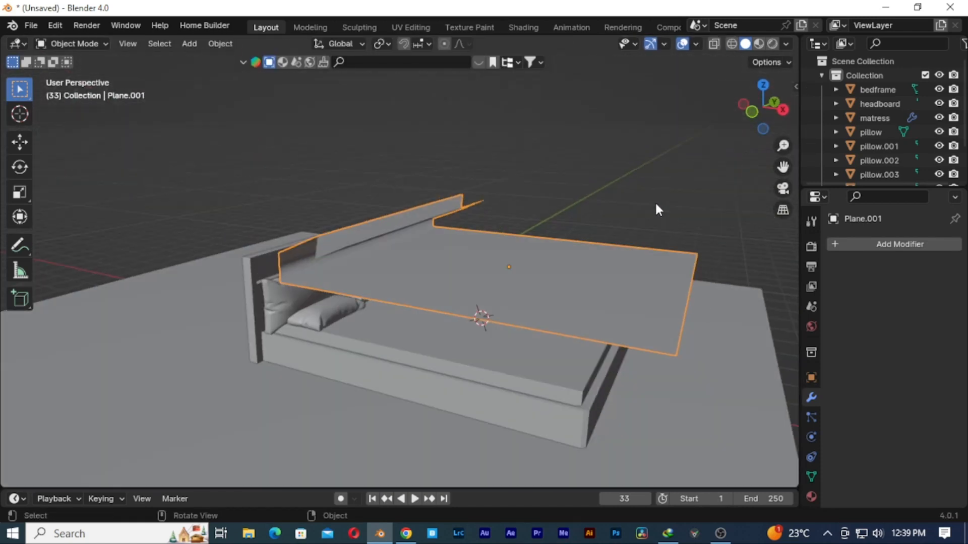
left_click(540, 389)
left_click(637, 295)
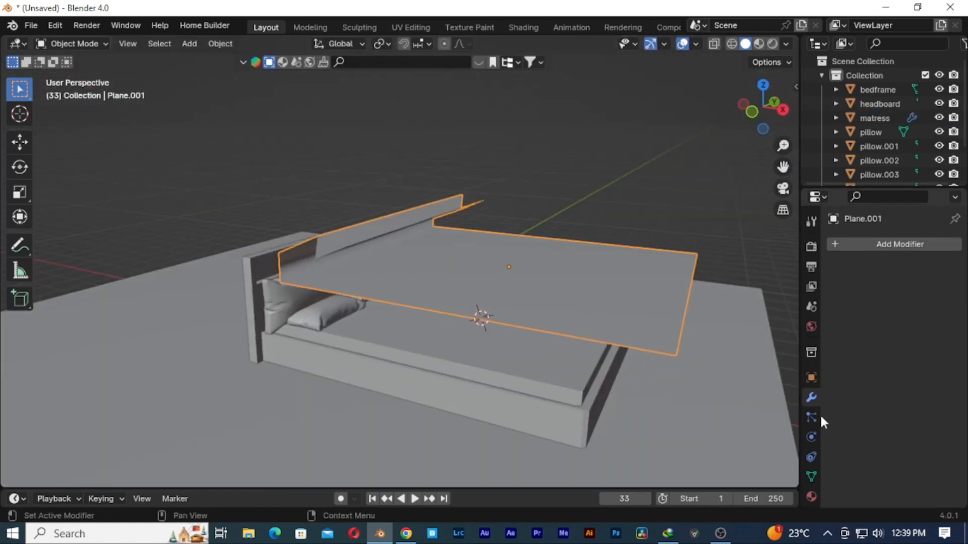
- Give the blanket Cloth physics, enlarge the timeline and set the current frame to 0
left_click(811, 437)
left_click(902, 275)
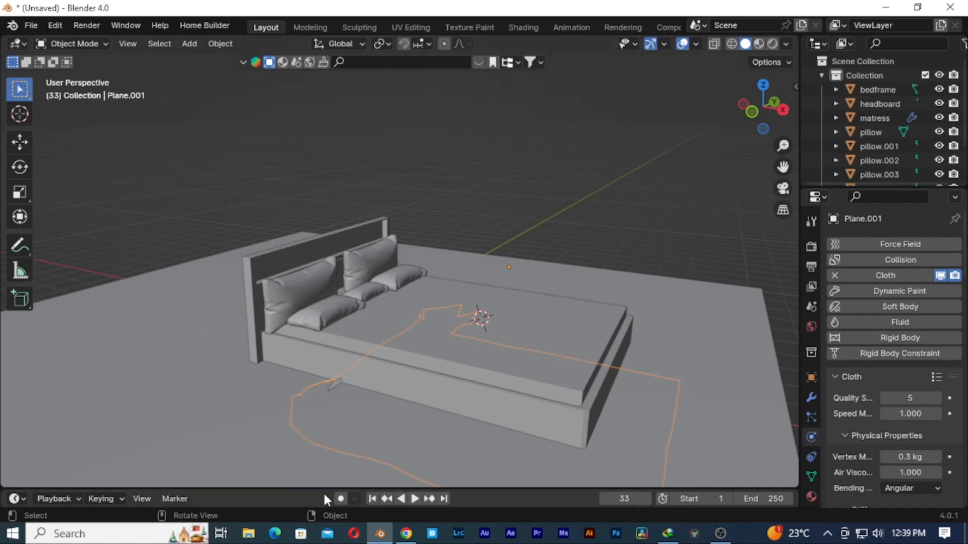
left_click_drag(324, 490, 323, 408)
left_click_drag(123, 434, 25, 437)
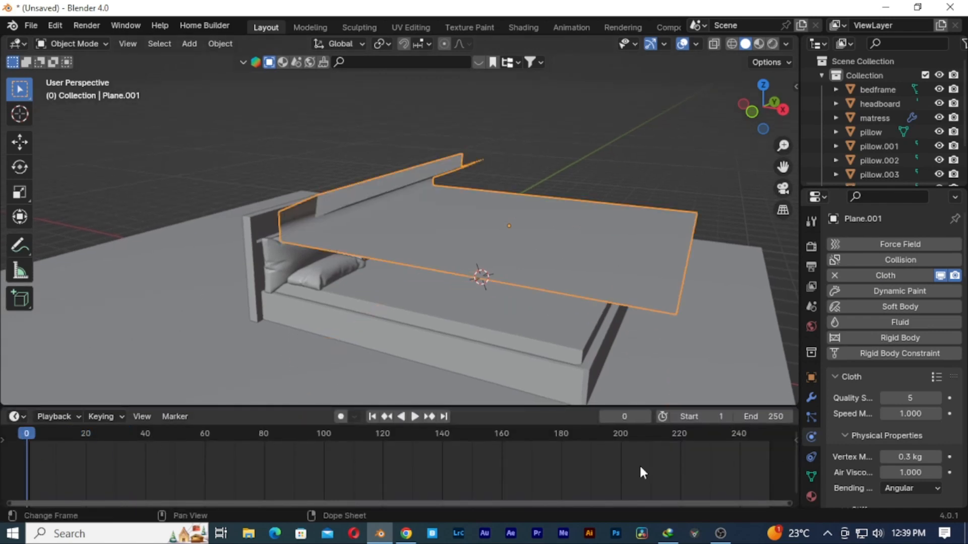
- Review the blanket's cloth settings and check that the mattress has Collision physics, then reselect the blanket
scroll(839, 408, "down", 10)
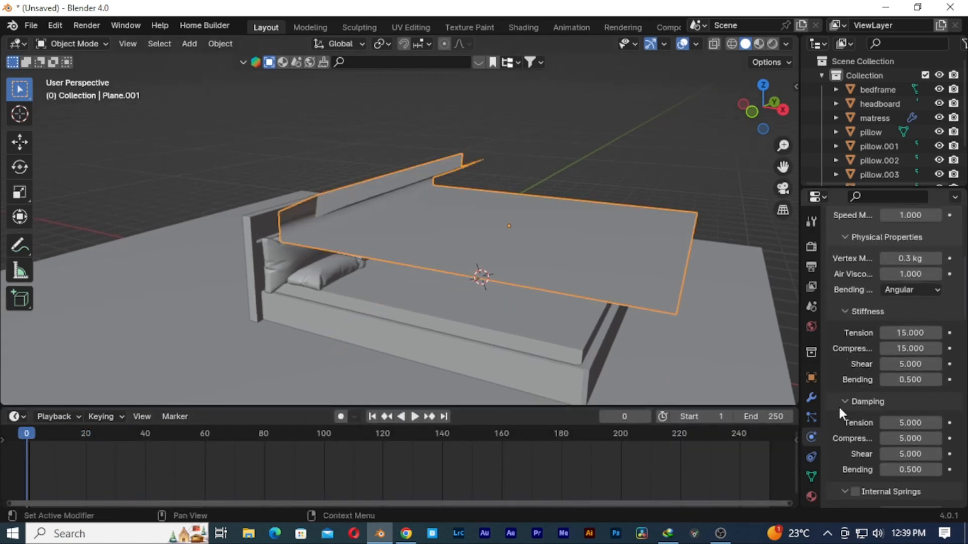
scroll(839, 405, "down", 15)
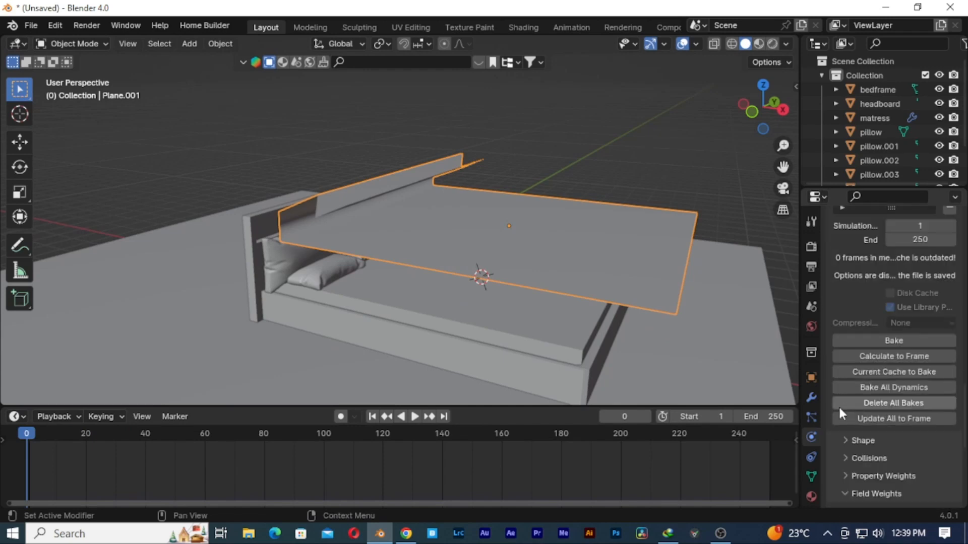
scroll(838, 406, "up", 10)
scroll(842, 398, "up", 3)
left_click(549, 334)
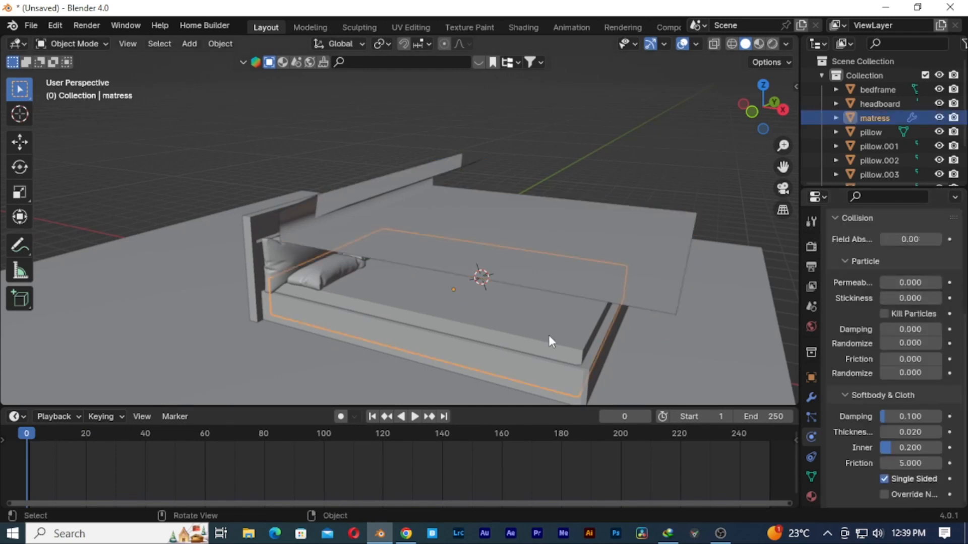
scroll(875, 355, "up", 5)
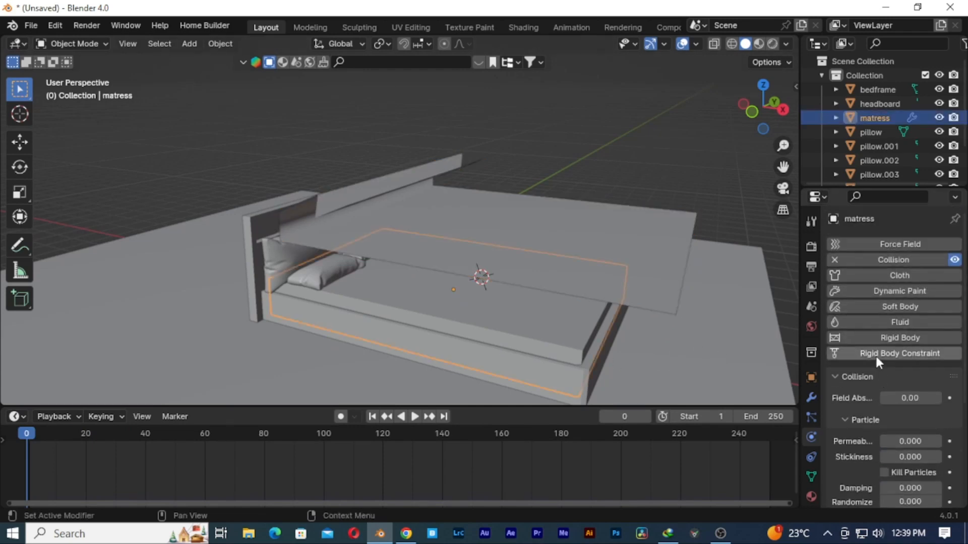
left_click(479, 242)
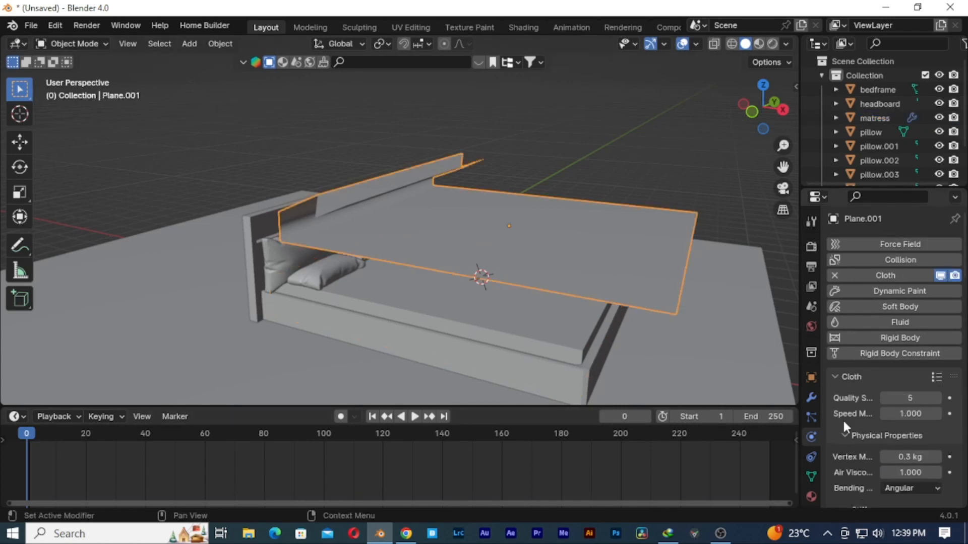
- Play the cloth simulation to preview how the blanket drapes over the bed, then return to frame 0
key("space")
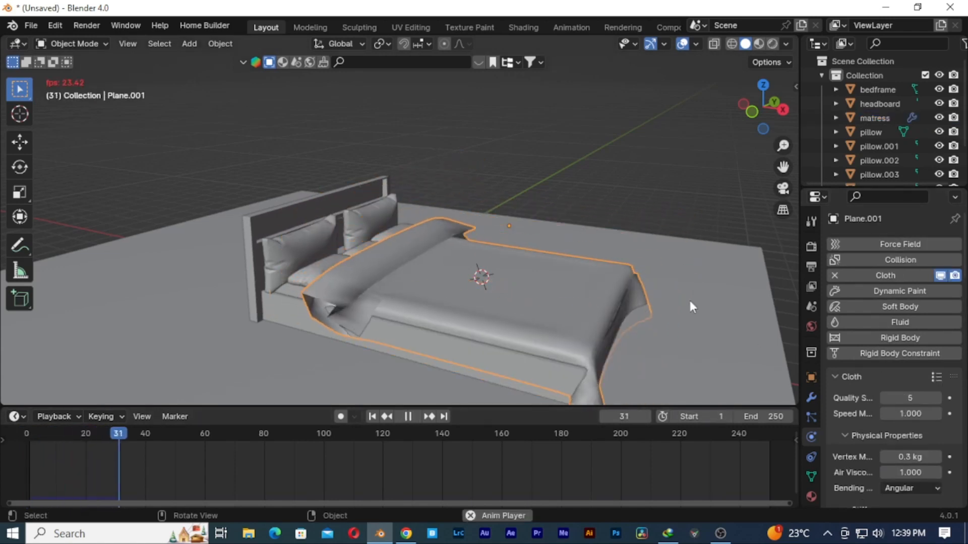
left_click_drag(232, 432, 16, 432)
key("space")
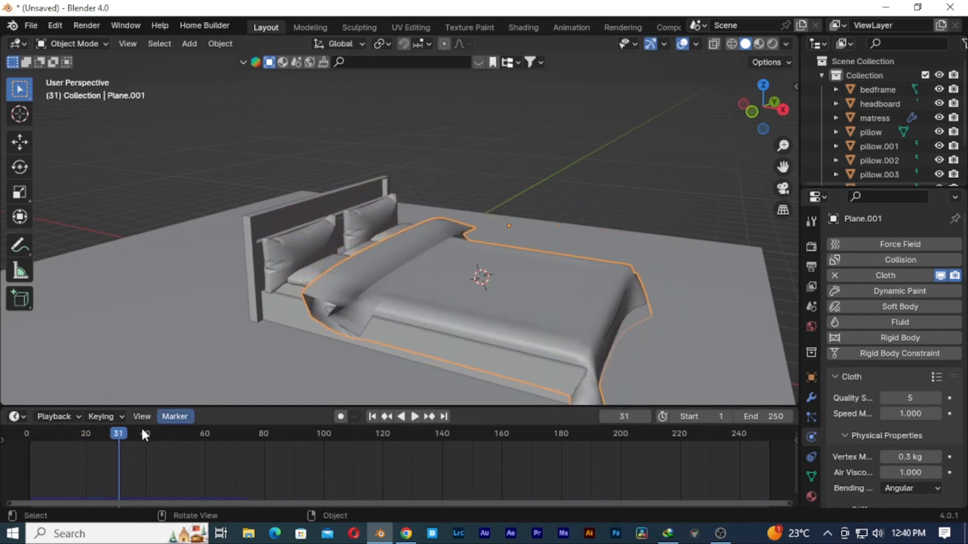
key("space")
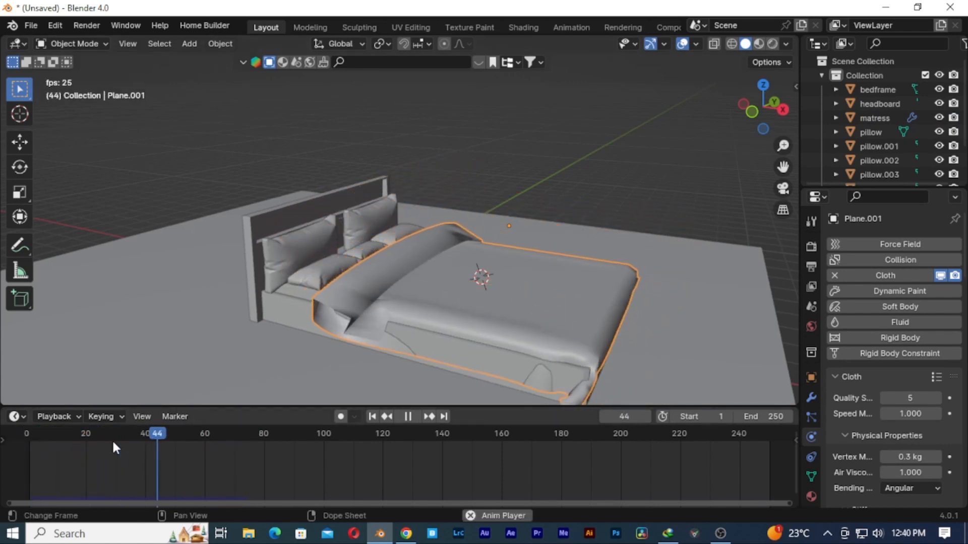
key("space")
key("shift+Left")
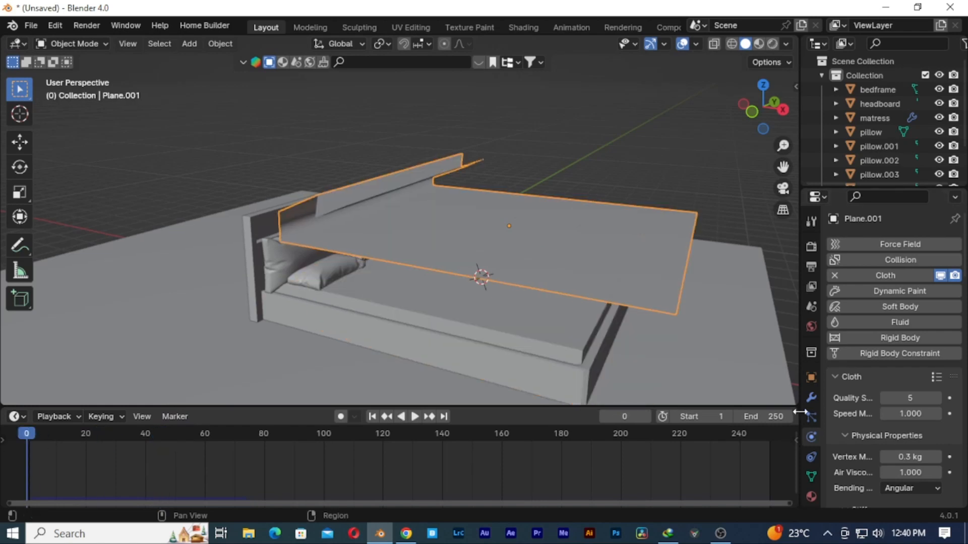
- Add a Subdivision Surface modifier to the blanket, place it above the Cloth modifier and raise its viewport level
left_click(811, 398)
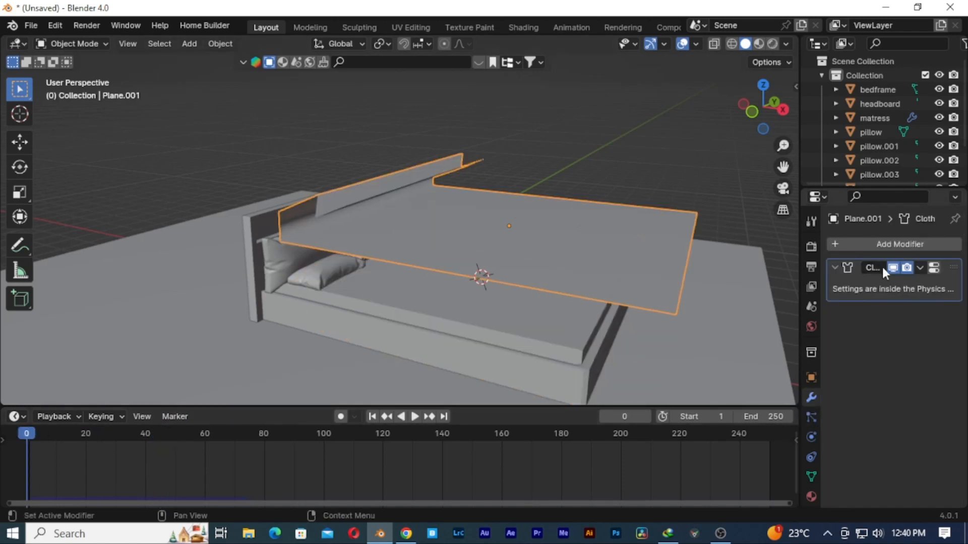
left_click(939, 243)
left_click(860, 244)
left_click(803, 269)
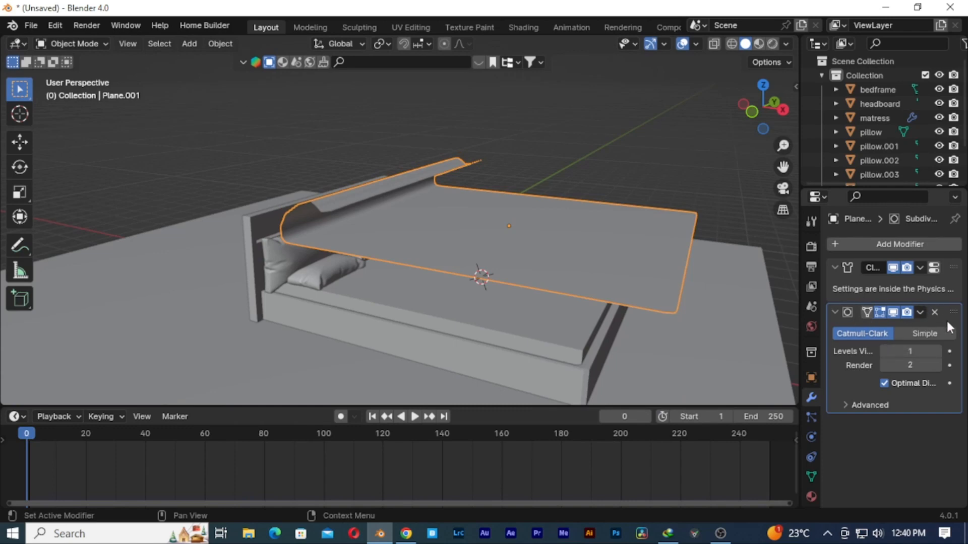
left_click_drag(947, 316, 936, 259)
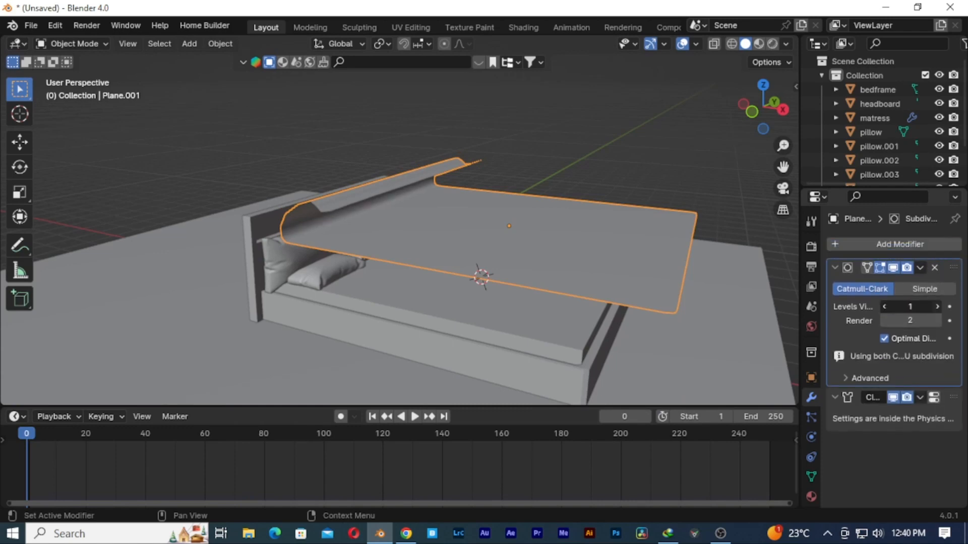
- Bring up the blanket's cloth cache settings and play the subdivided simulation to frame 35, inspecting the drape
left_click(809, 437)
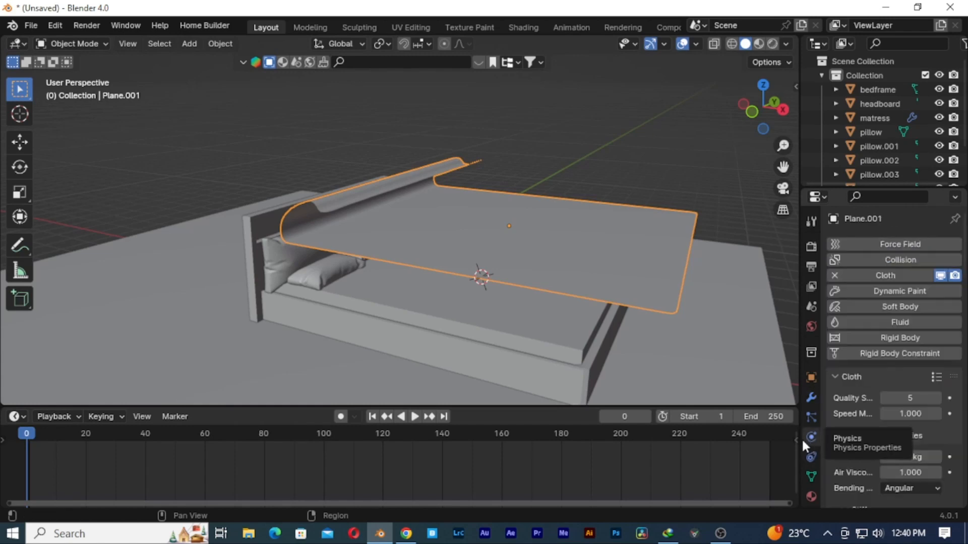
scroll(840, 416, "down", 8)
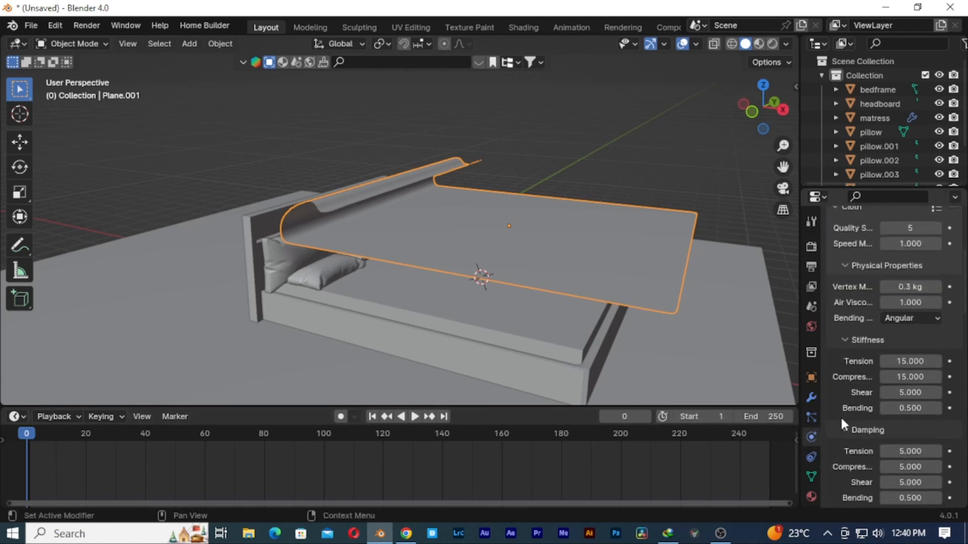
scroll(842, 423, "down", 12)
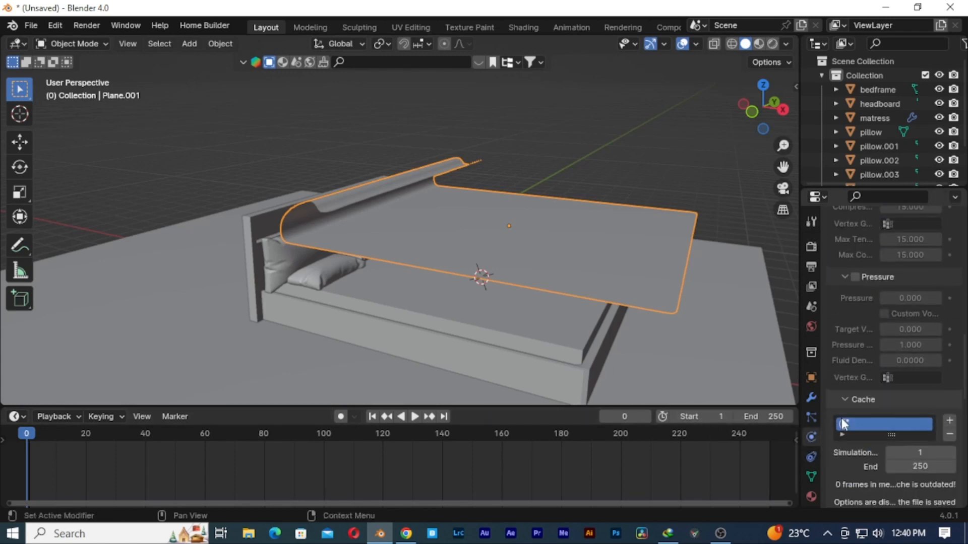
scroll(840, 421, "down", 10)
key("space")
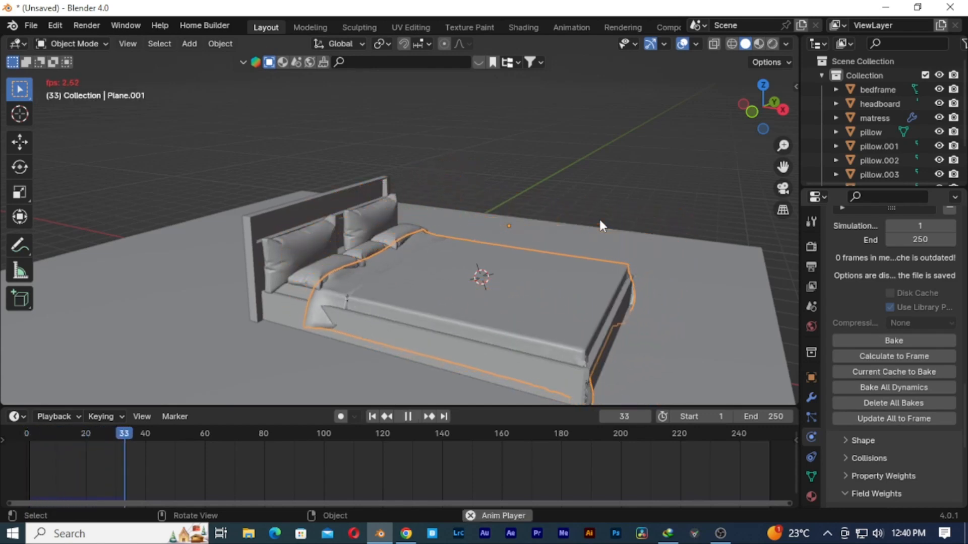
key("space")
mouse_move(652, 283)
middle_mouse_down()
mouse_move(603, 265)
mouse_move(686, 275)
mouse_move(633, 303)
mouse_move(639, 276)
mouse_move(644, 299)
middle_mouse_up()
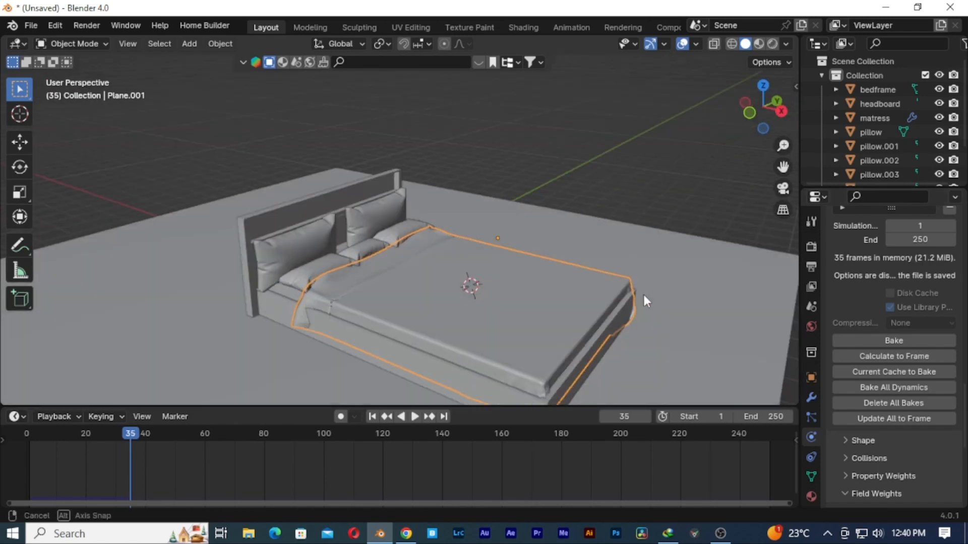
- Run the simulation on to frame 48, pause it and bake the blanket's cloth cache
key("space")
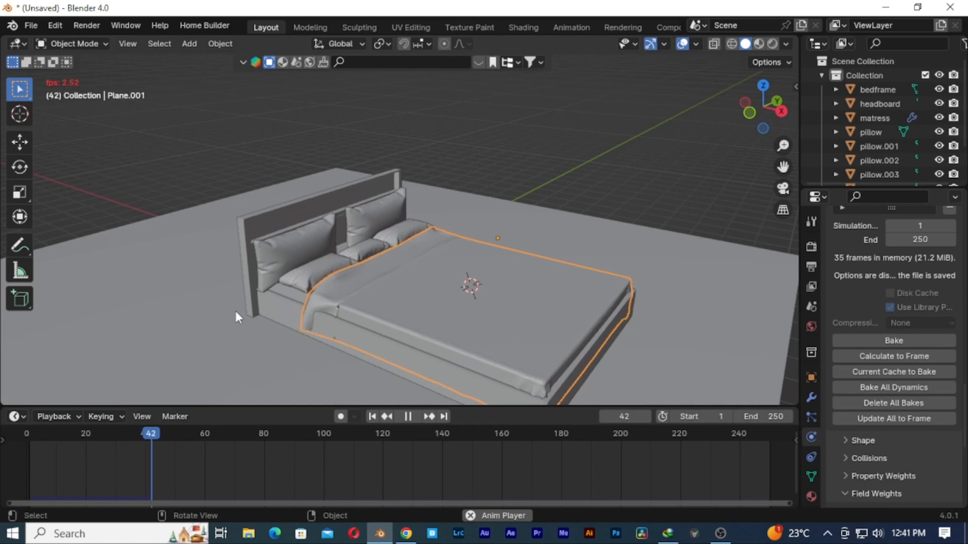
key("space")
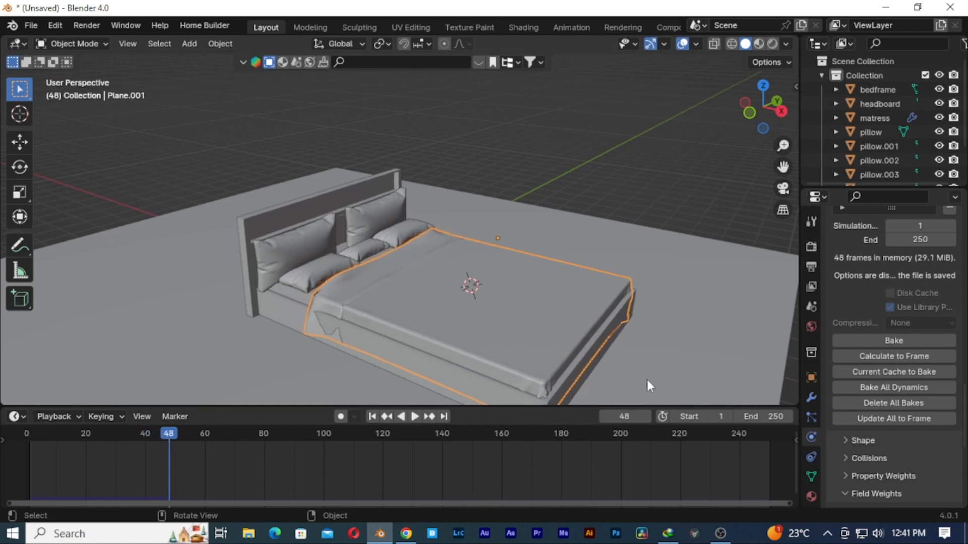
left_click(894, 340)
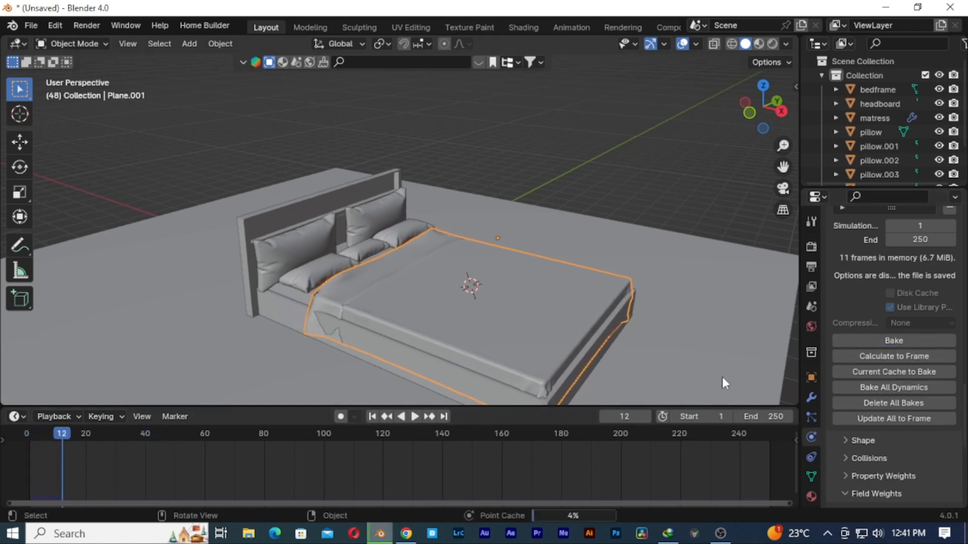